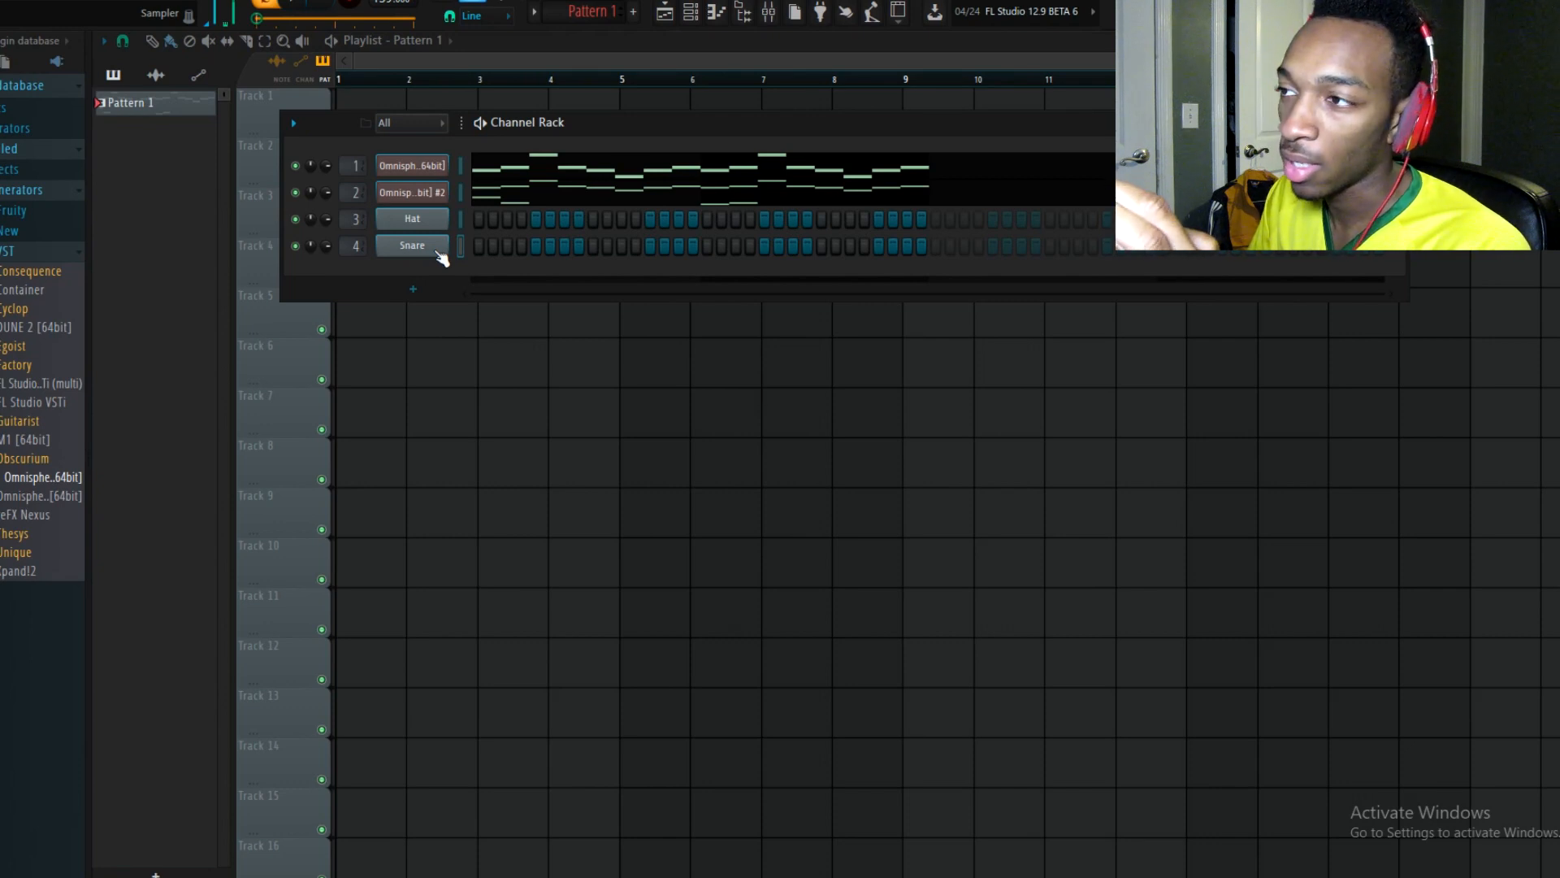
right_click(446, 256)
left_click(398, 277)
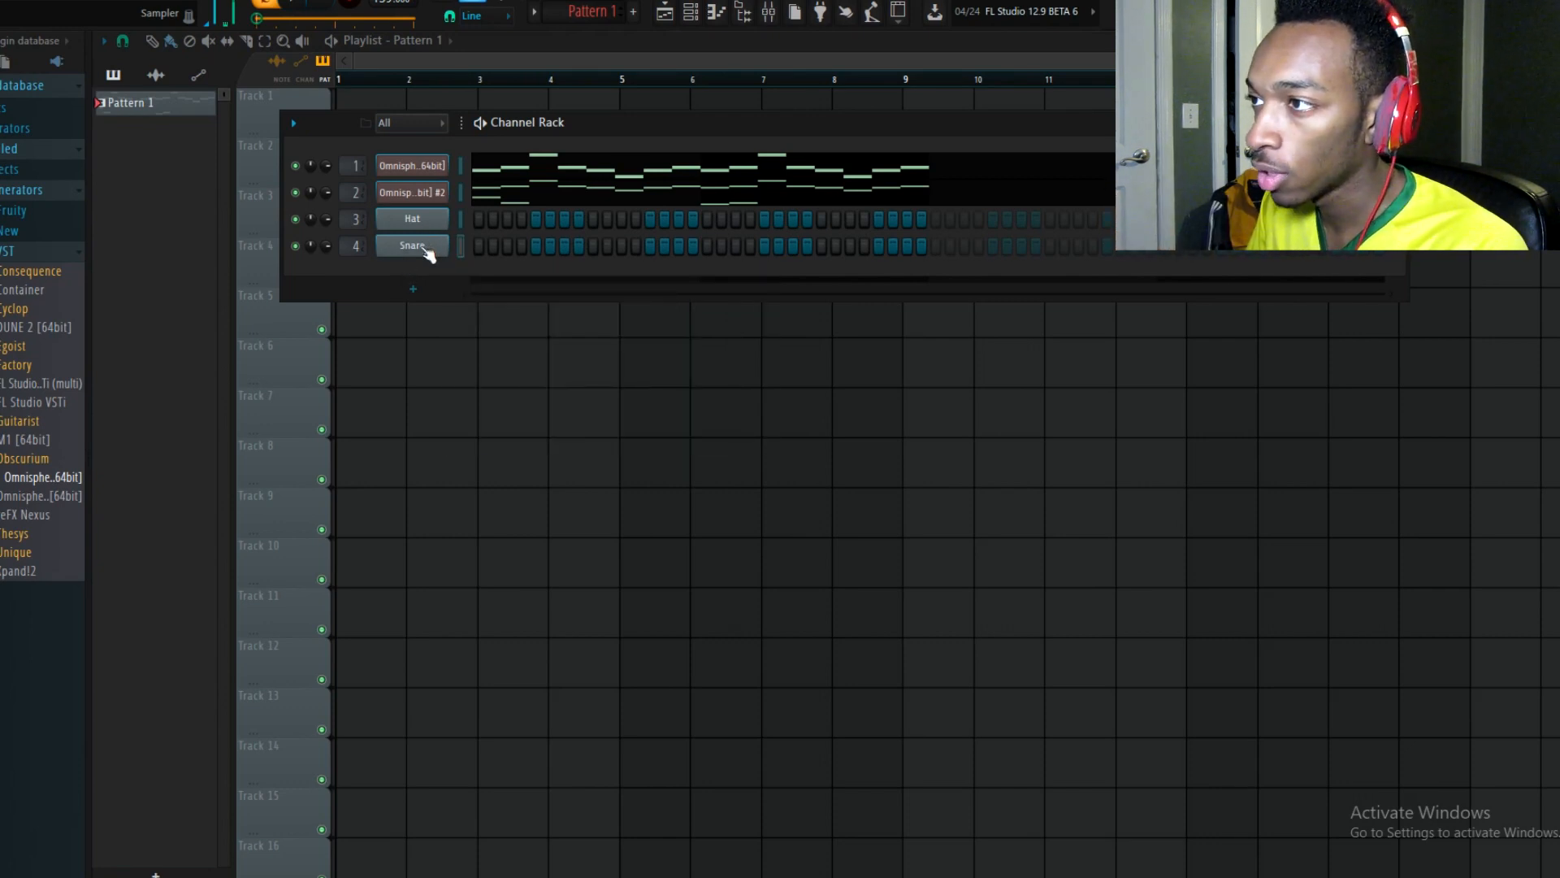
right_click(424, 246)
left_click(373, 279)
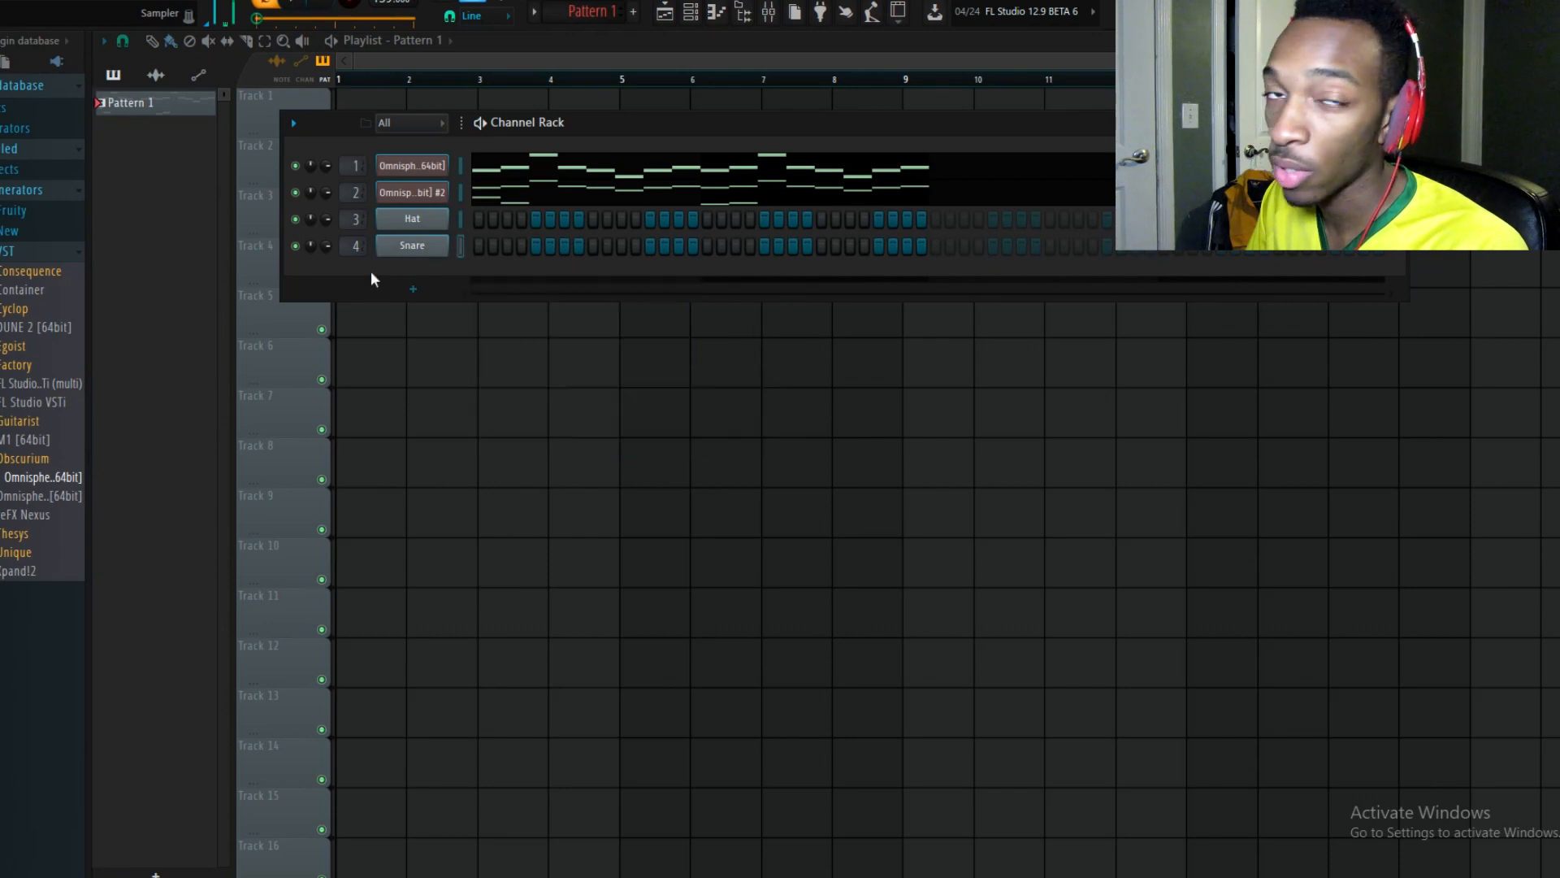
right_click(412, 247)
mouse_move(554, 387)
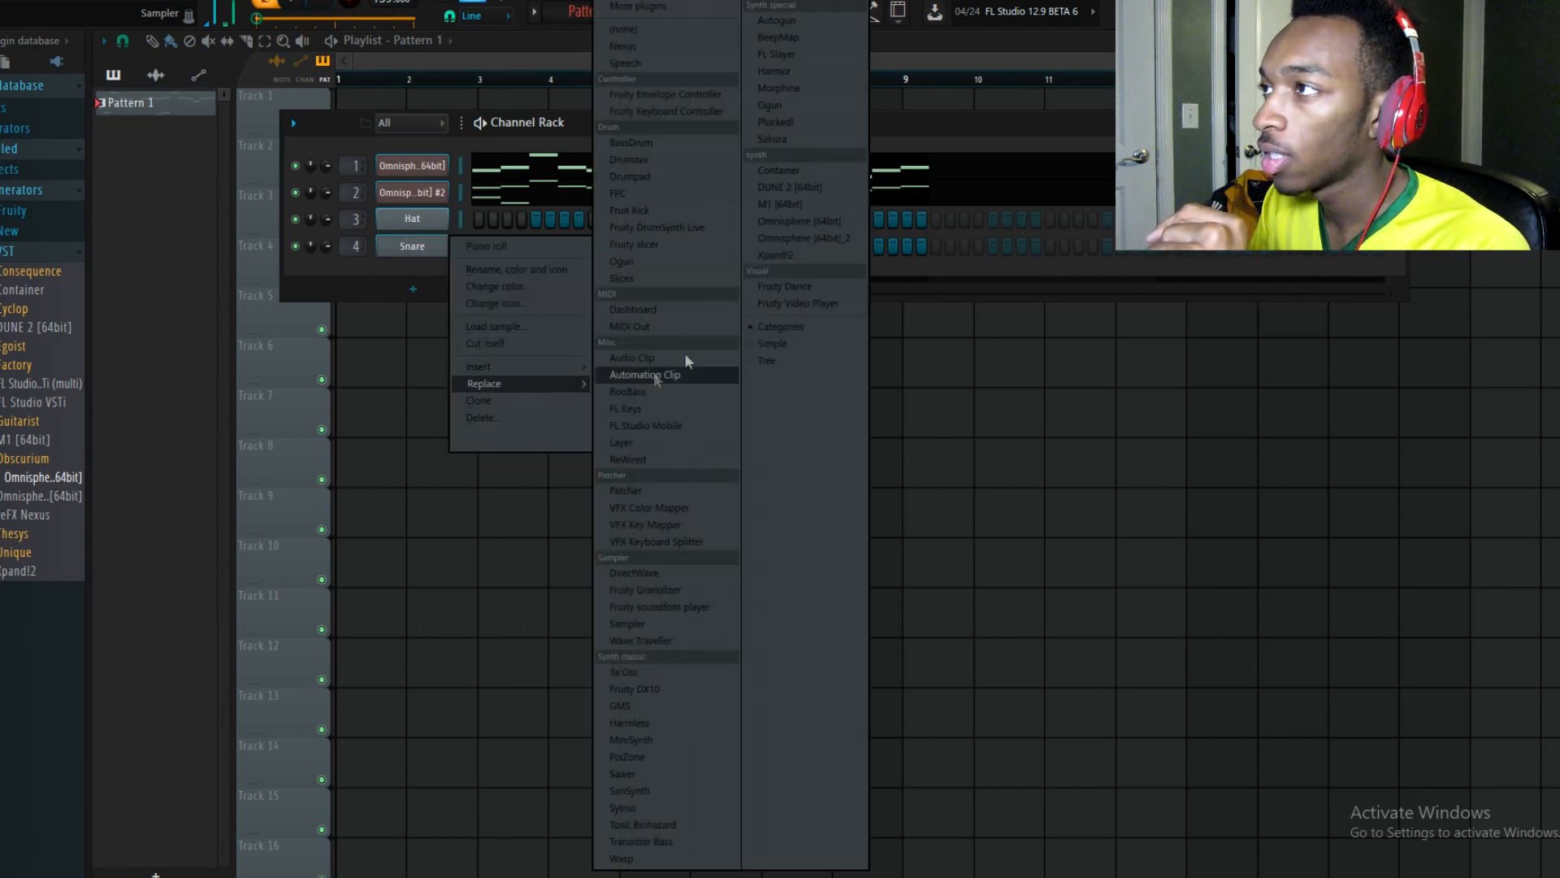
left_click(395, 260)
- Replace the Snare channel's sample with an empty Sampler and move that channel to the top of the channel rack
right_click(412, 246)
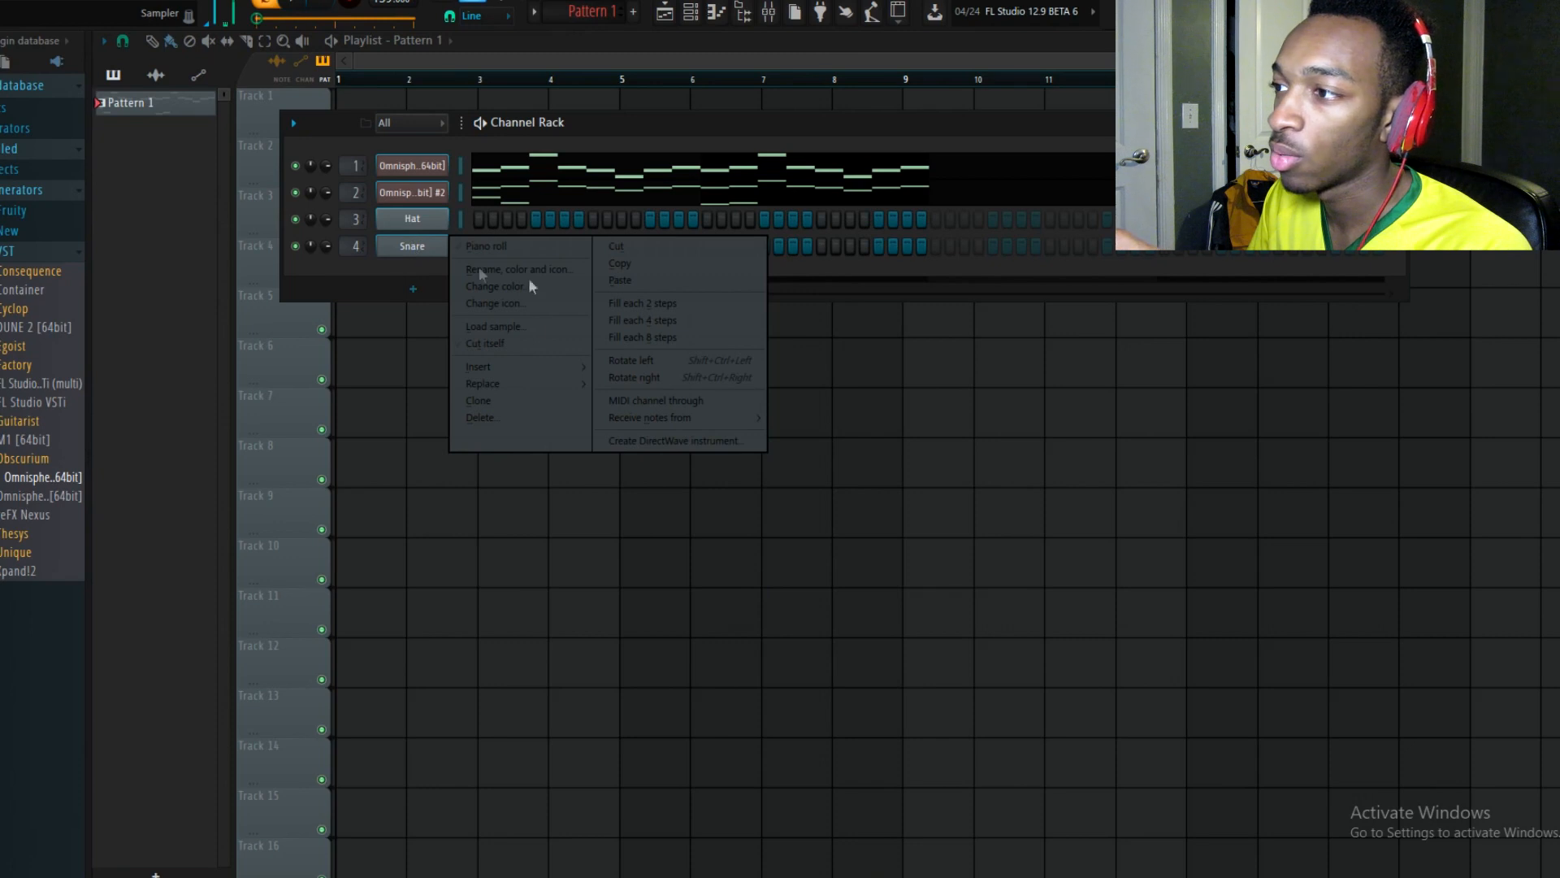
mouse_move(523, 383)
left_click(665, 28)
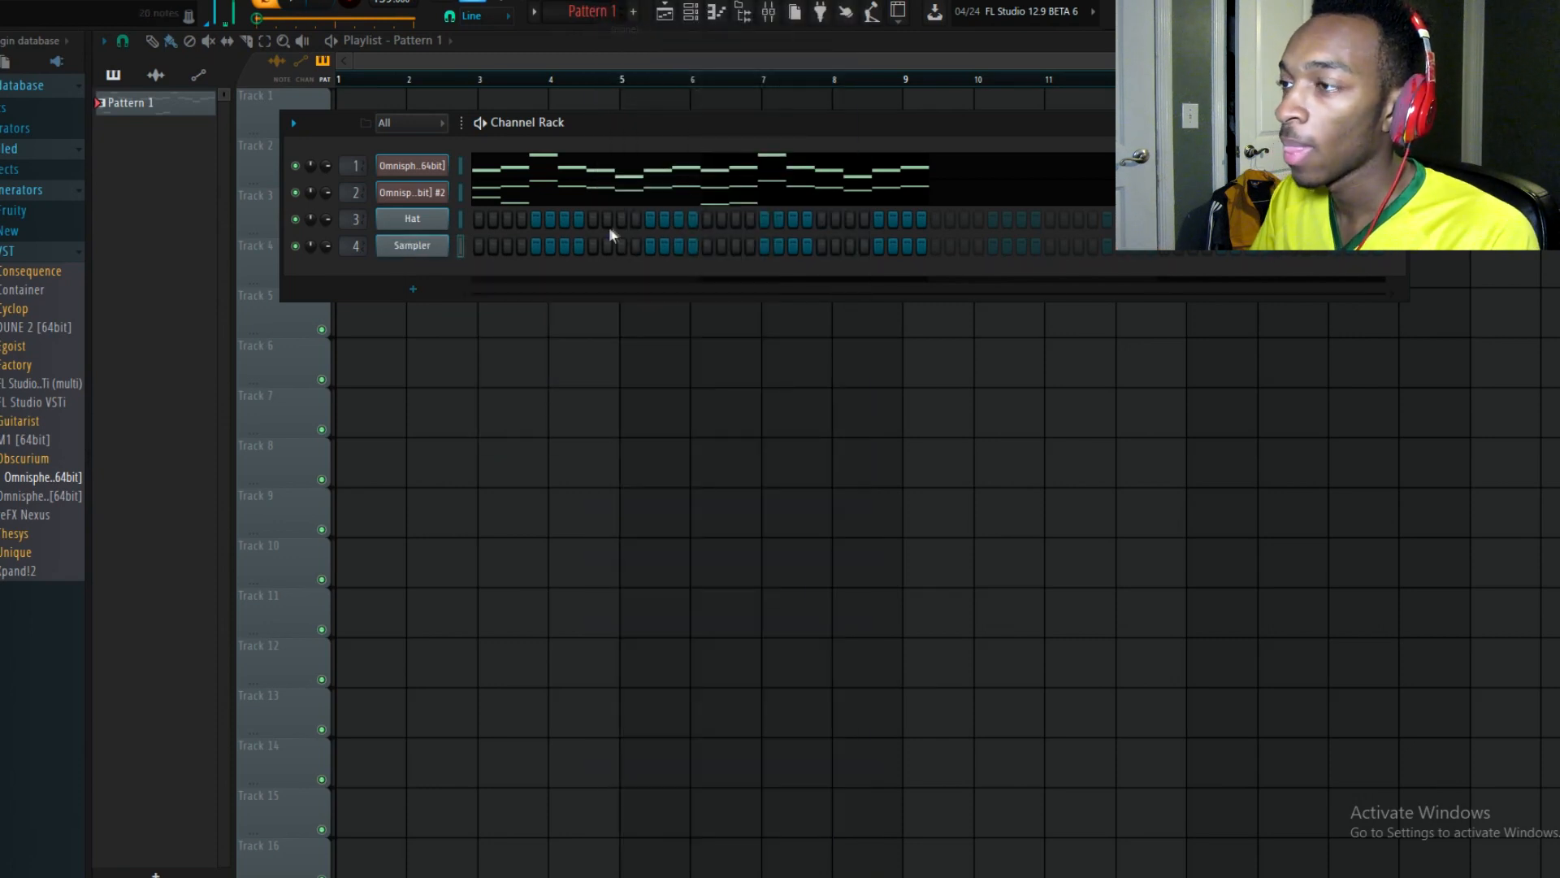
key("alt+Up")
key("alt+Up")
key("alt+Up")
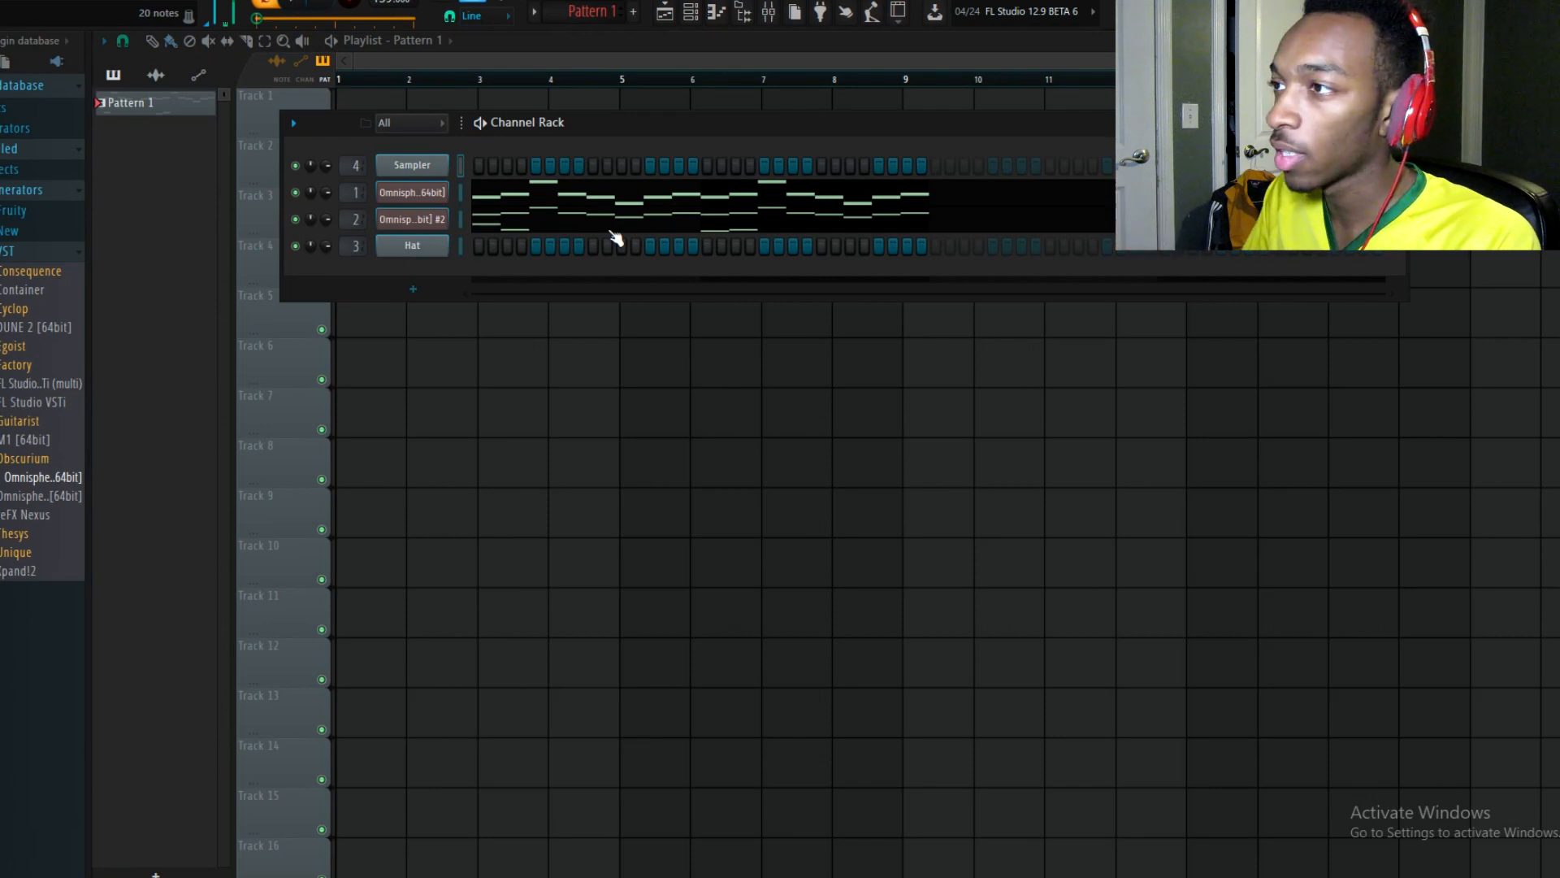
- Delete the Hat channel from the channel rack
right_click(435, 254)
left_click(528, 418)
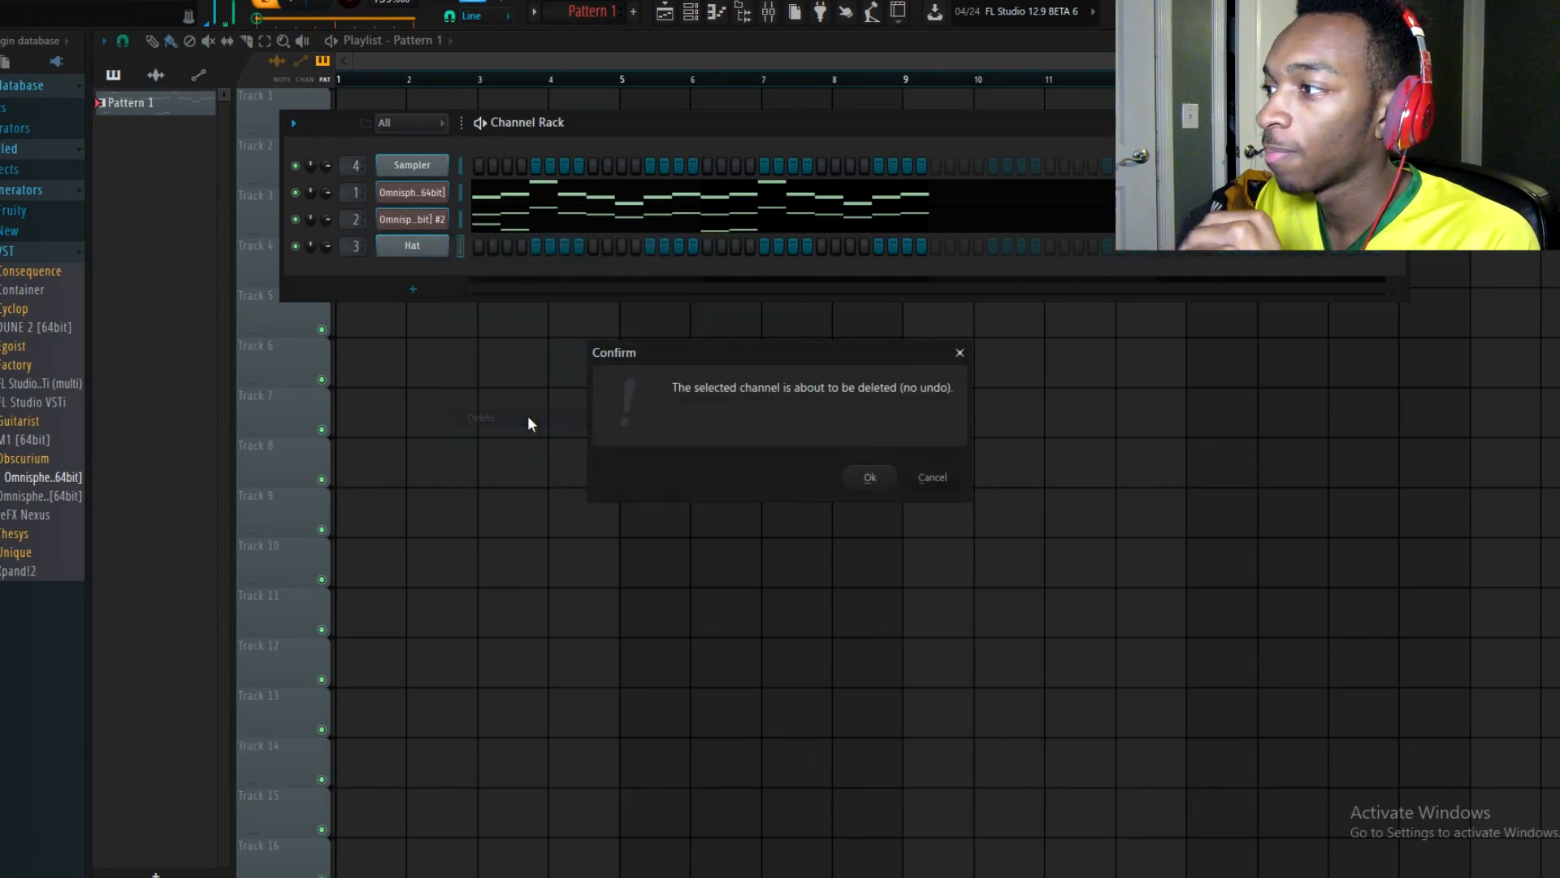
left_click(869, 478)
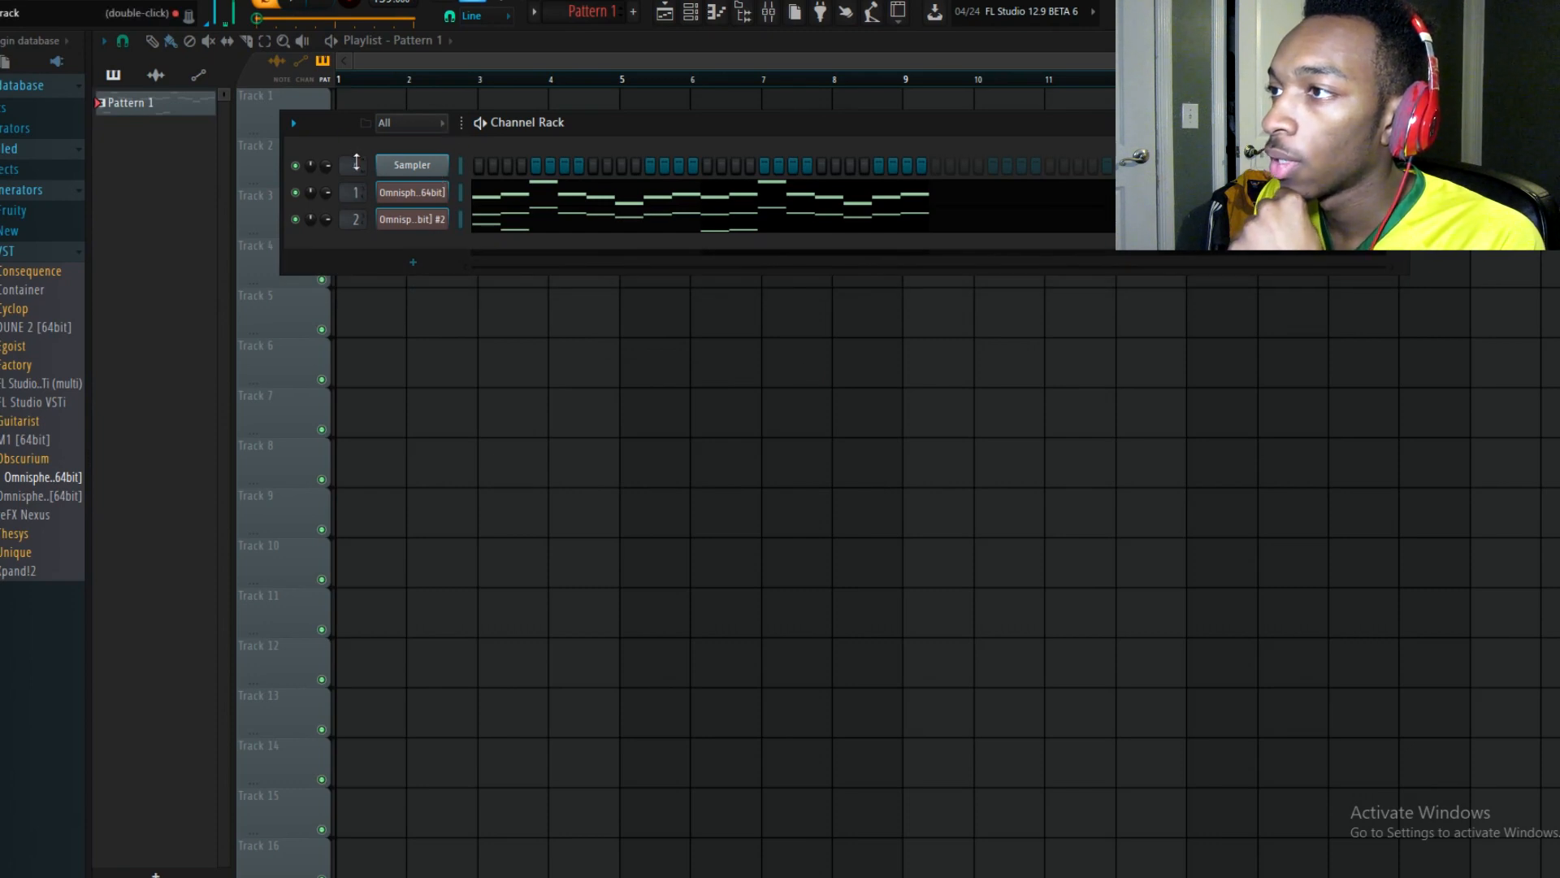
- Draw two-bar notes from bar 1 in the Sampler's piano roll on C7, G#6, G6, F6, C6, G#5 and G5, following the ghost melody
left_click(422, 168)
left_click(418, 166)
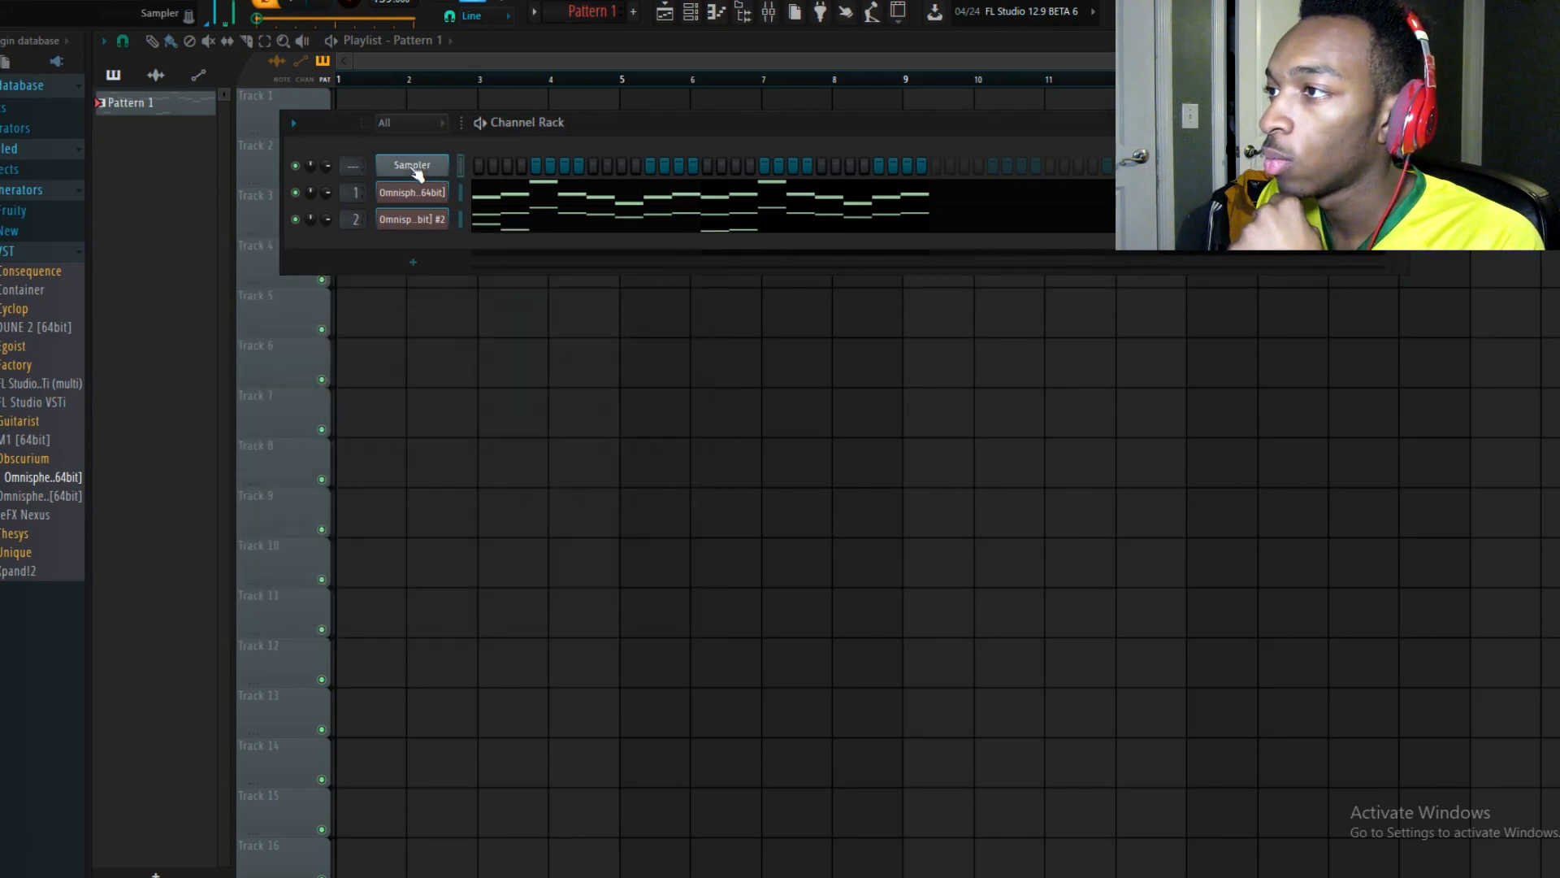
right_click(446, 159)
left_click(510, 166)
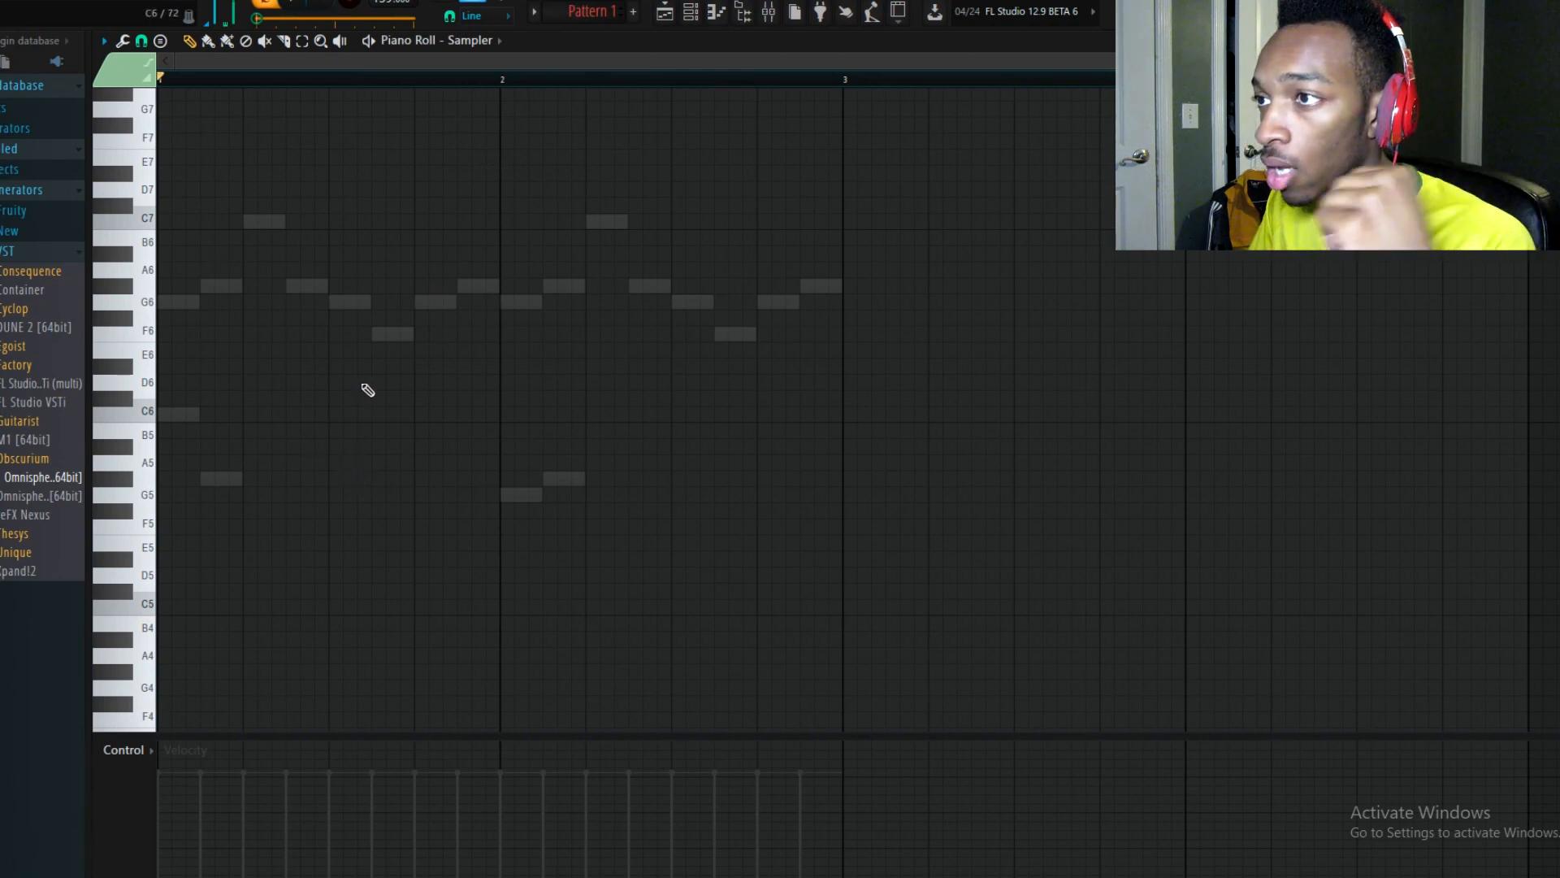
left_click_drag(236, 220, 134, 217)
left_click_drag(306, 288, 163, 302)
left_click_drag(410, 333, 167, 329)
left_click_drag(206, 414, 162, 415)
left_click_drag(232, 479, 122, 486)
scroll(233, 533, "down", 2)
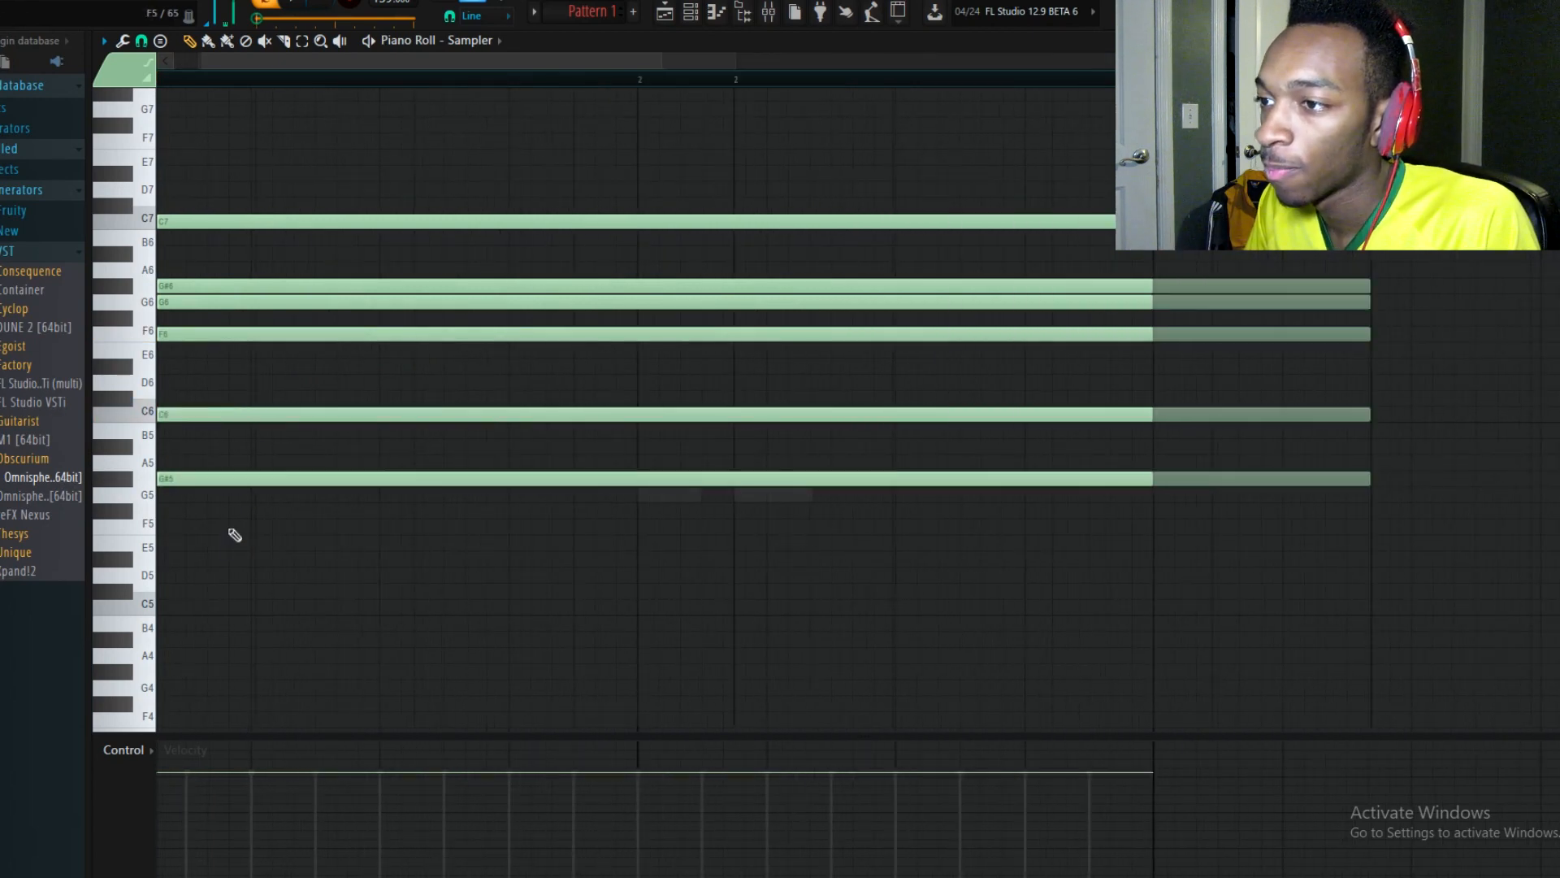
left_click_drag(293, 583, 203, 214)
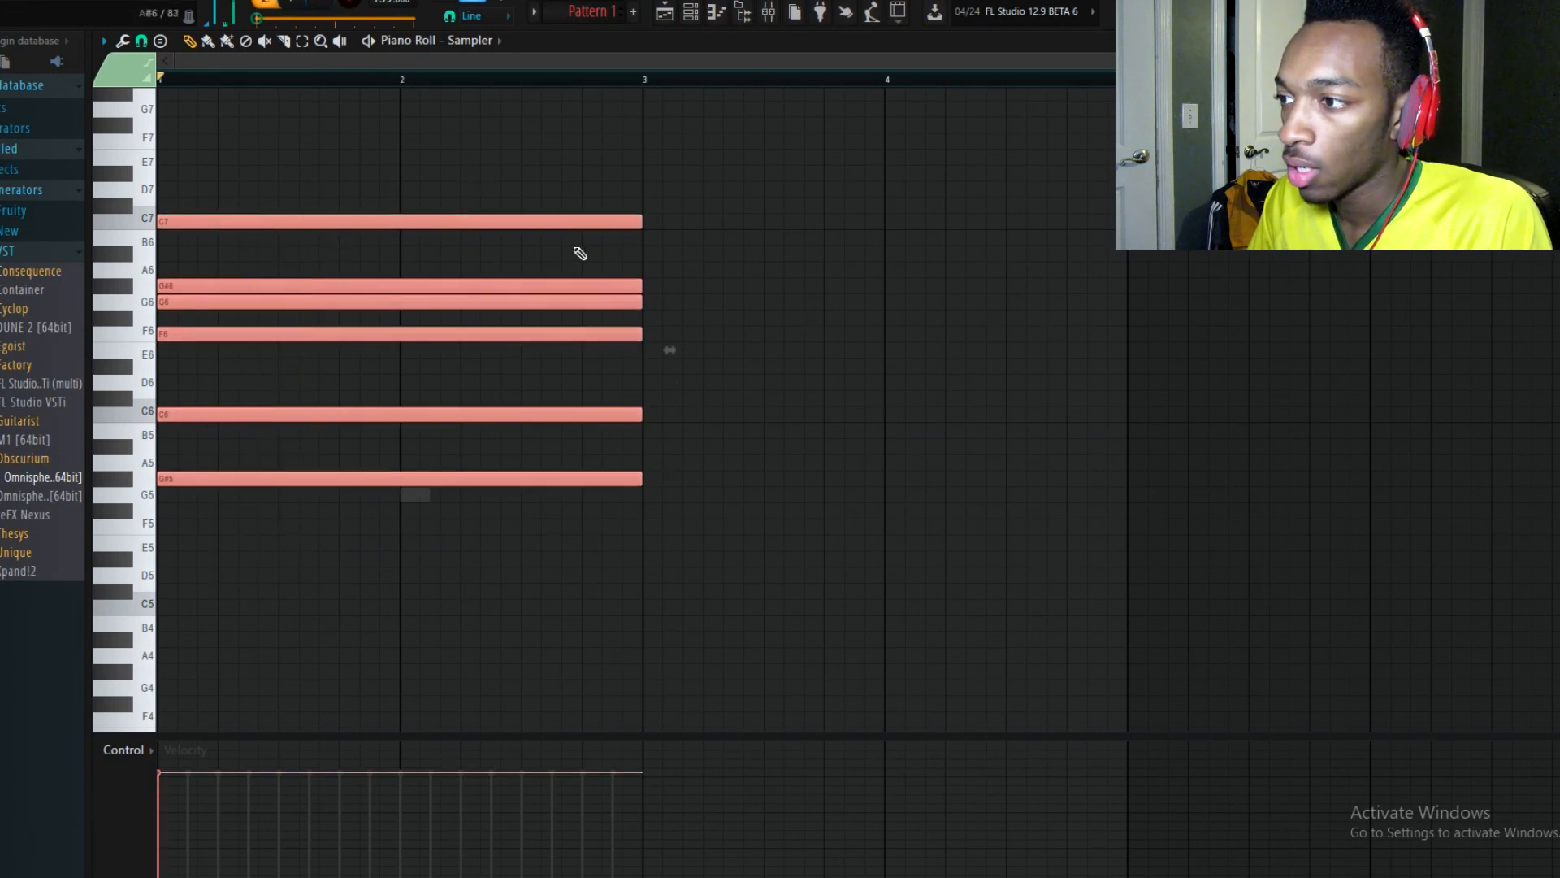
left_click_drag(404, 497, 102, 498)
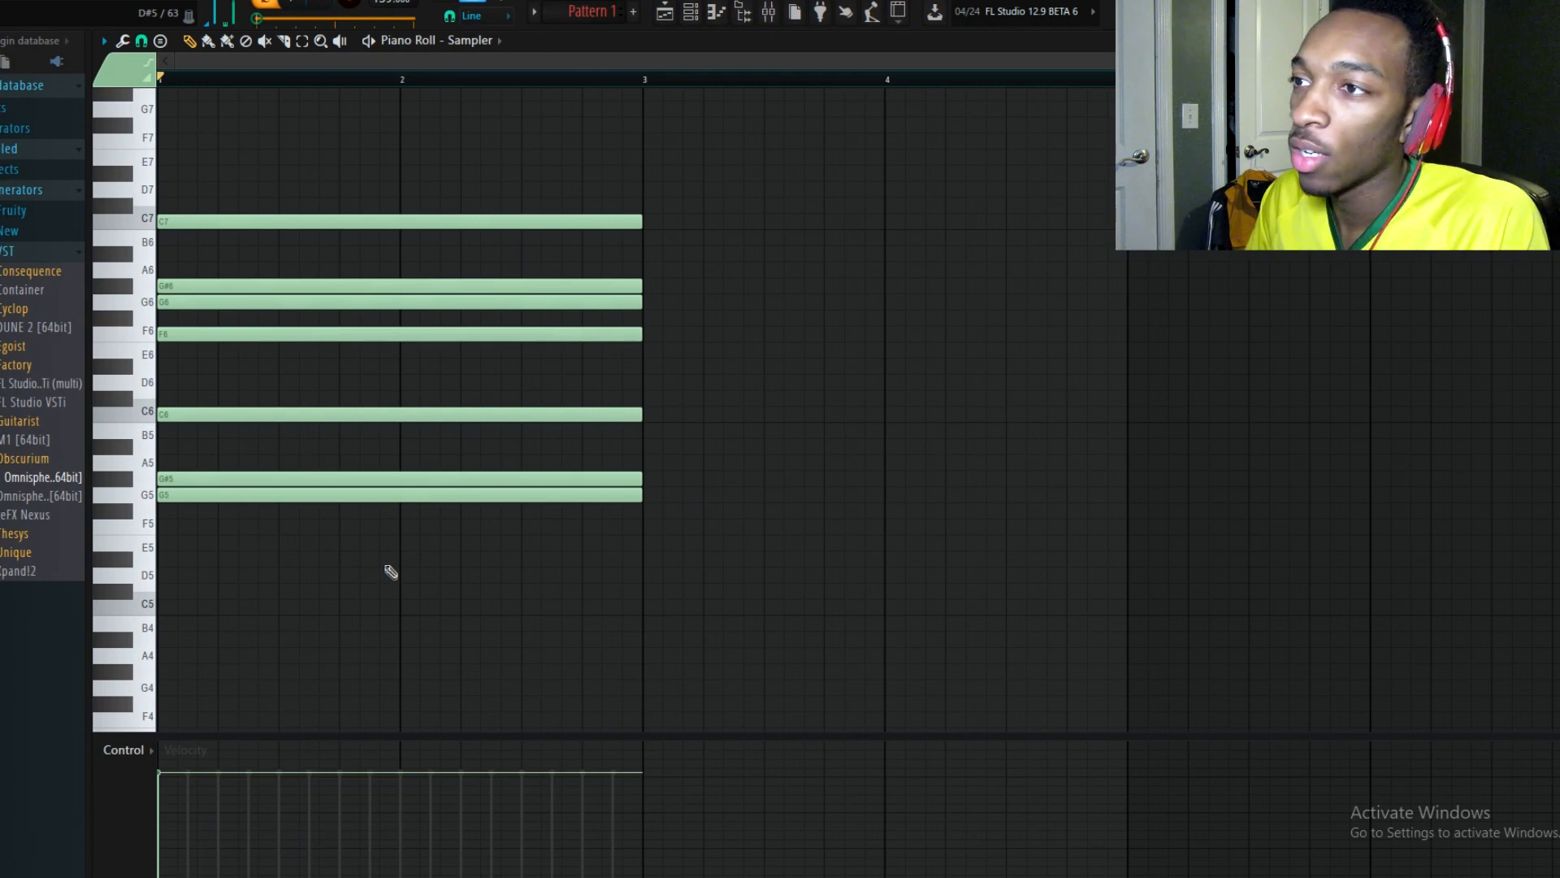
- Transpose all the long Sampler notes down one octave and deselect them
left_click_drag(383, 577, 339, 198)
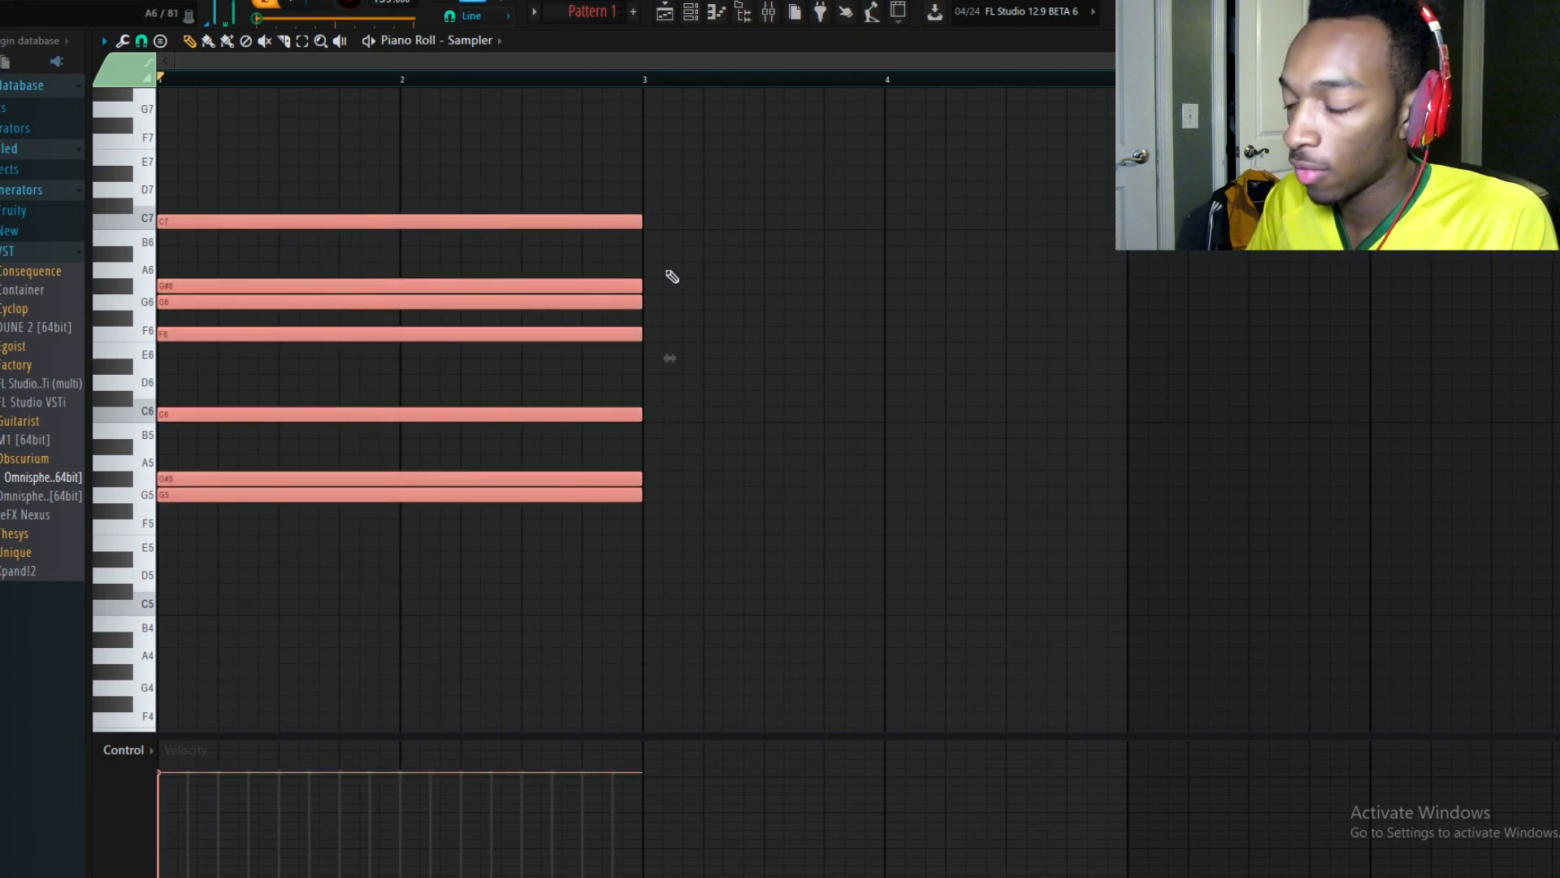
key("ctrl+Down")
key("ctrl+Down")
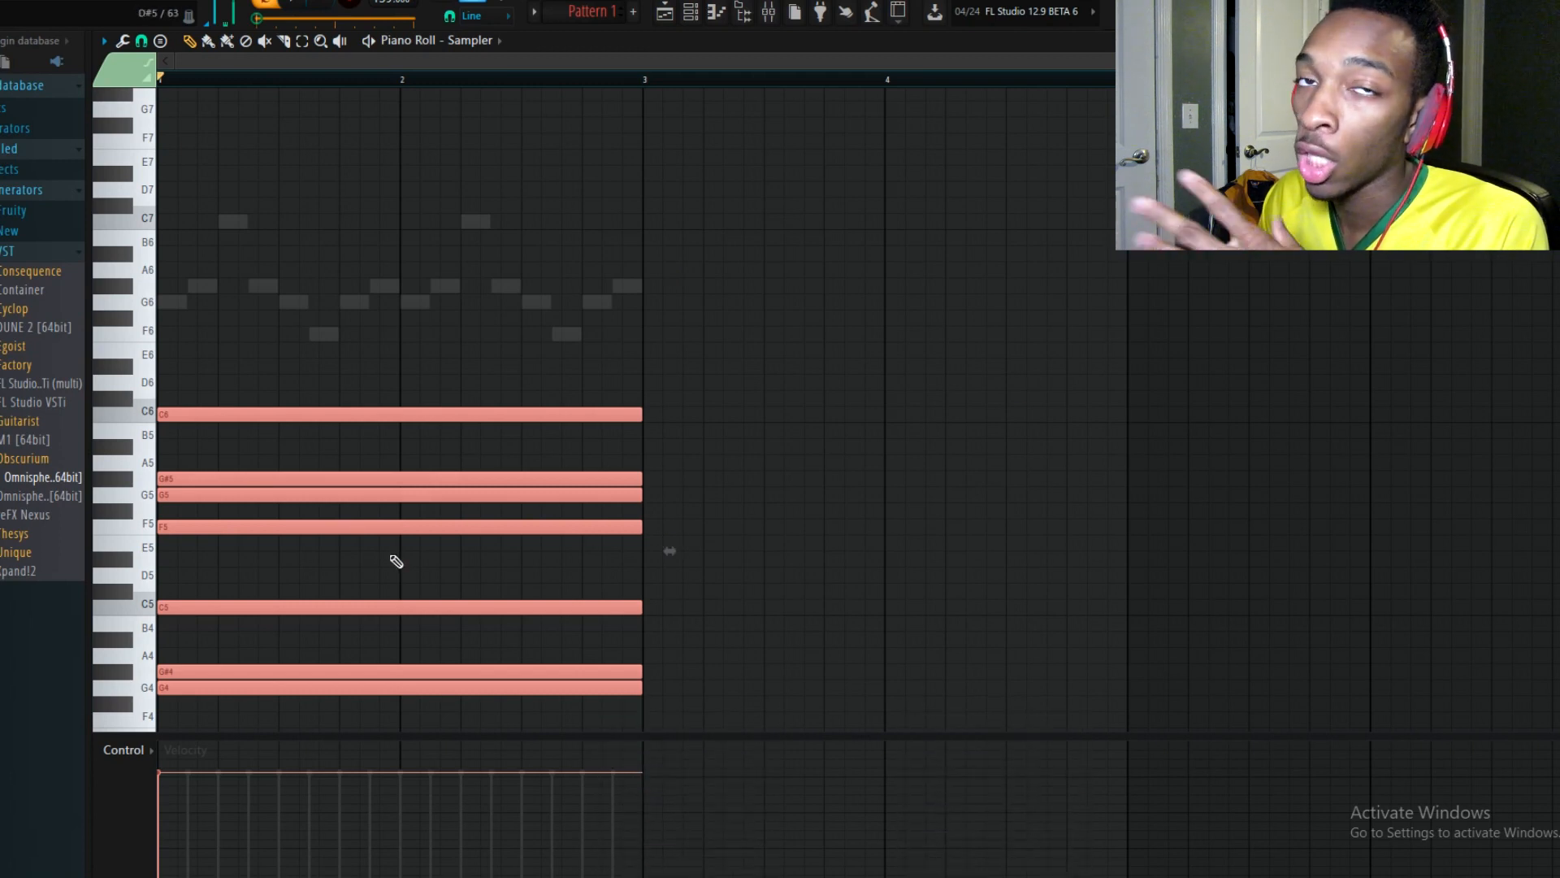
scroll(322, 375, "up", 3)
scroll(300, 455, "down", 6)
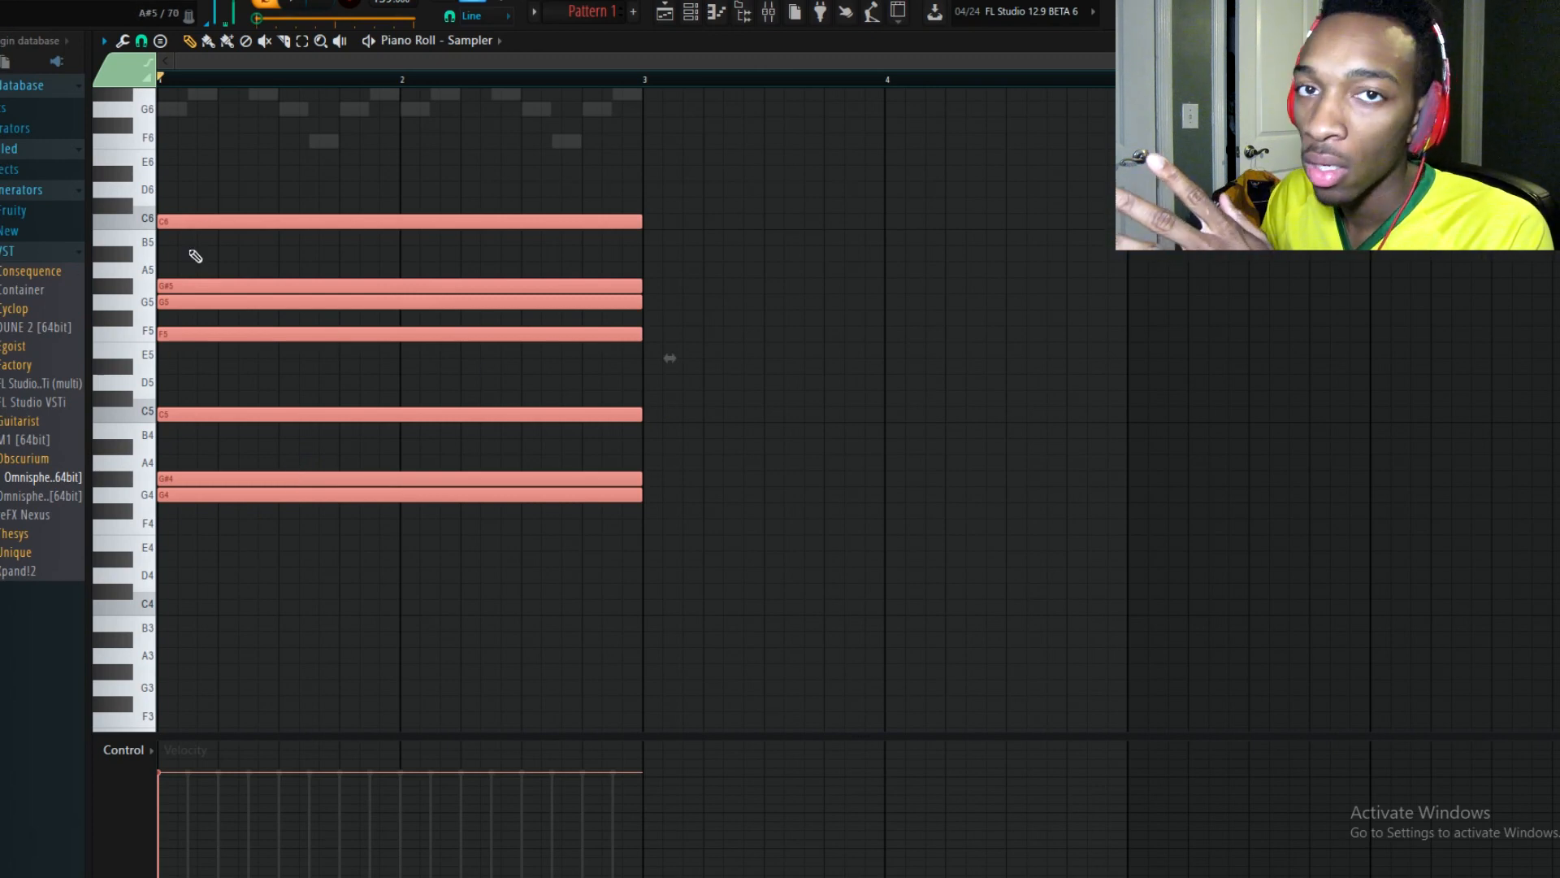
left_click(686, 259)
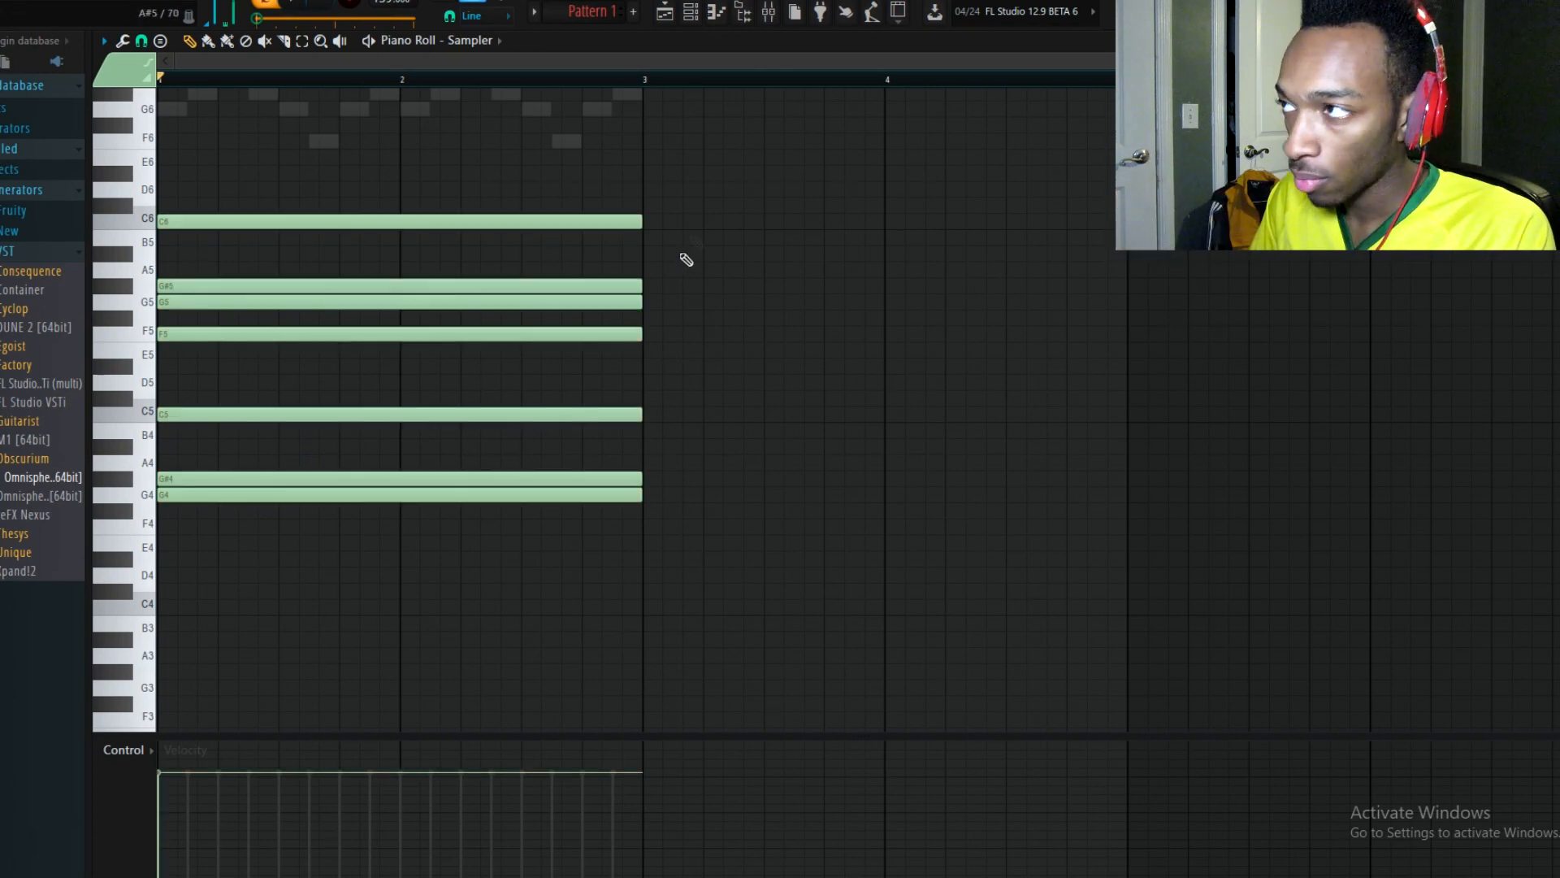
- Add the TM-88 808s [Spazz] sample from the Nightmare Drum Kit's 808s Wav folder as a new channel at the end of the channel rack
left_click(690, 11)
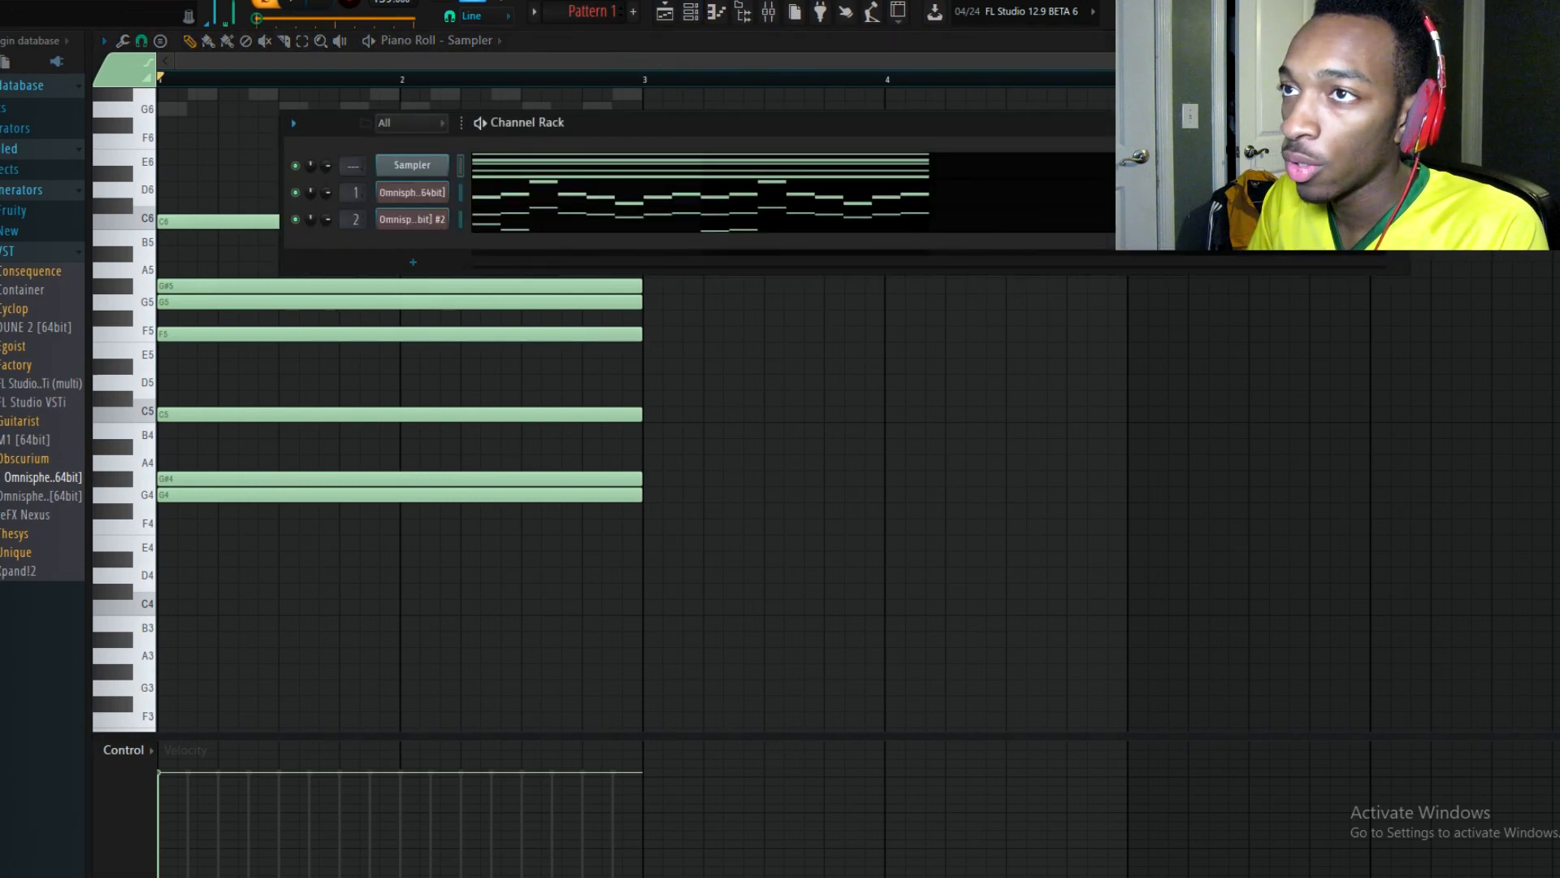
left_click(2, 62)
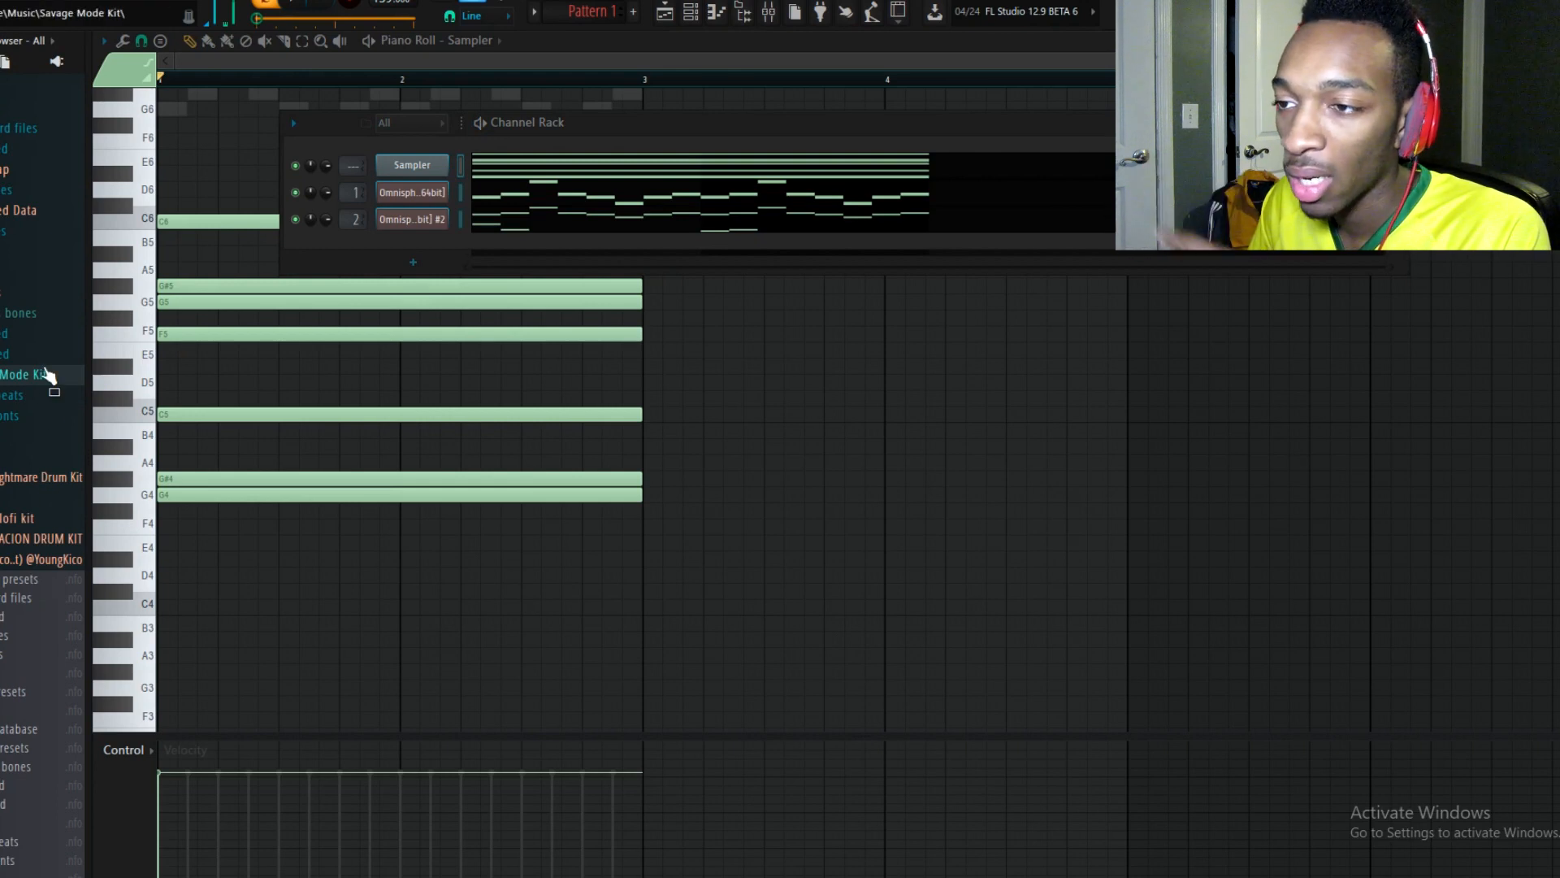
left_click(32, 477)
left_click(36, 520)
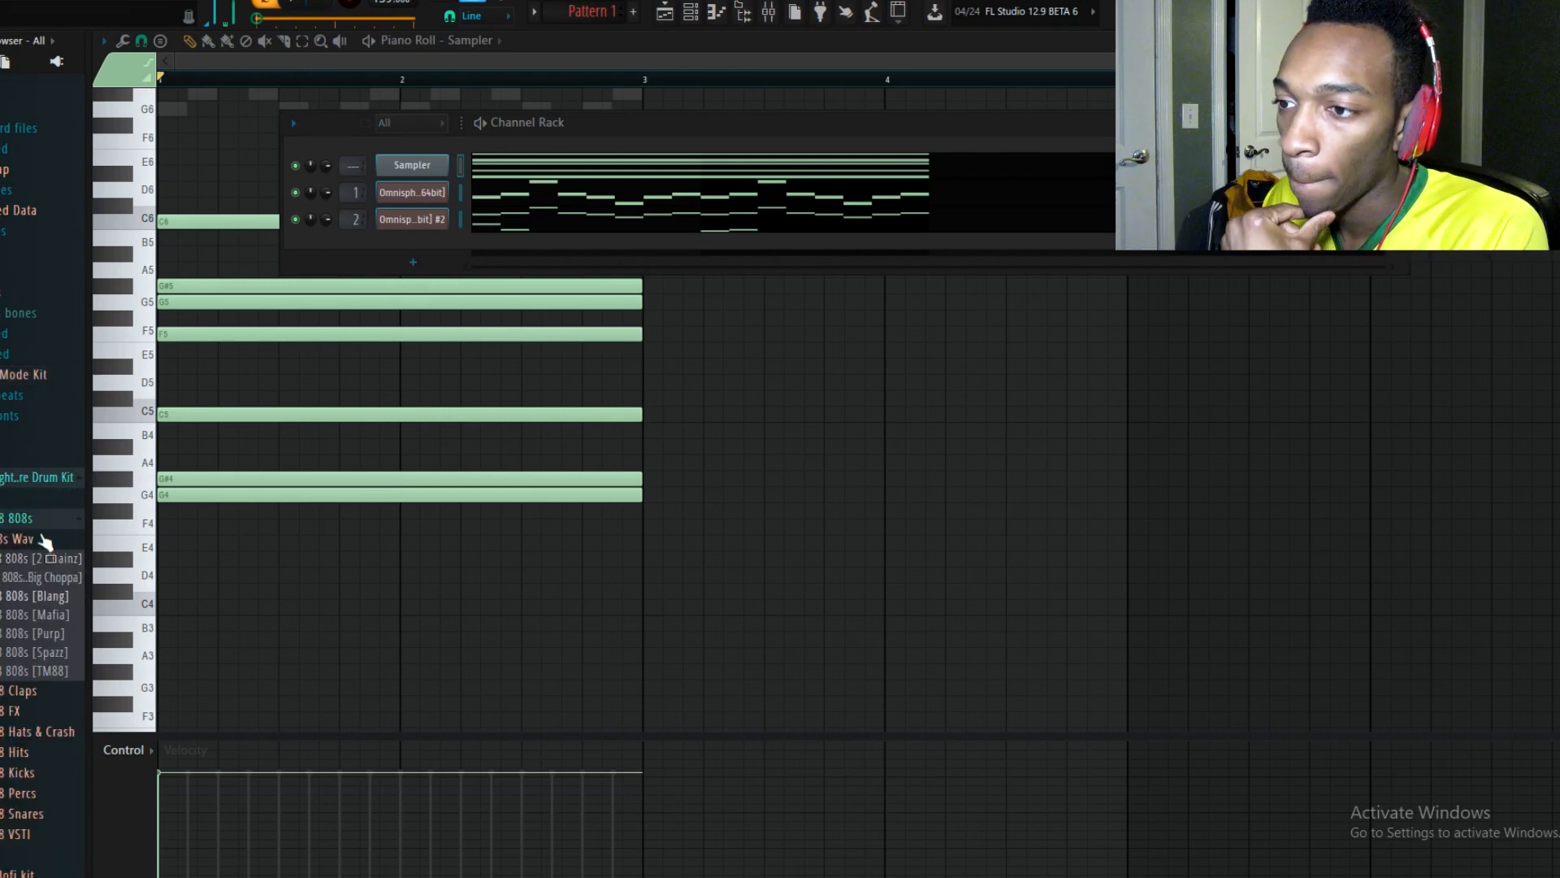
left_click(40, 539)
left_click(74, 661)
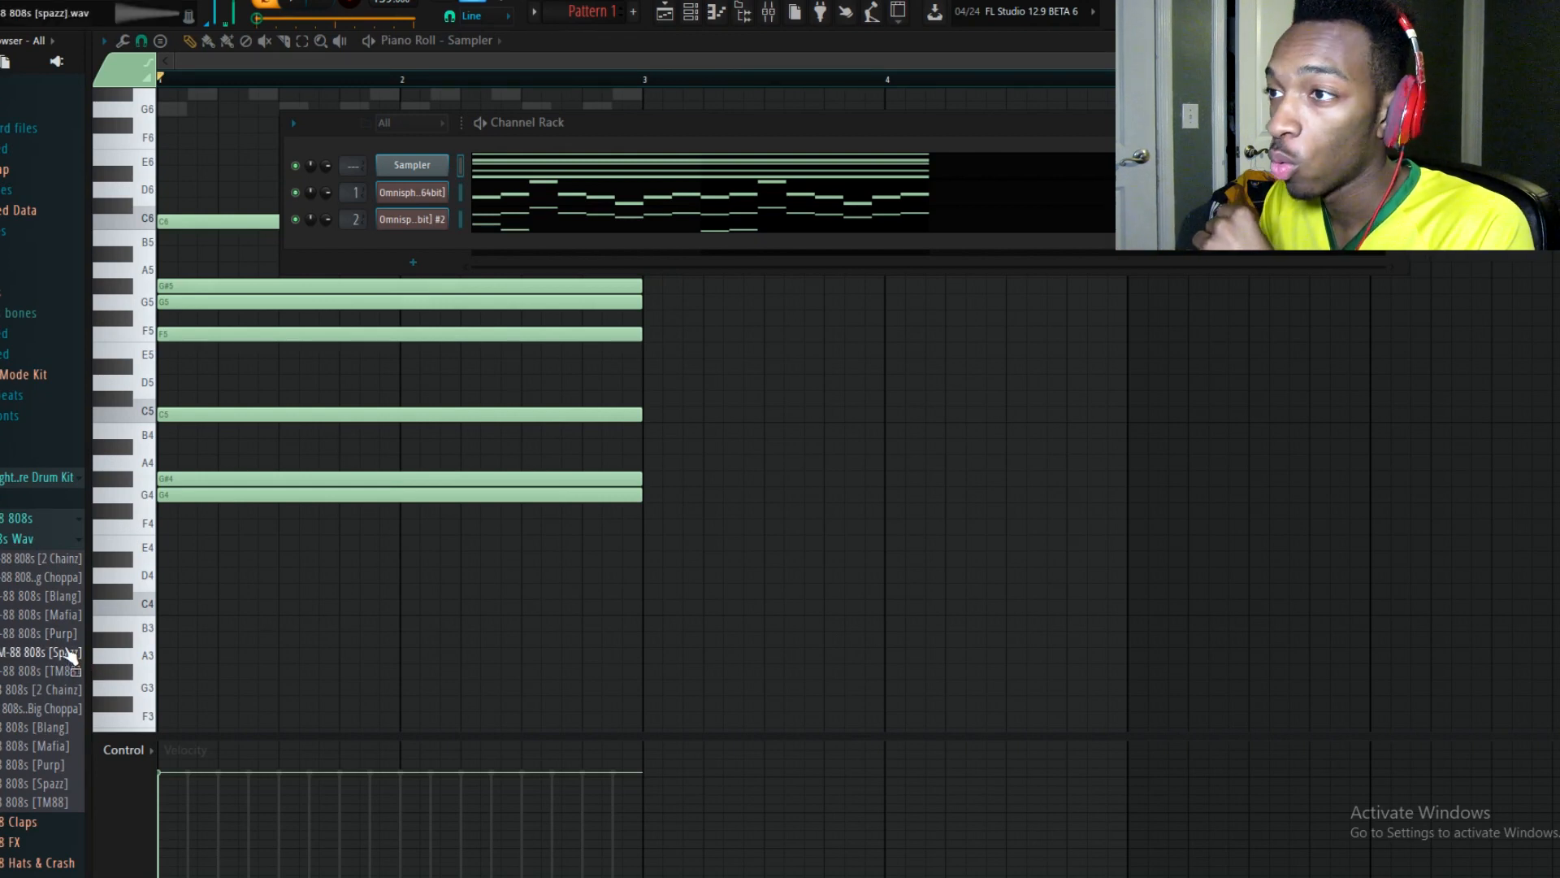
left_click_drag(70, 657, 415, 248)
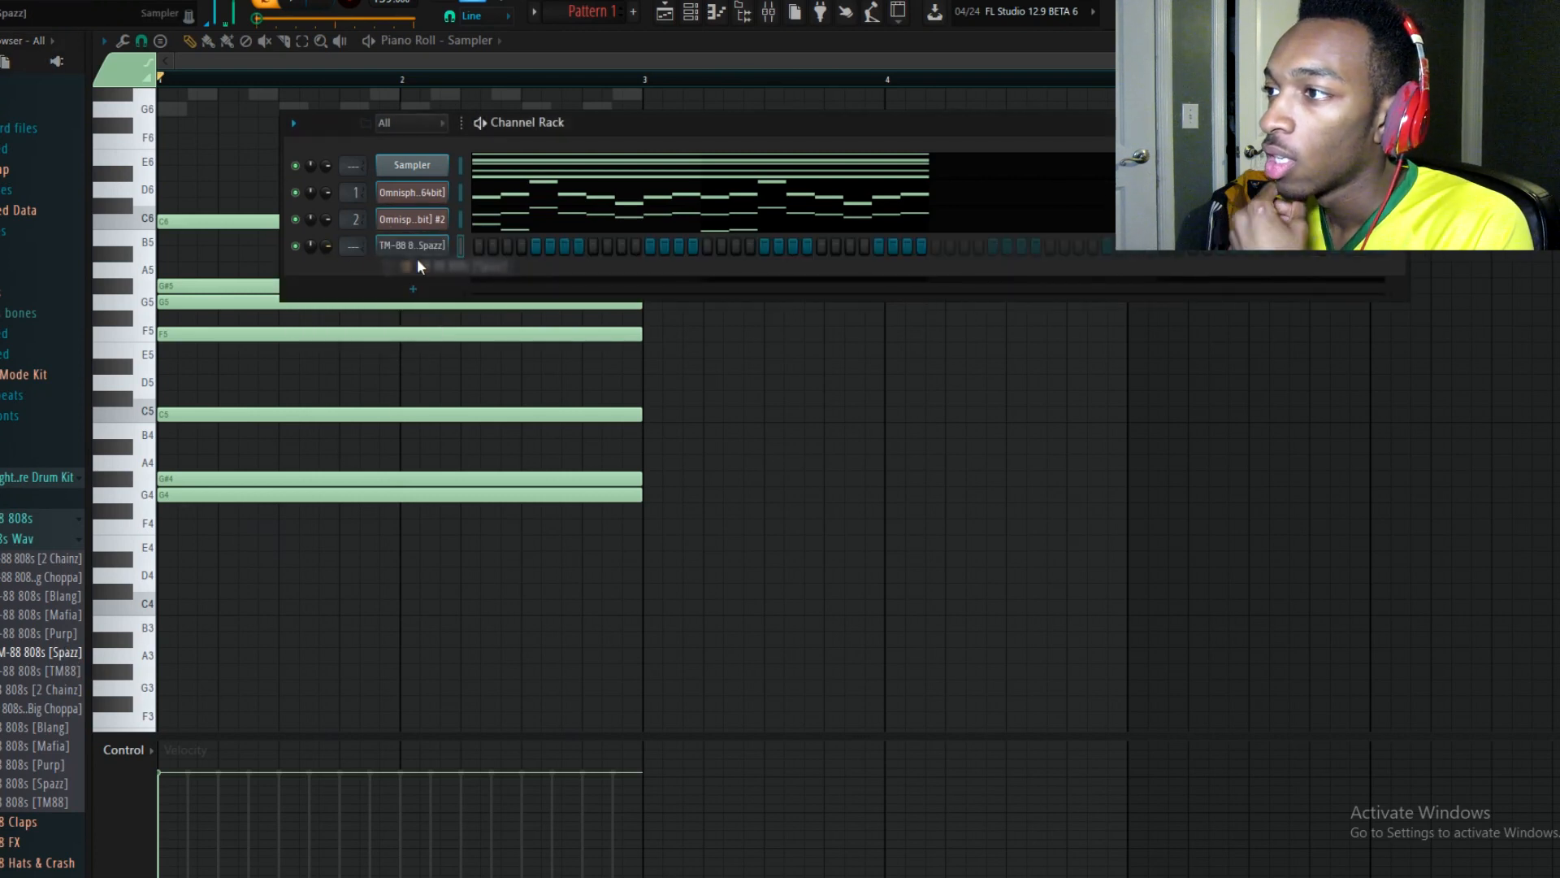
- Place a C5 note at the start of bar 1 in the 808 channel's piano roll and shorten it to half a beat
right_click(429, 245)
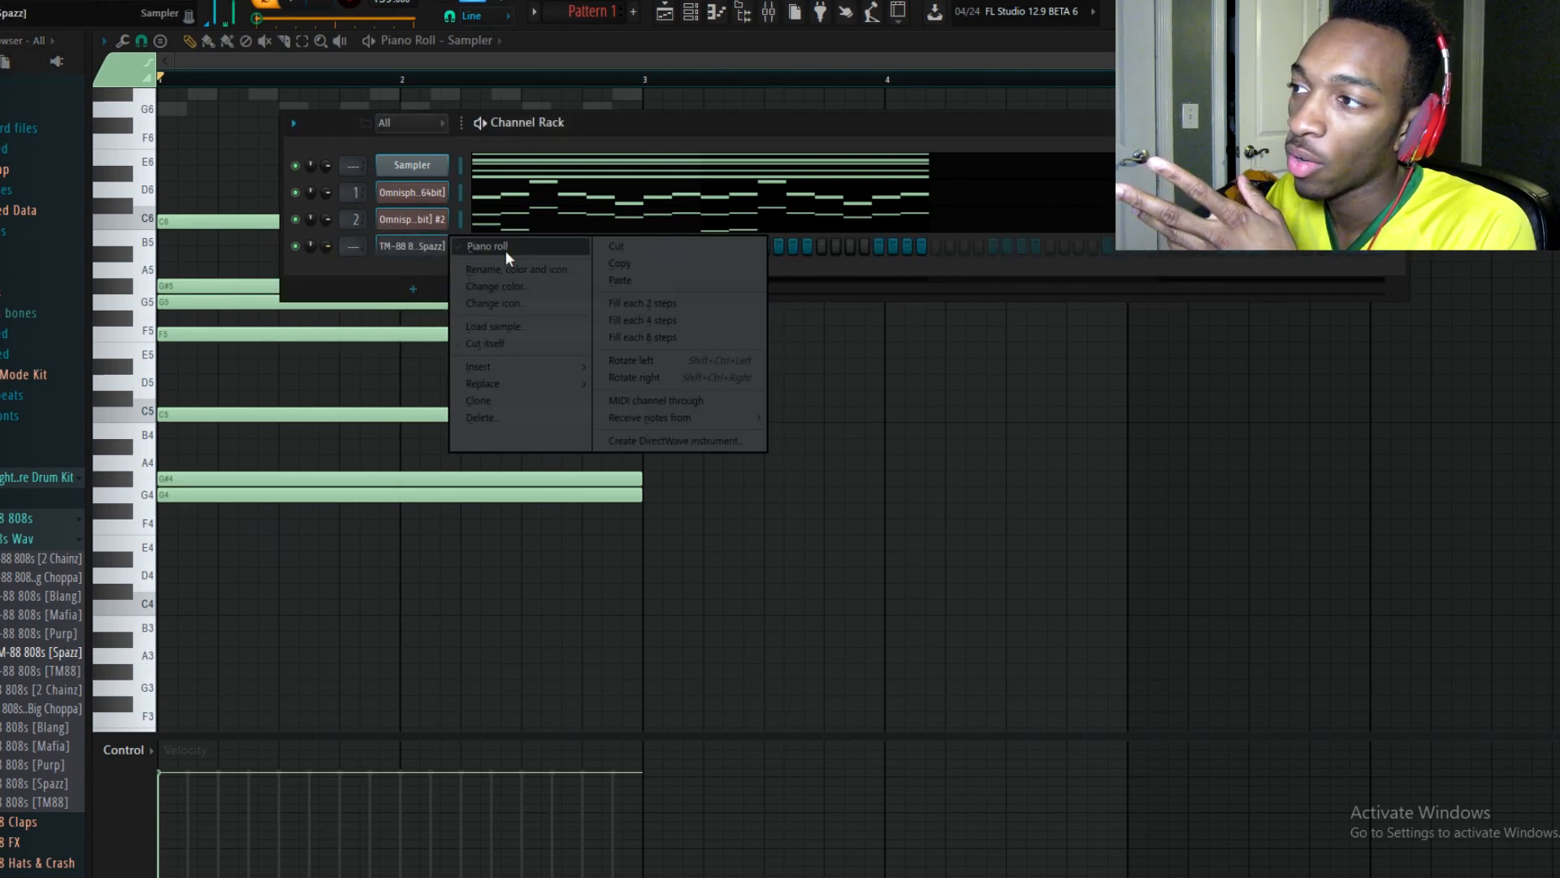
left_click(499, 248)
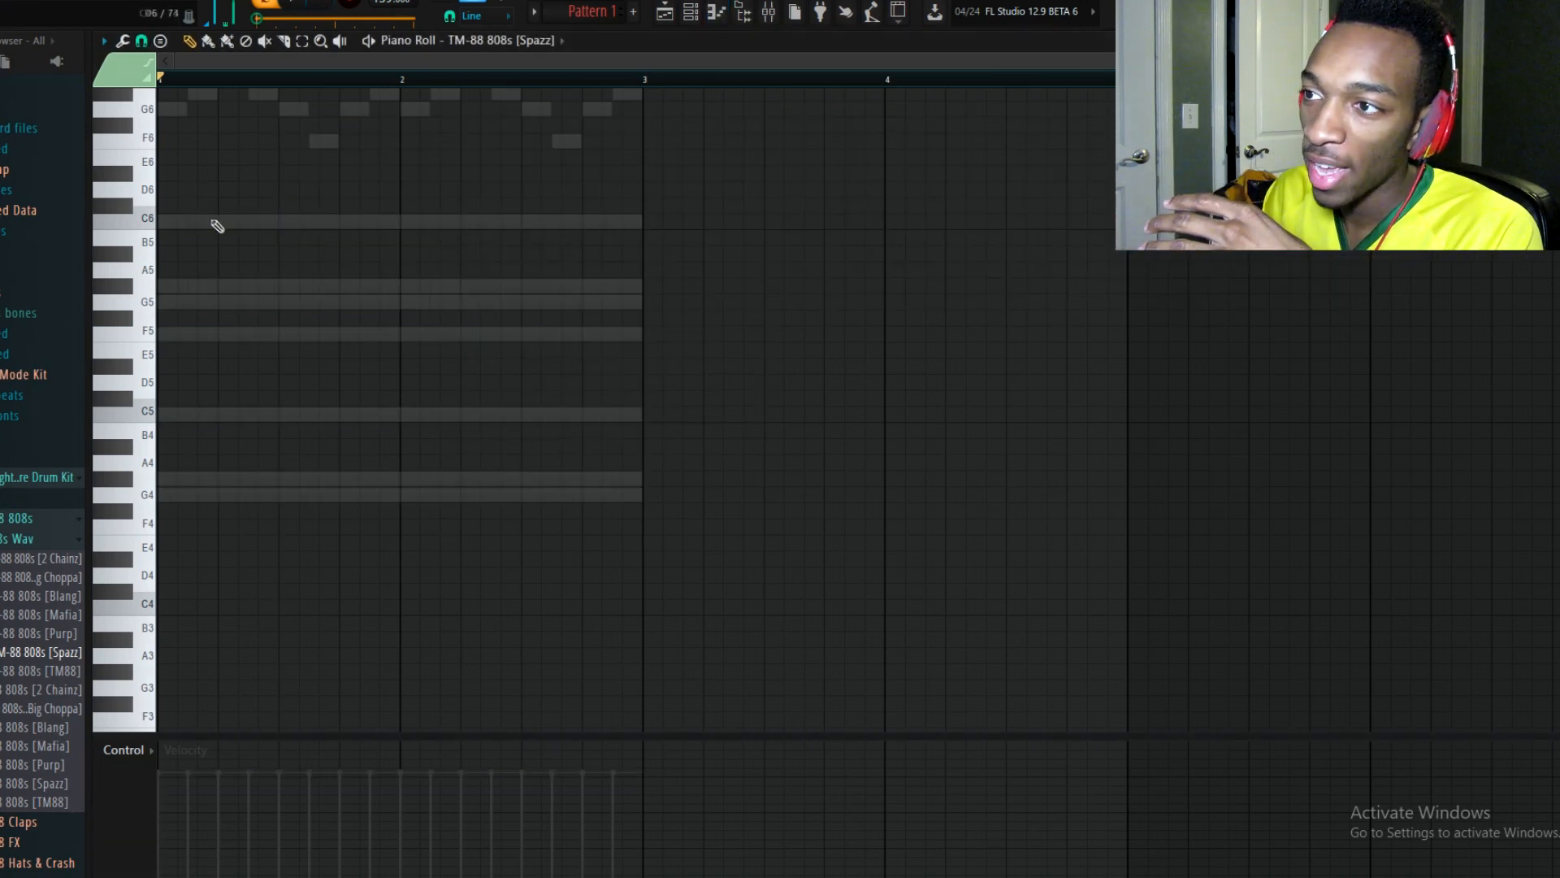
mouse_move(171, 168)
left_mouse_down()
mouse_move(234, 470)
mouse_move(759, 567)
mouse_move(673, 534)
left_mouse_up()
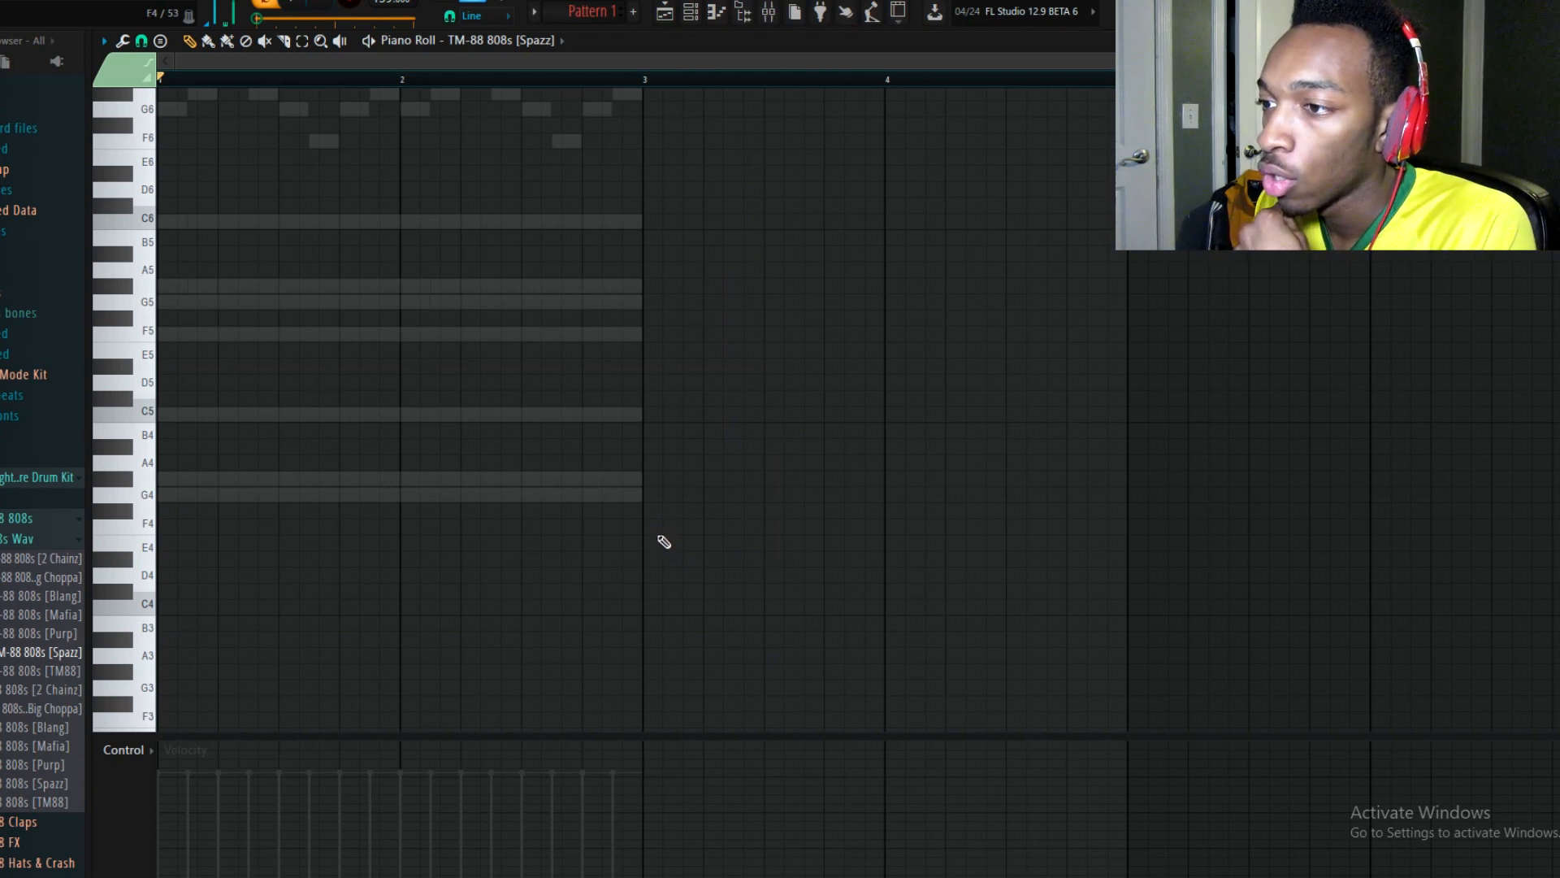
left_click_drag(211, 411, 156, 414)
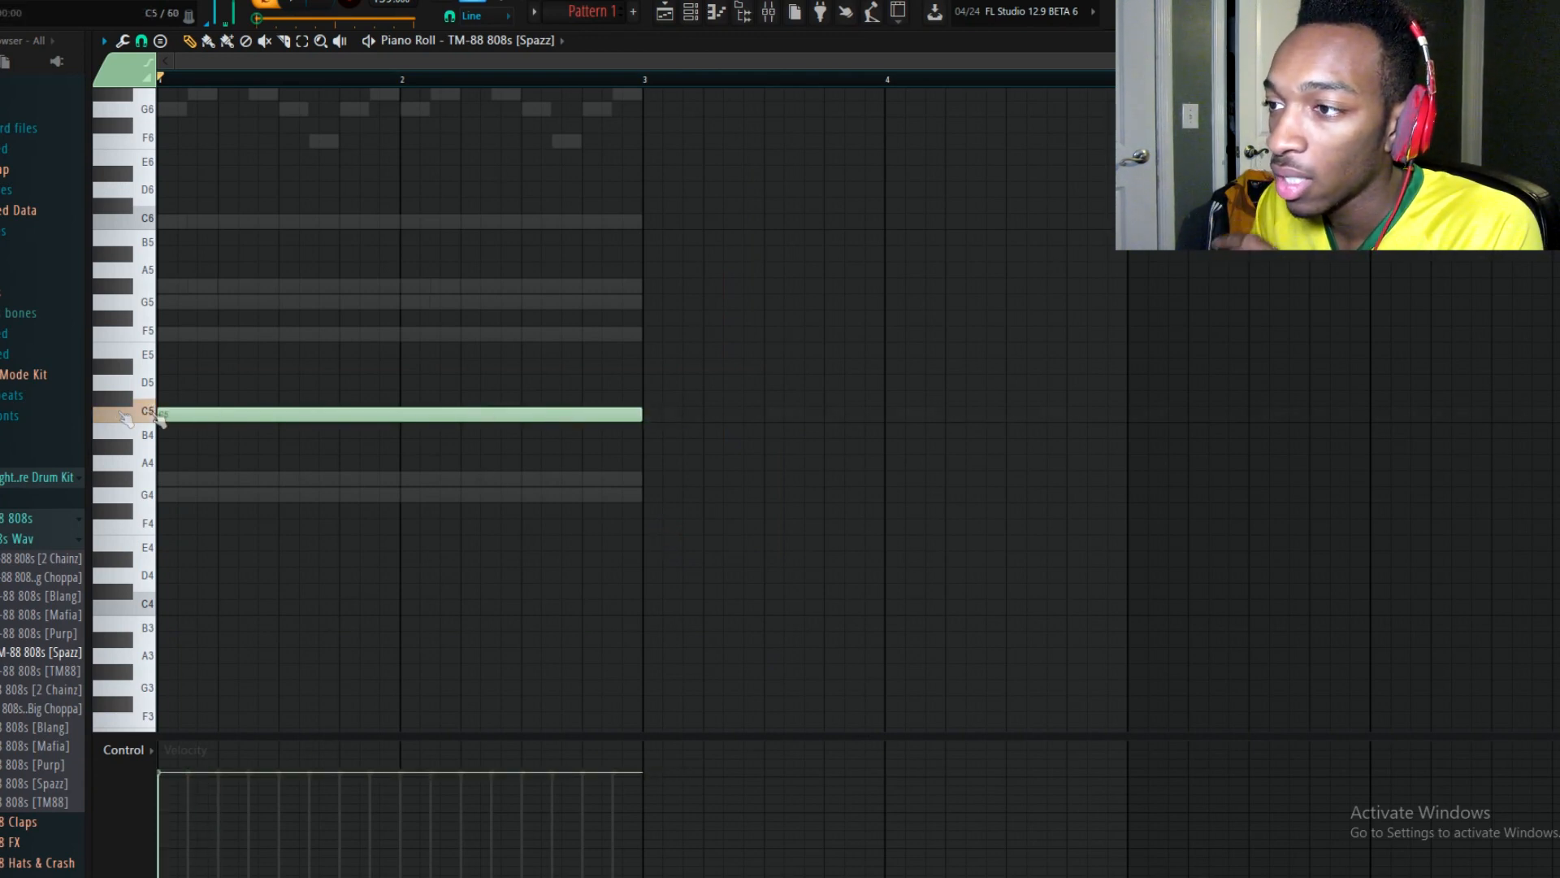
left_click_drag(639, 412, 178, 396)
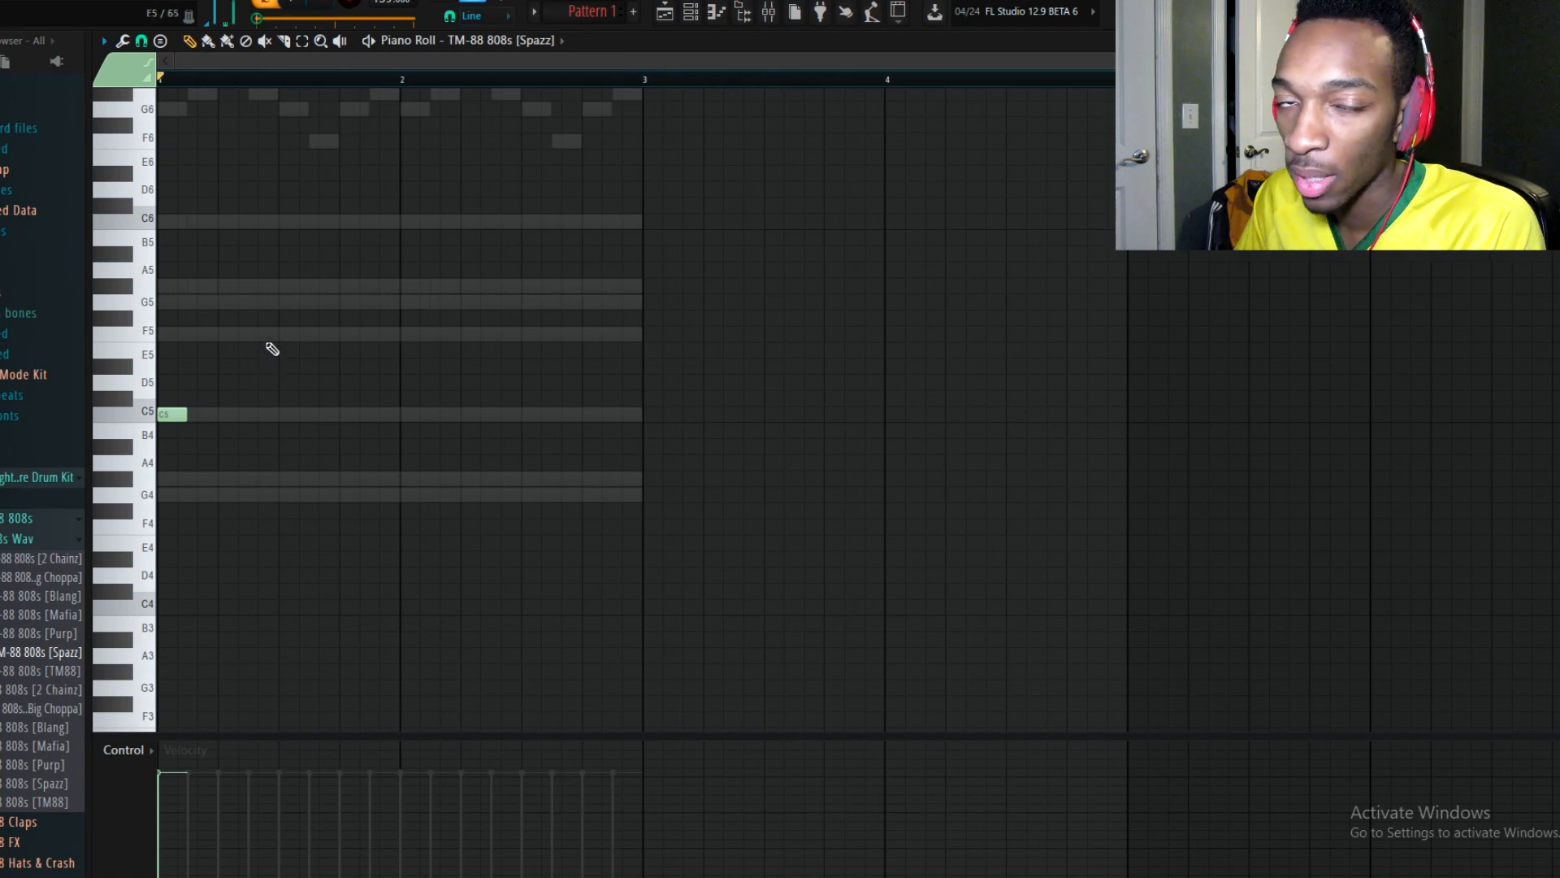
- Play the pattern and place a second half-beat C5 808 note on beat 2 of bar 2
key("space")
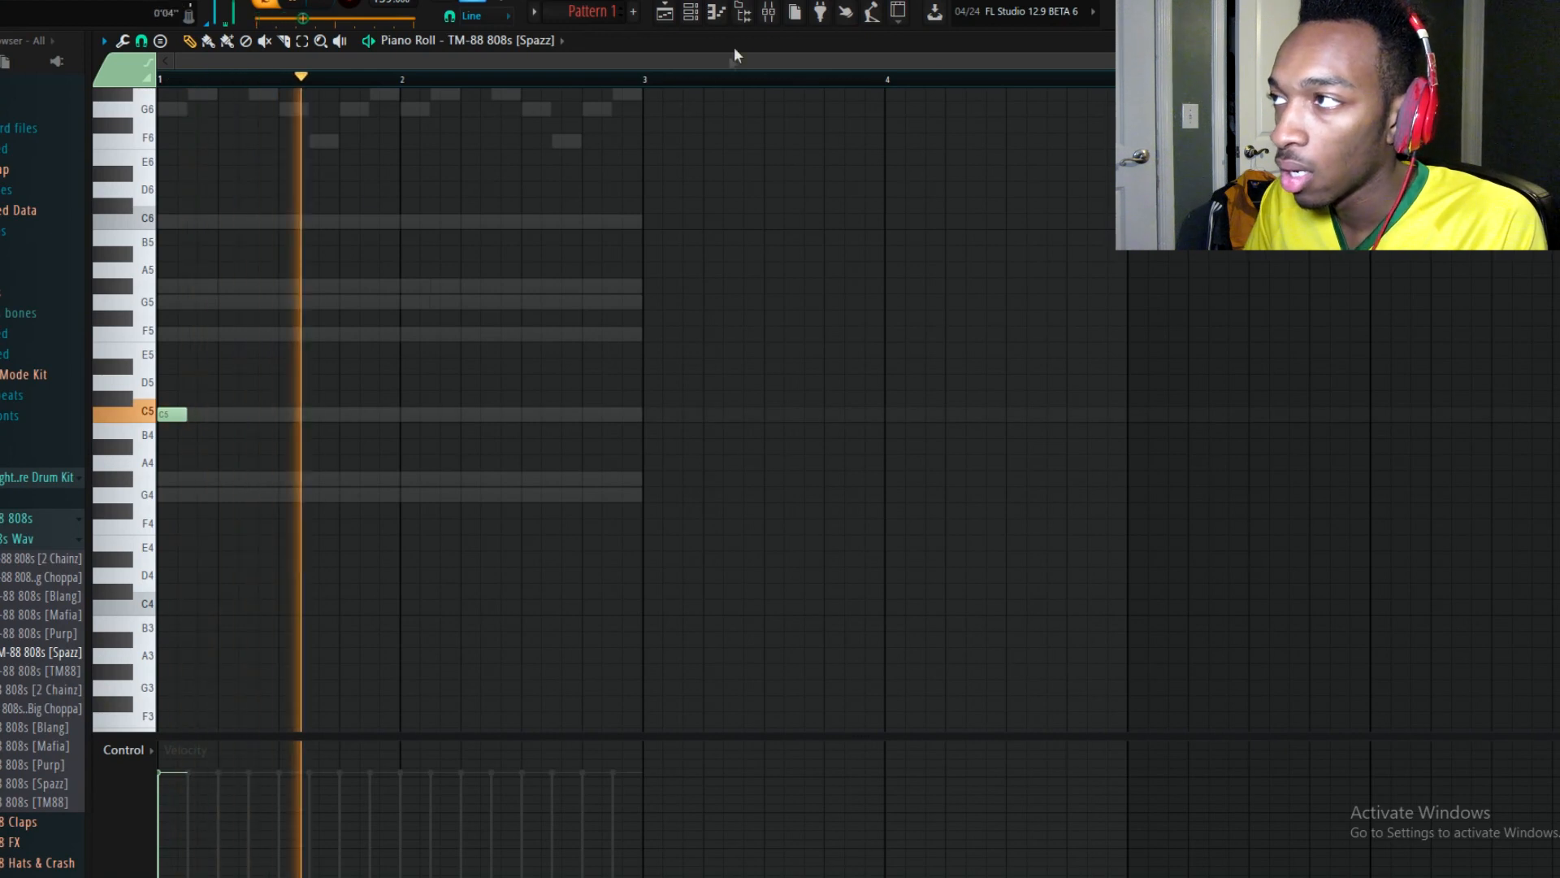
key("space")
key("space")
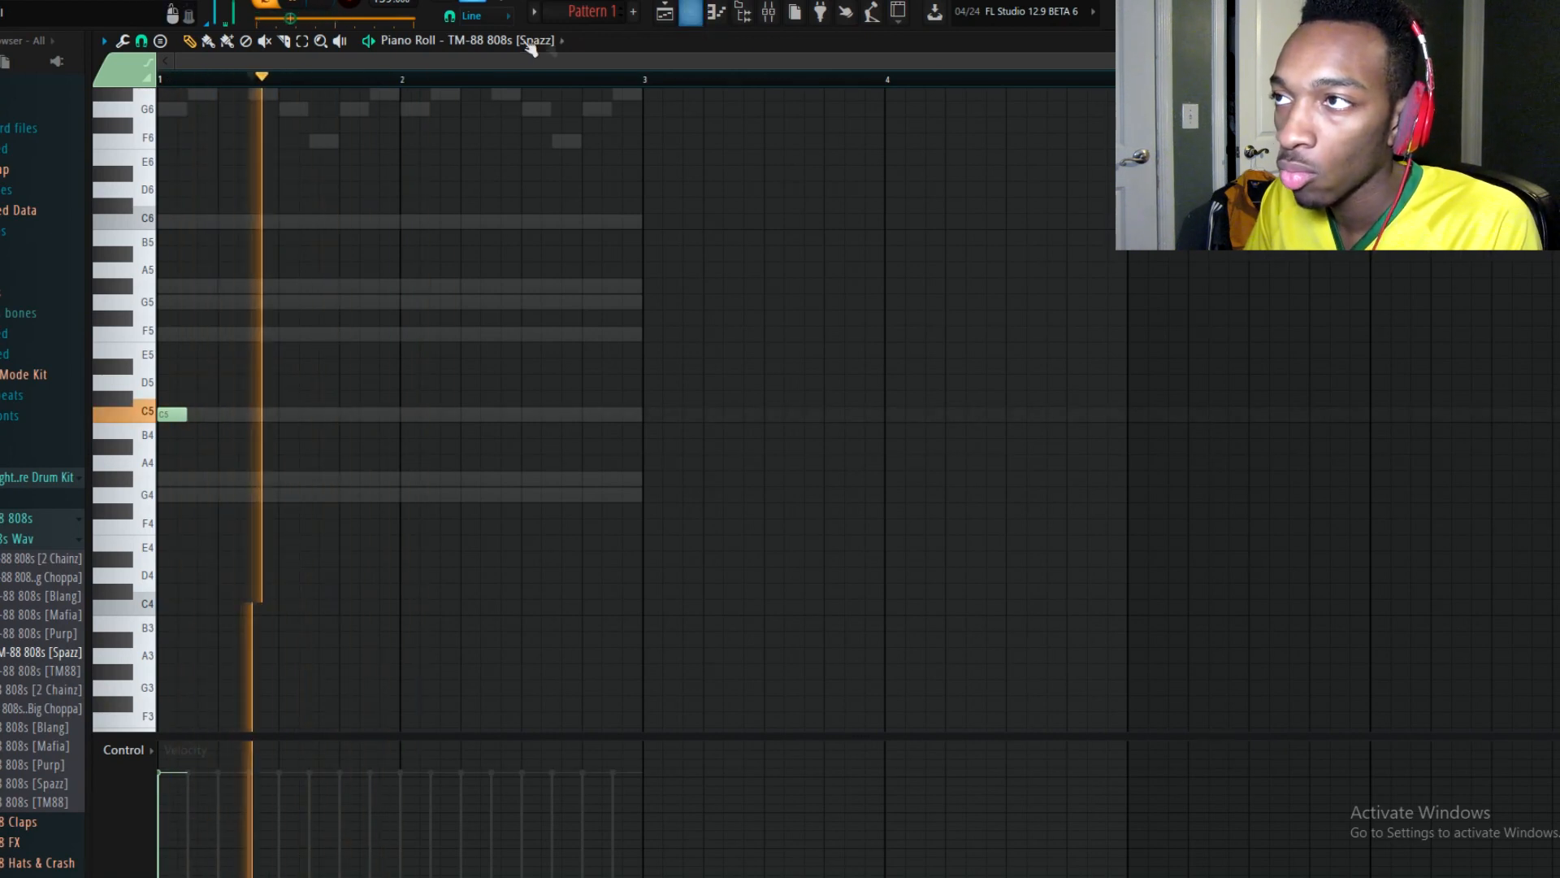
left_click(408, 420)
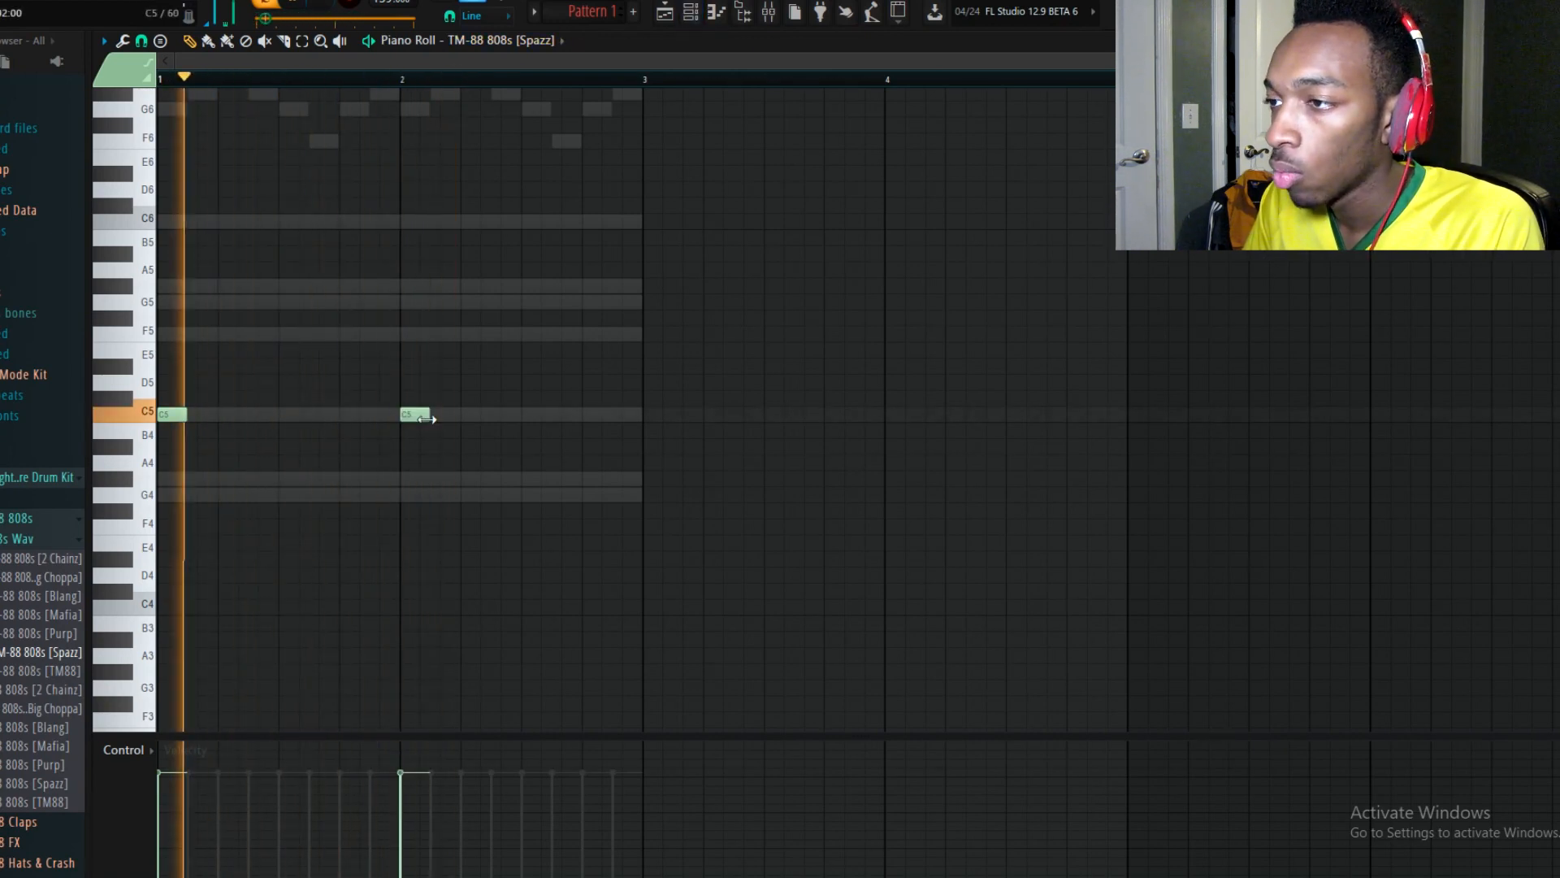
right_click(413, 416)
left_click(437, 414)
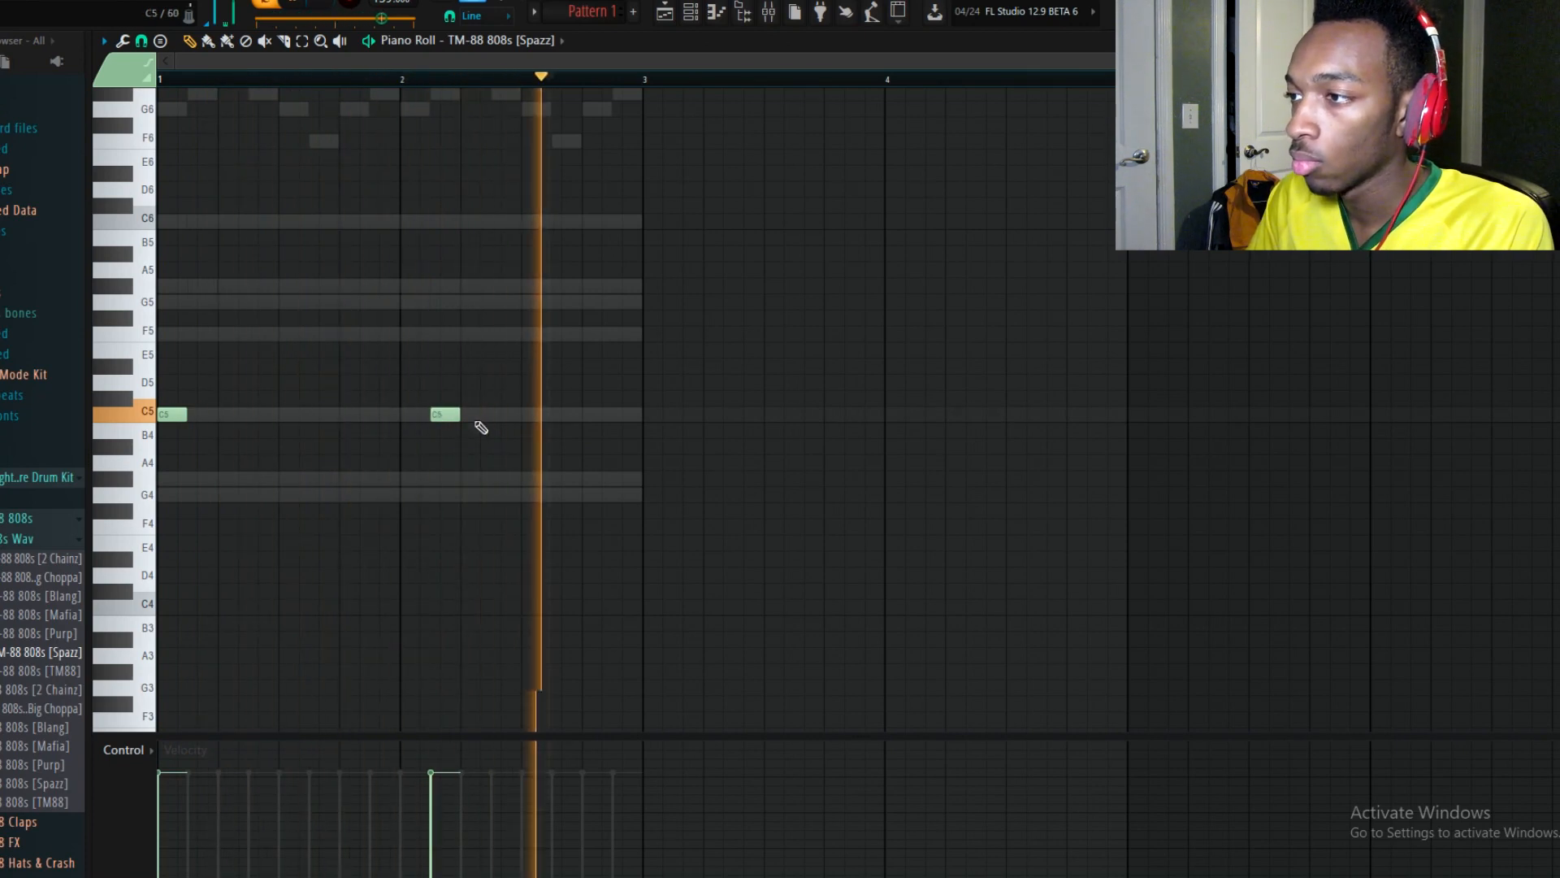
left_click_drag(439, 416, 469, 416)
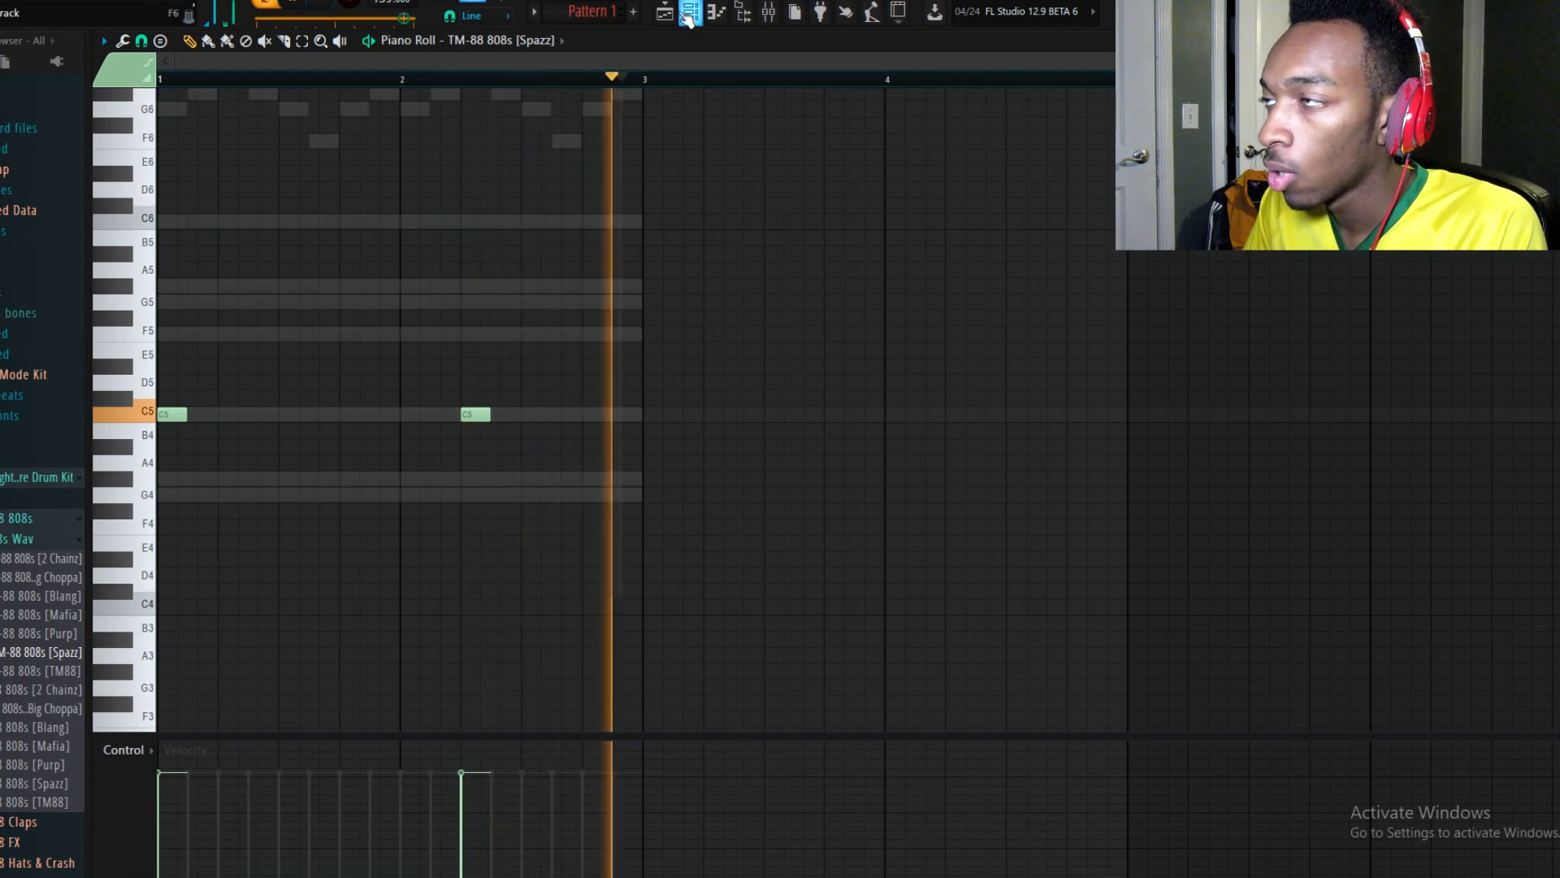
key("space")
- Set the TM-88 808s [Spazz] channel to cut itself and return to its piano roll
key("F6")
right_click(422, 255)
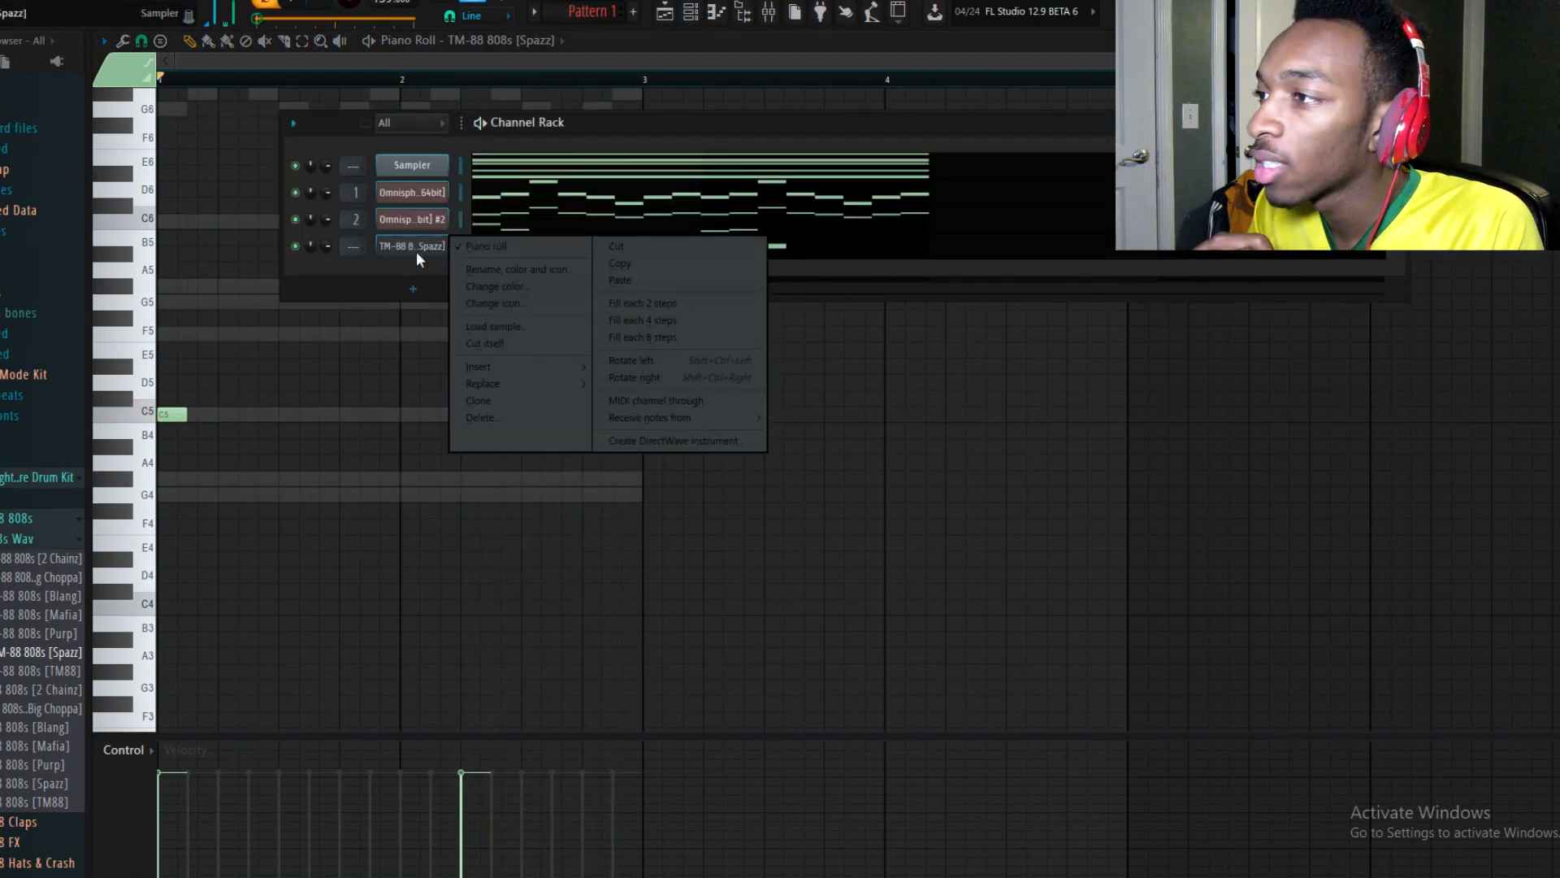
left_click(496, 345)
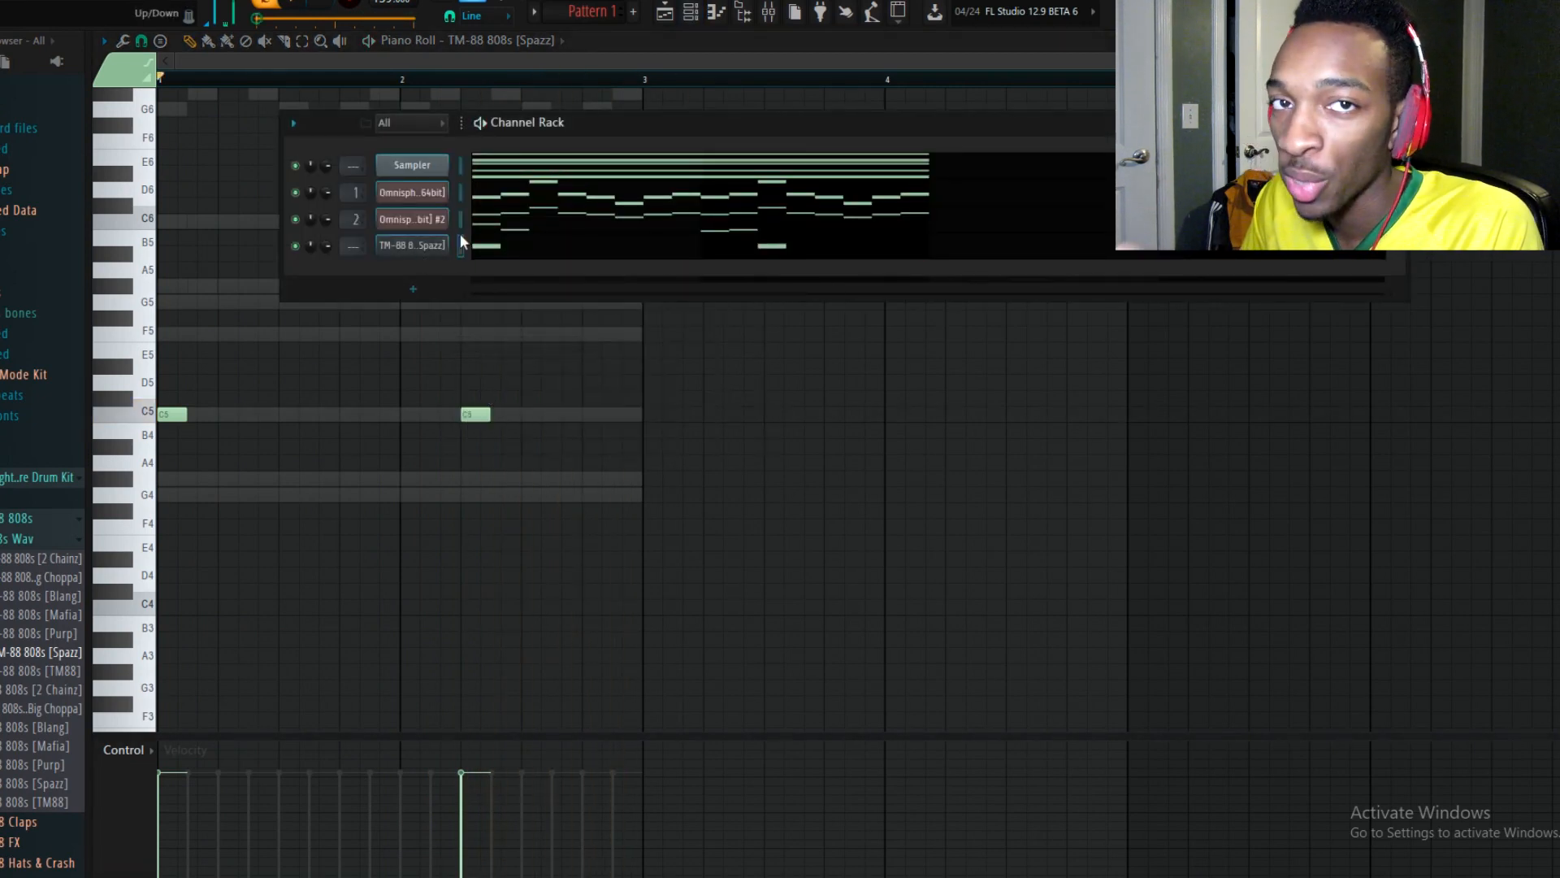
left_click(492, 63)
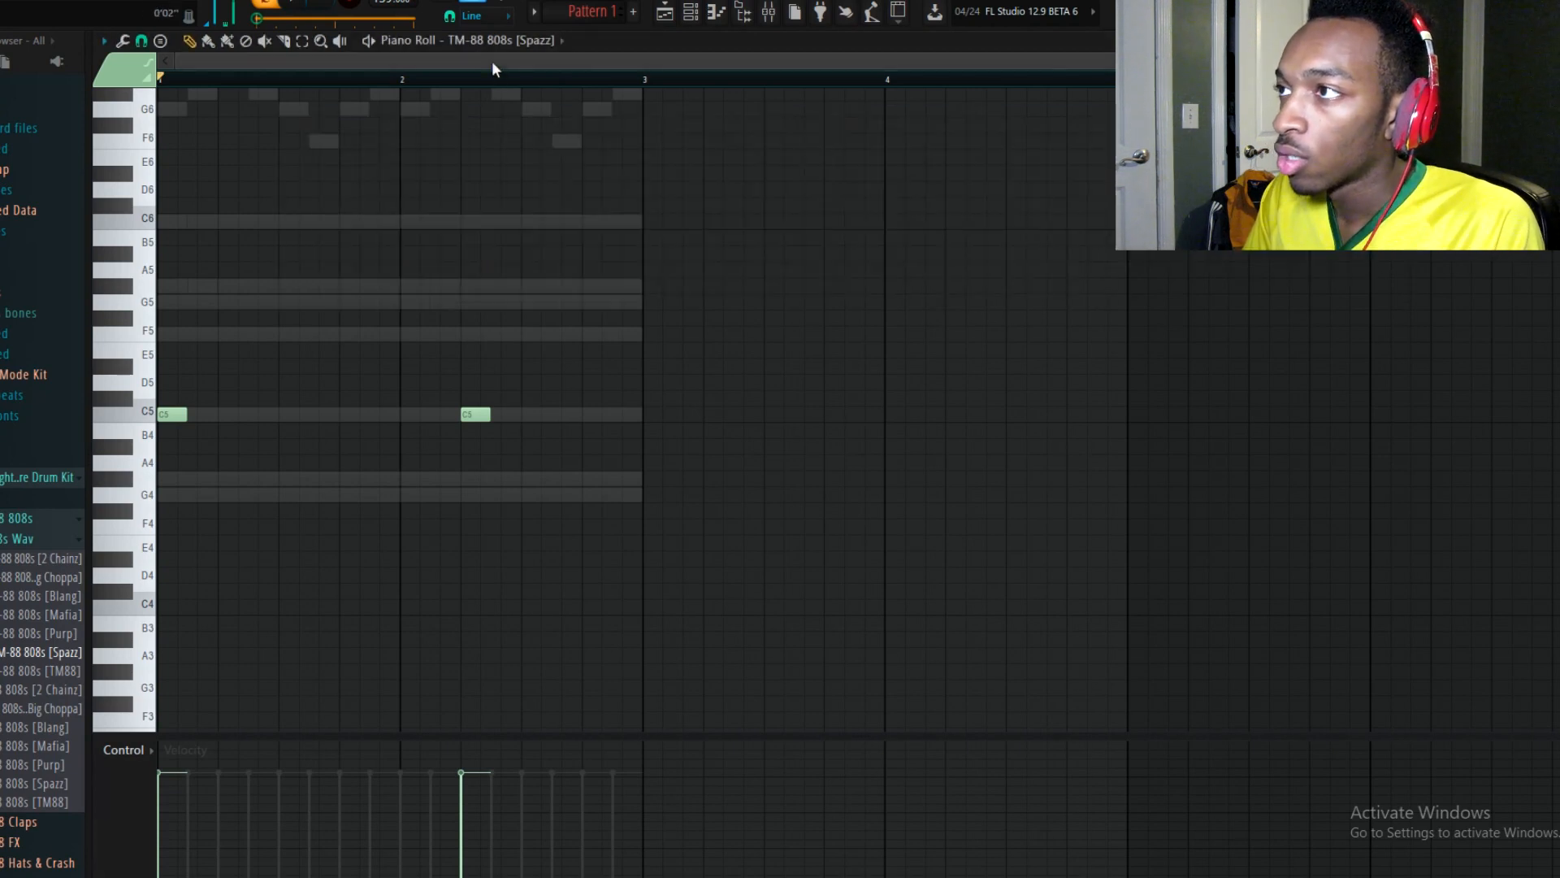
- Play the pattern to hear the two C5 808 notes against the melody
key("space")
key("F6")
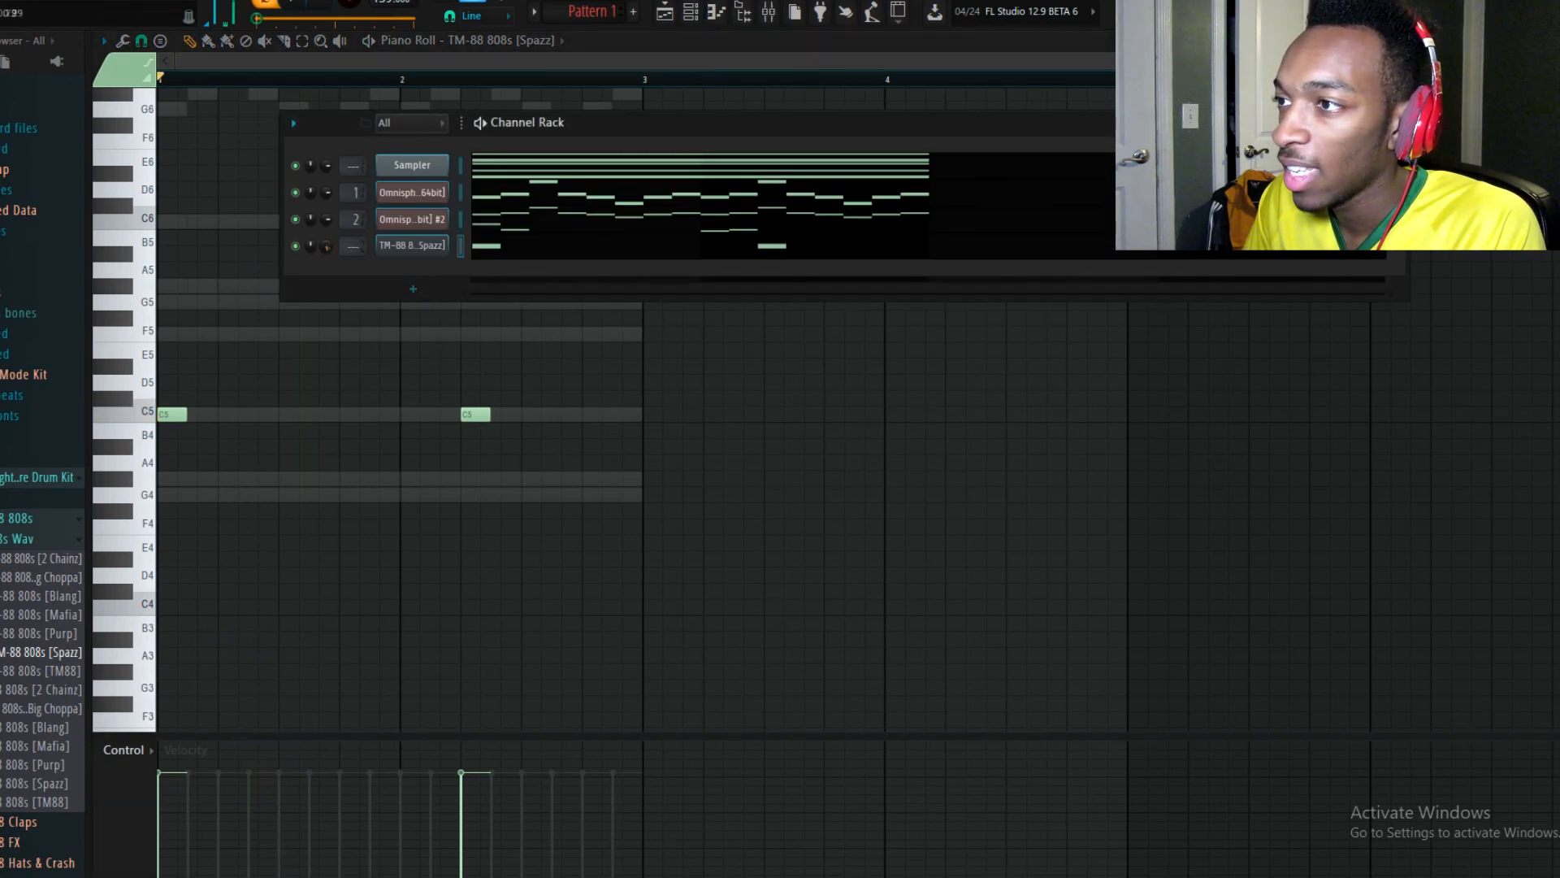
key("F6")
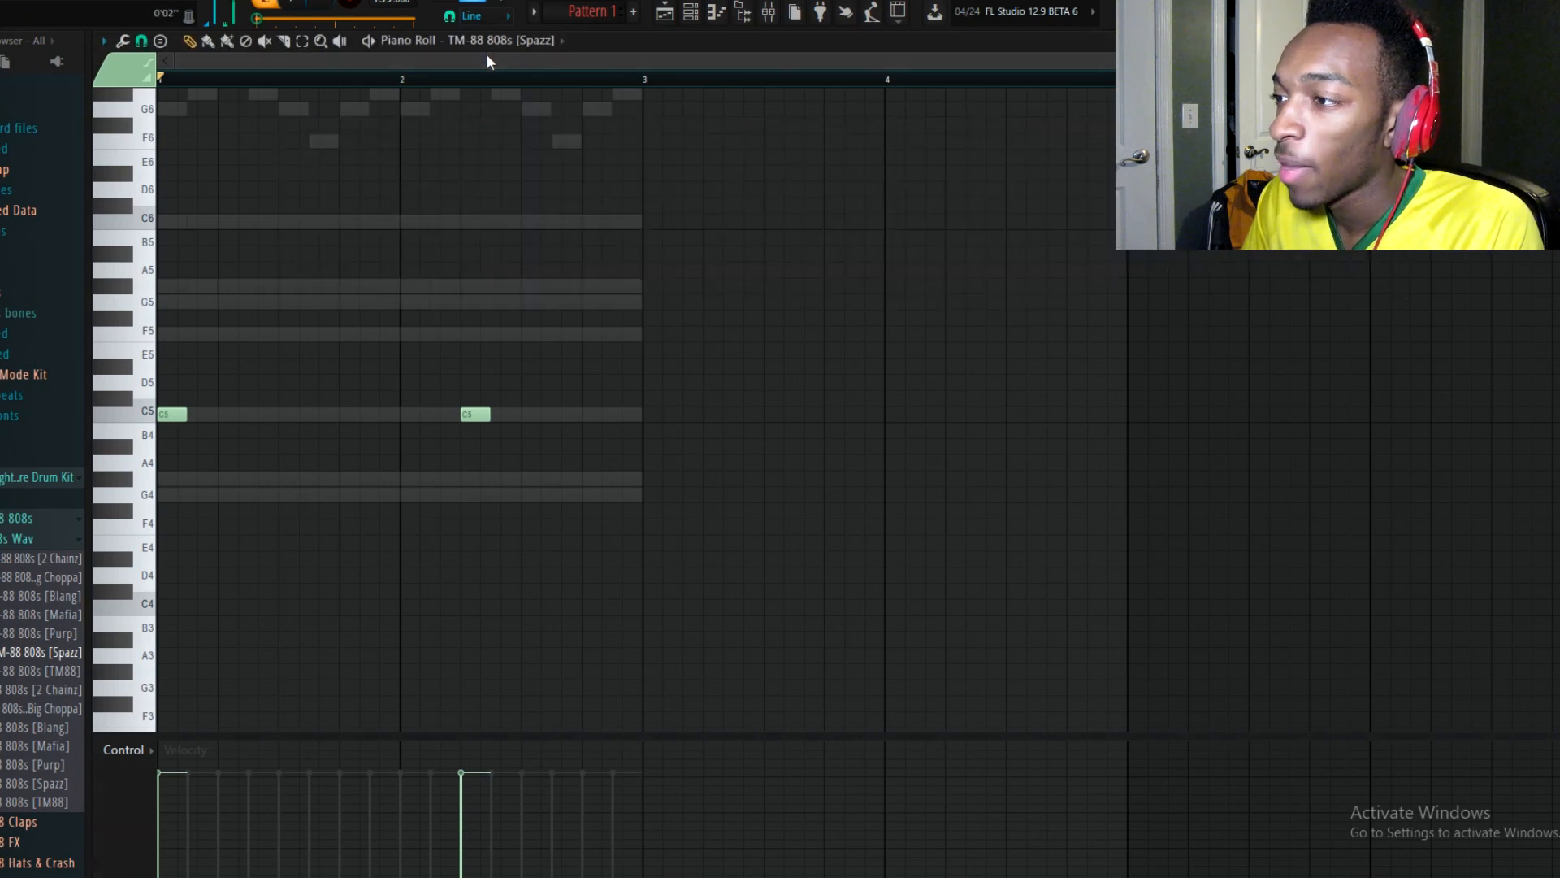
key("space")
key("space")
- Raise the velocity of both C5 808 notes to maximum and play the pattern
scroll(560, 471, "up", 2)
key("ctrl+a")
scroll(582, 812, "up", 5)
key("space")
left_click(594, 495, "ctrl")
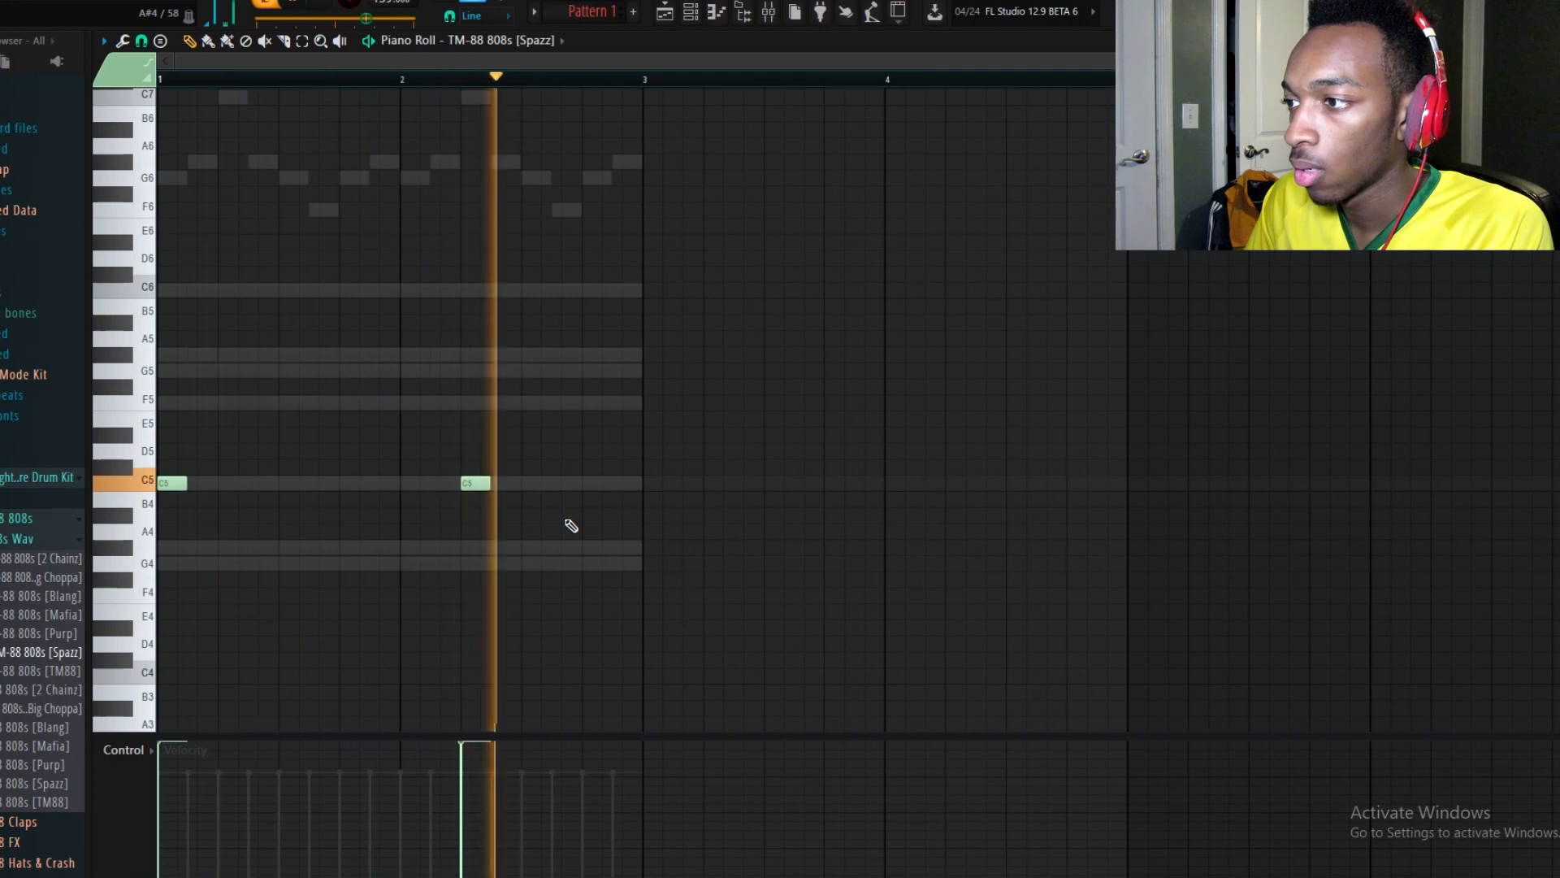
key("space")
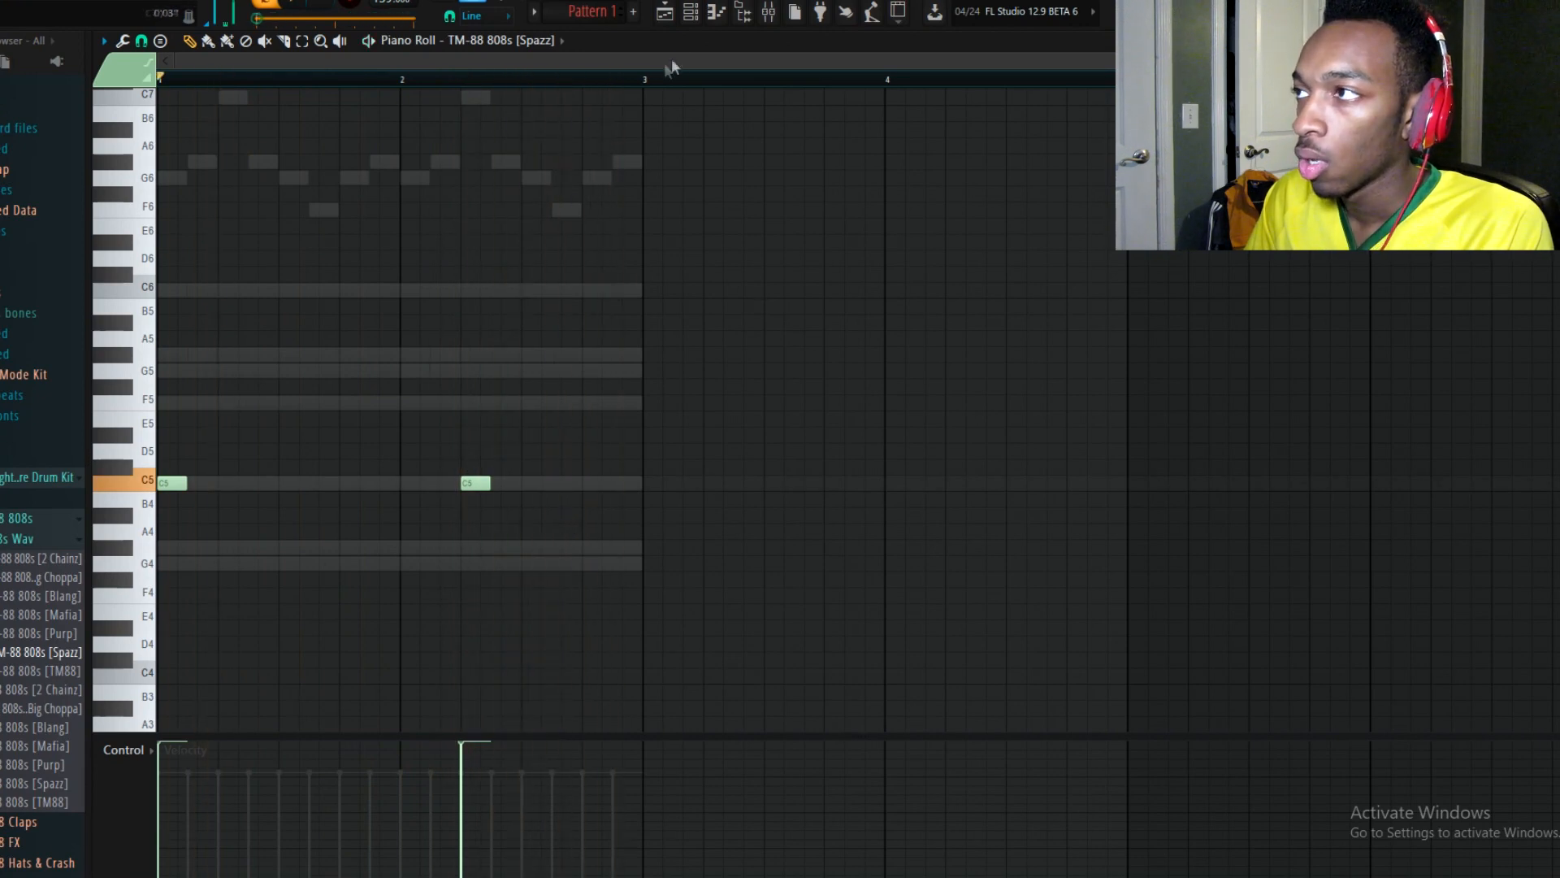
left_click_drag(571, 540, 159, 350)
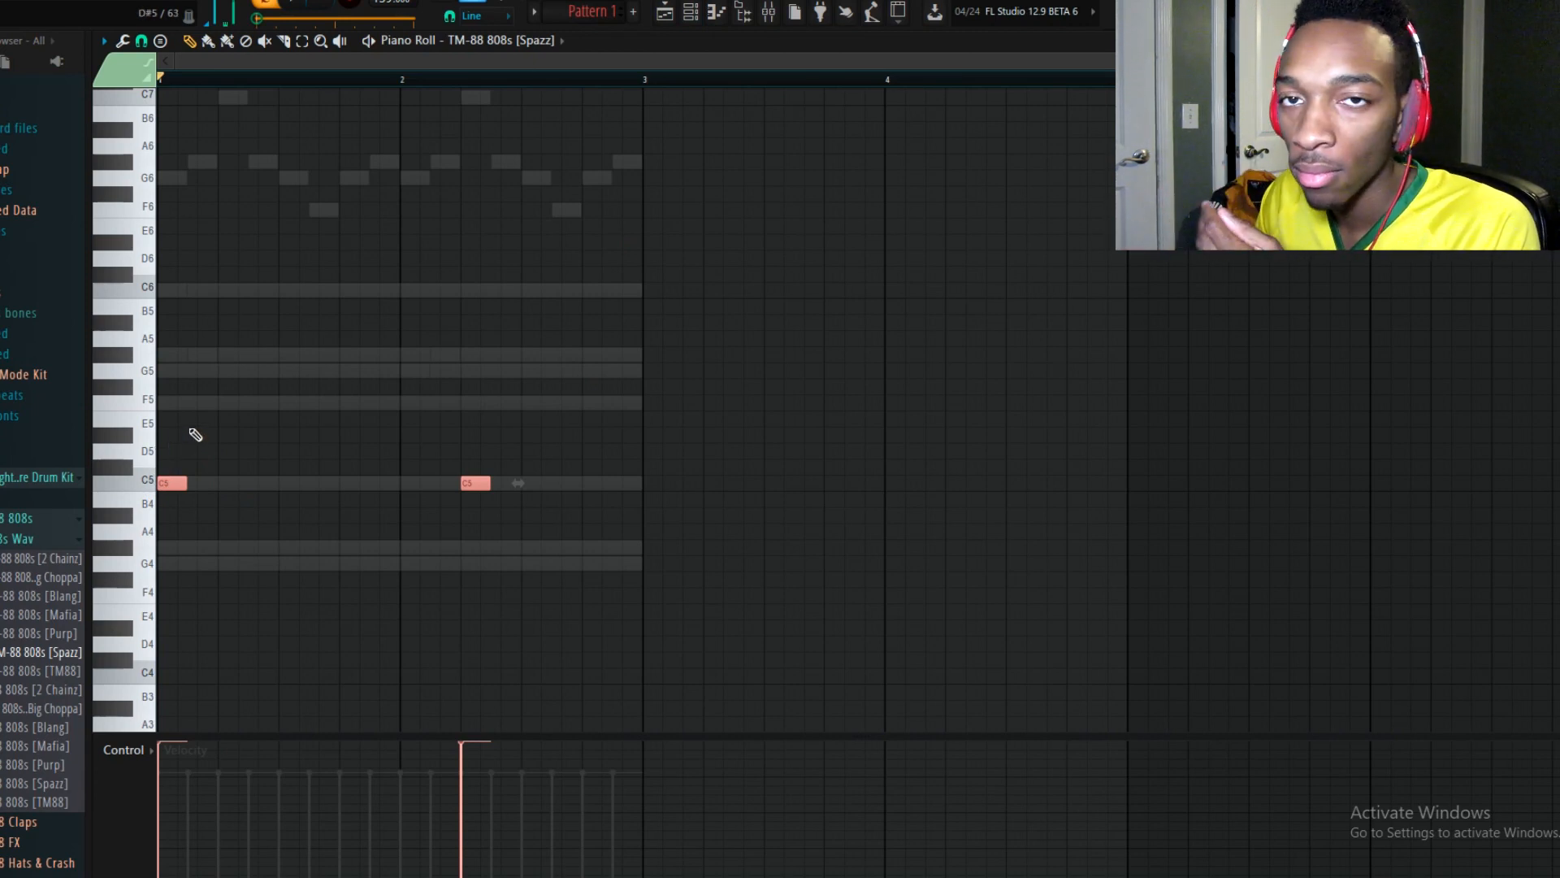
- Duplicate all notes of the Omnisphere [64bit] and Omnisphere [64bit] #2 channels into bars 3 and 4
left_click(691, 11)
left_click(517, 203)
key("ctrl+a")
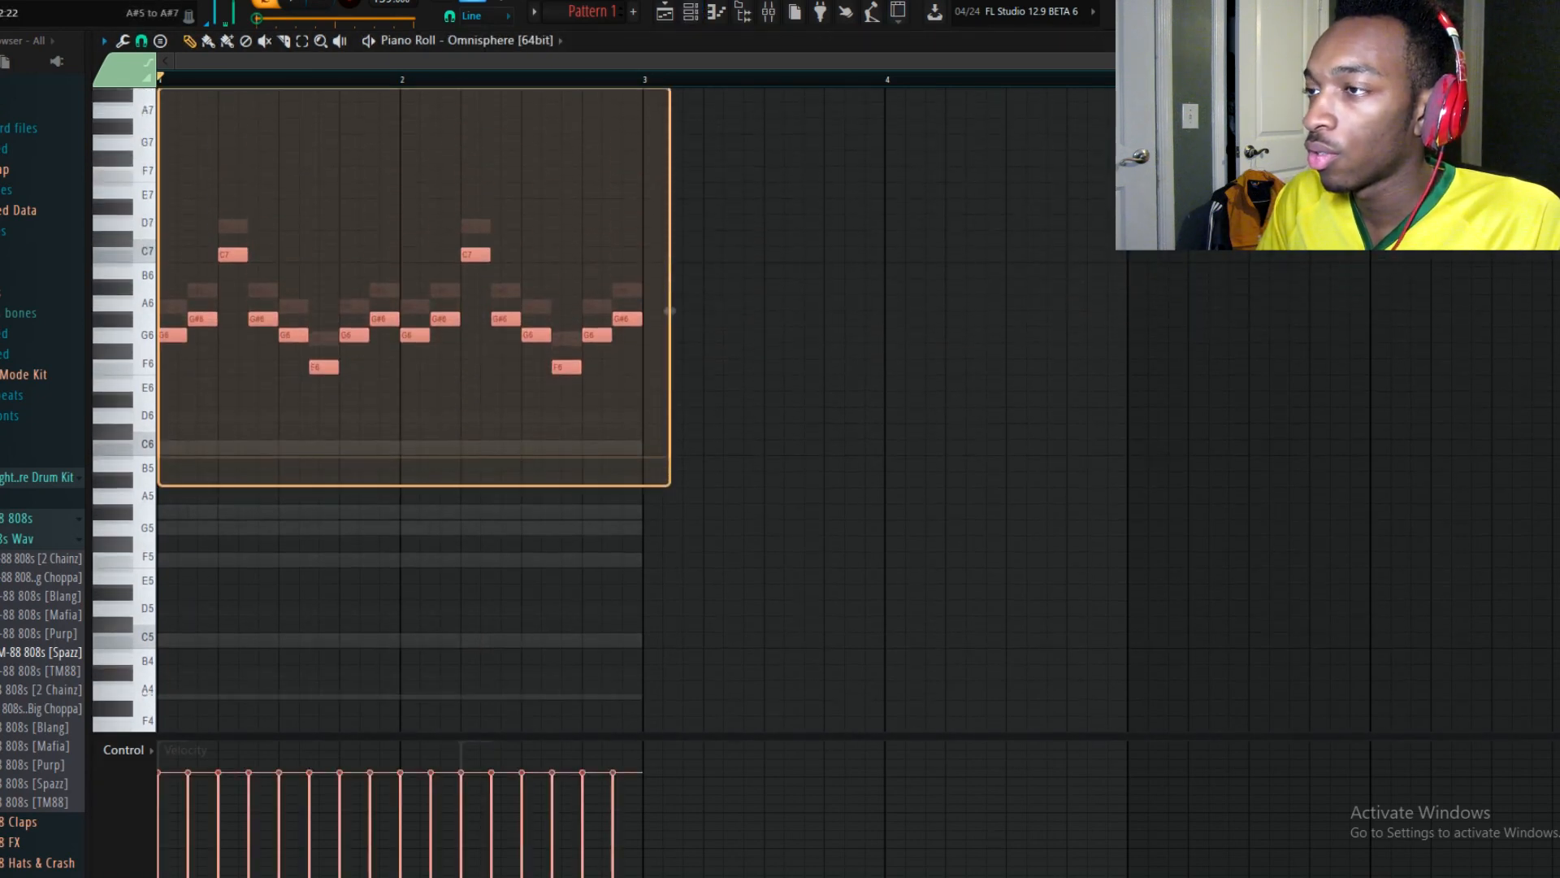
key("ctrl+b")
left_click(663, 18)
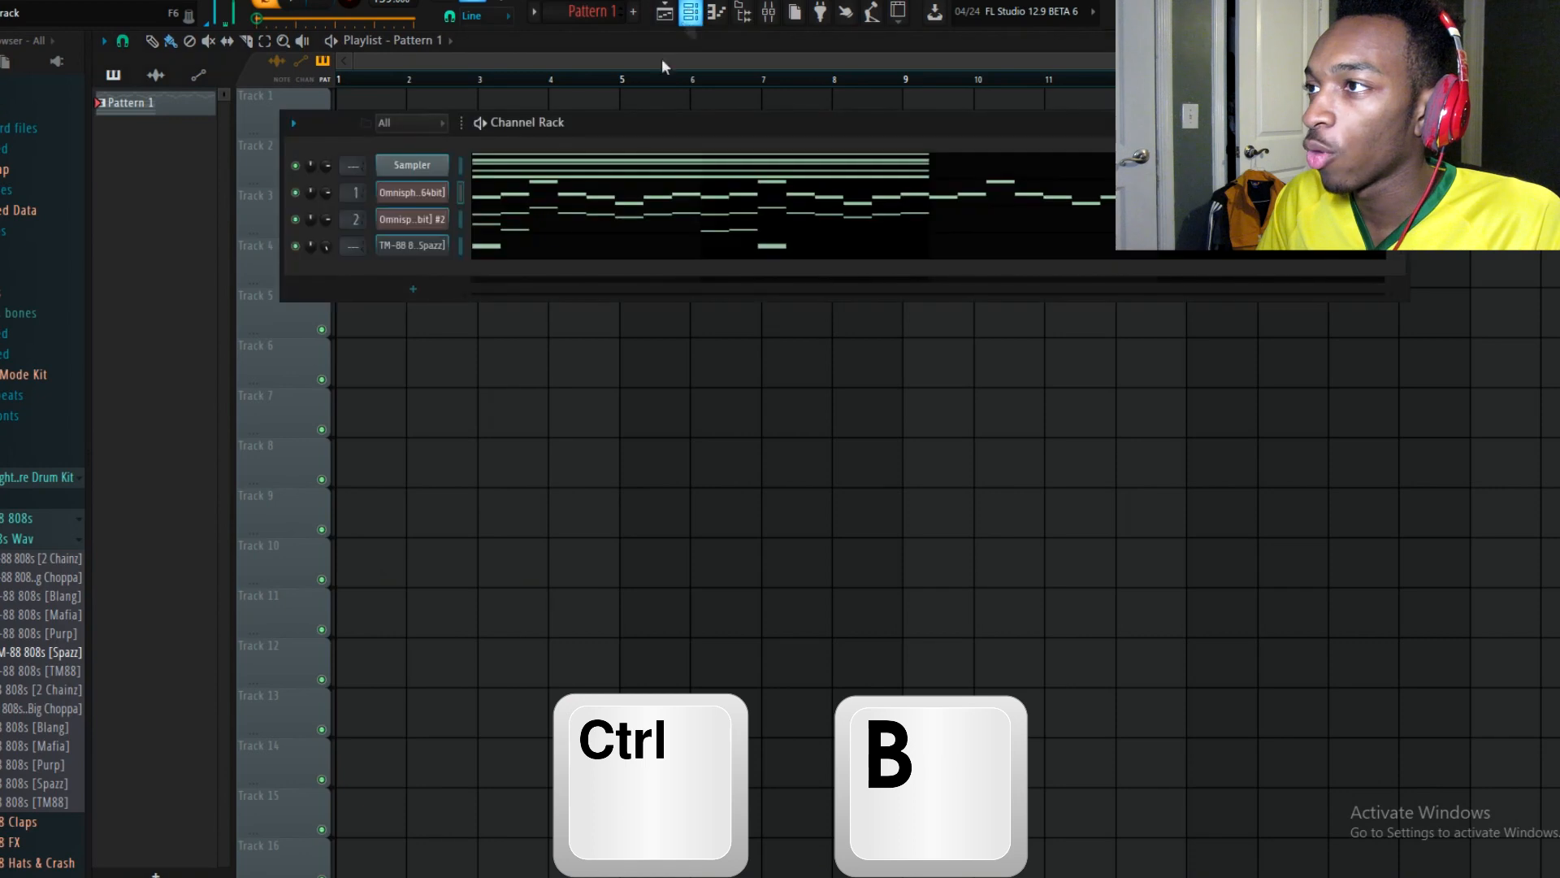
left_click(518, 231)
key("ctrl+a")
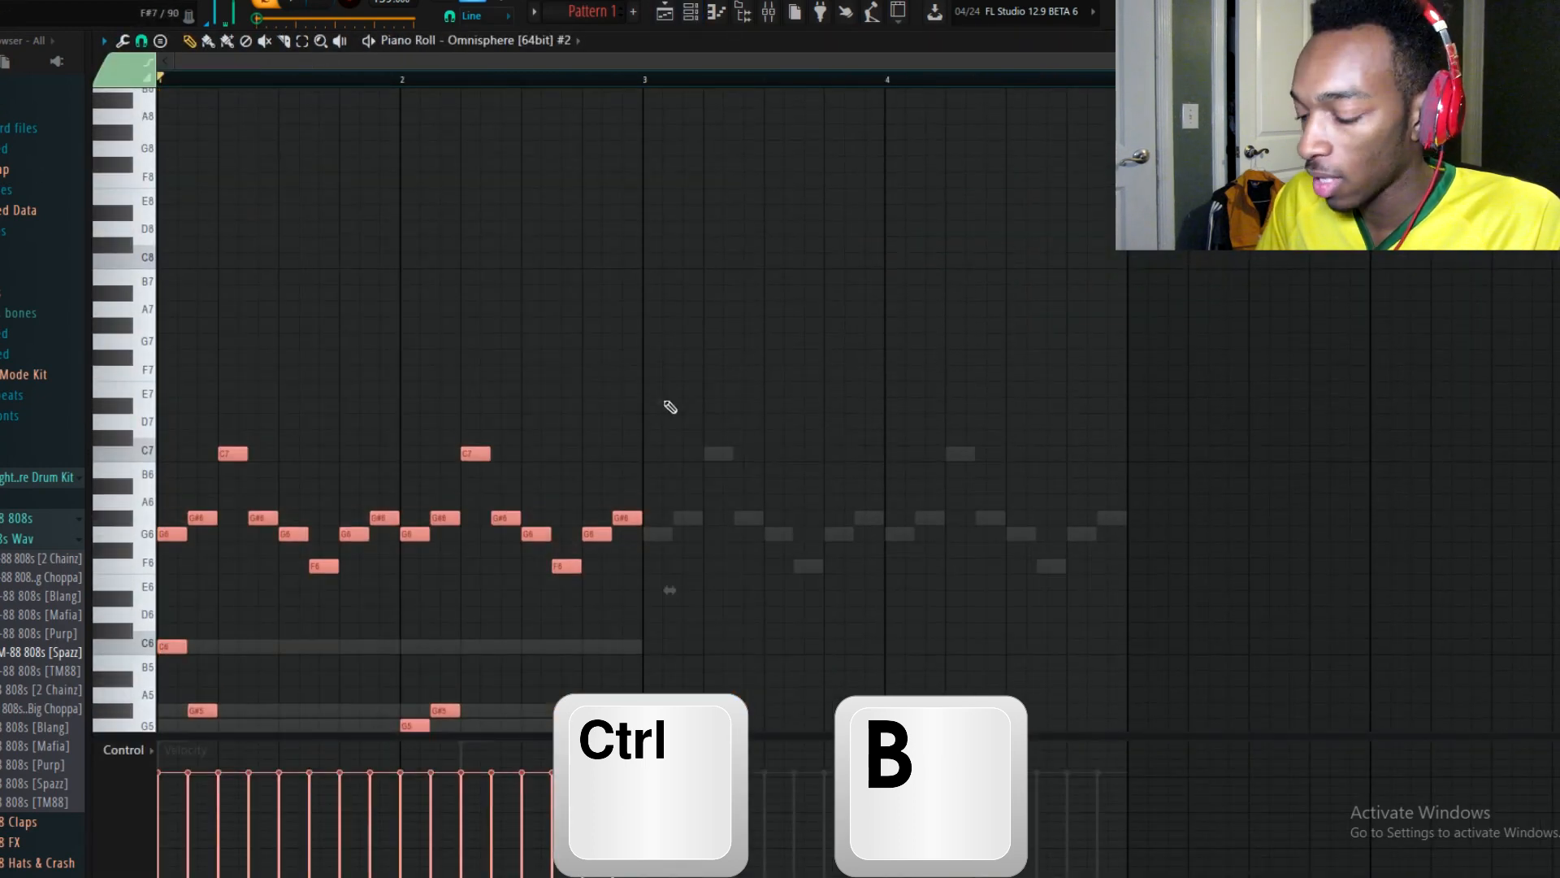
key("ctrl+b")
- Return to the TM-88 808s [Spazz] piano roll, transpose both 808 notes down to G#4 and play the pattern
left_click(691, 11)
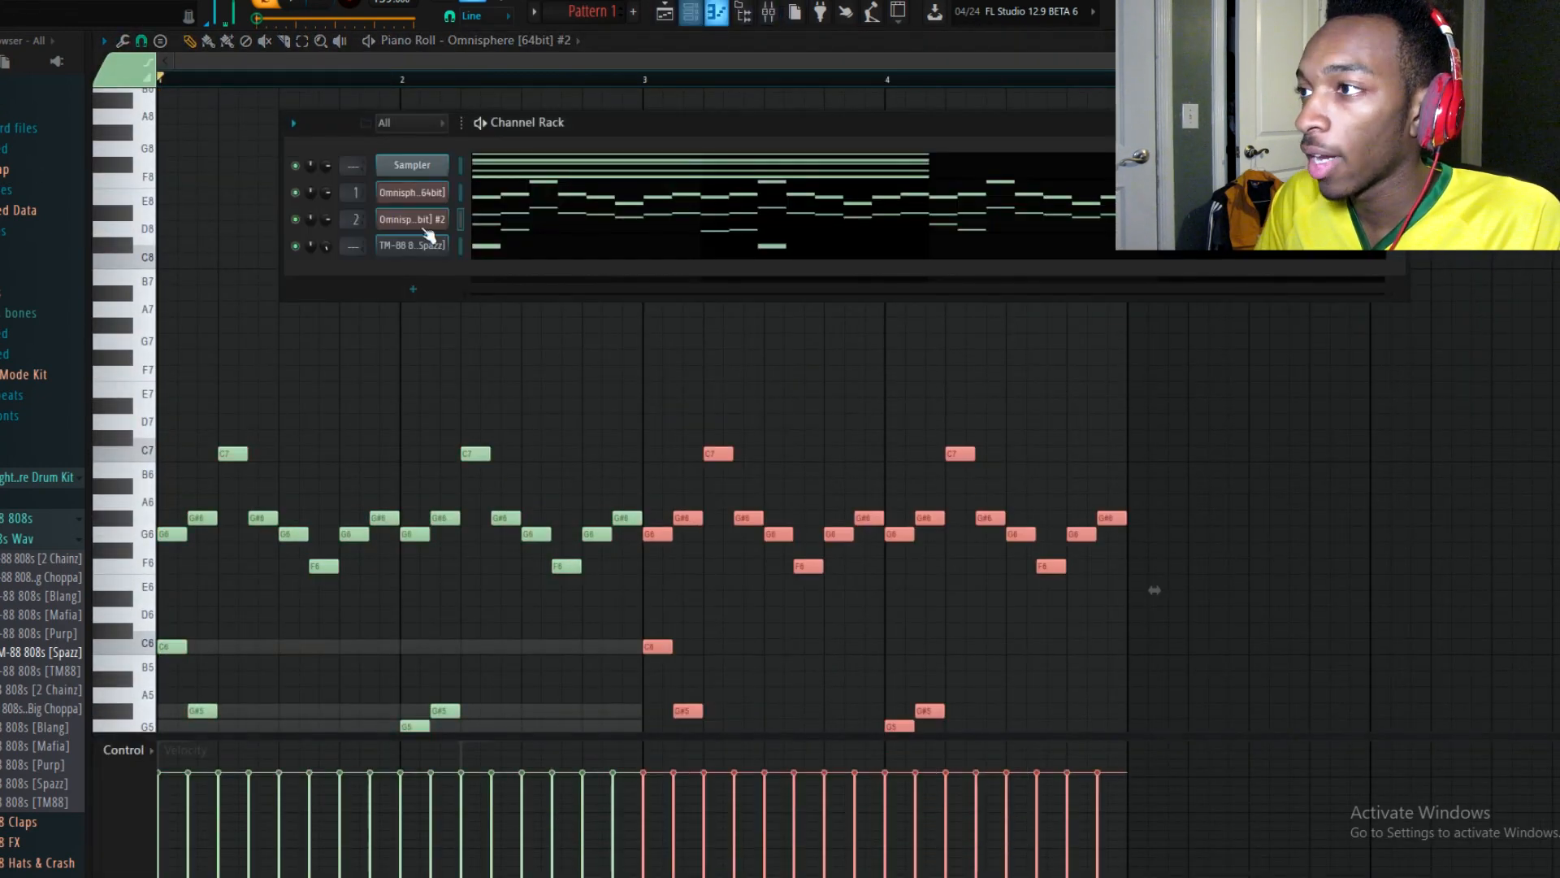
left_click(492, 258)
scroll(463, 234, "down", 5)
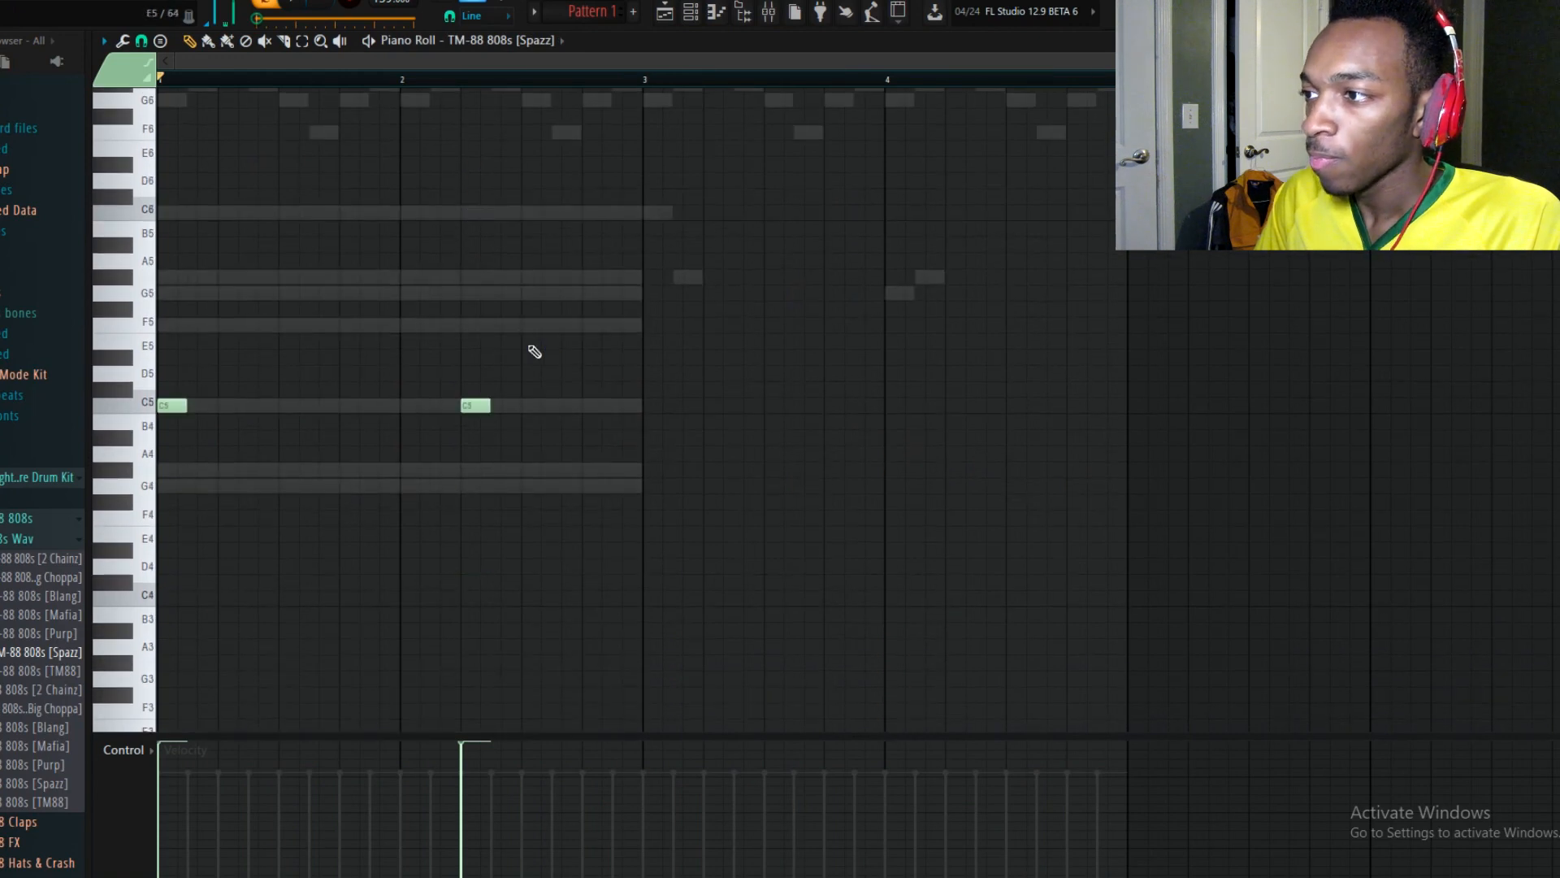
scroll(533, 349, "up", 3)
left_click_drag(593, 566, 161, 293)
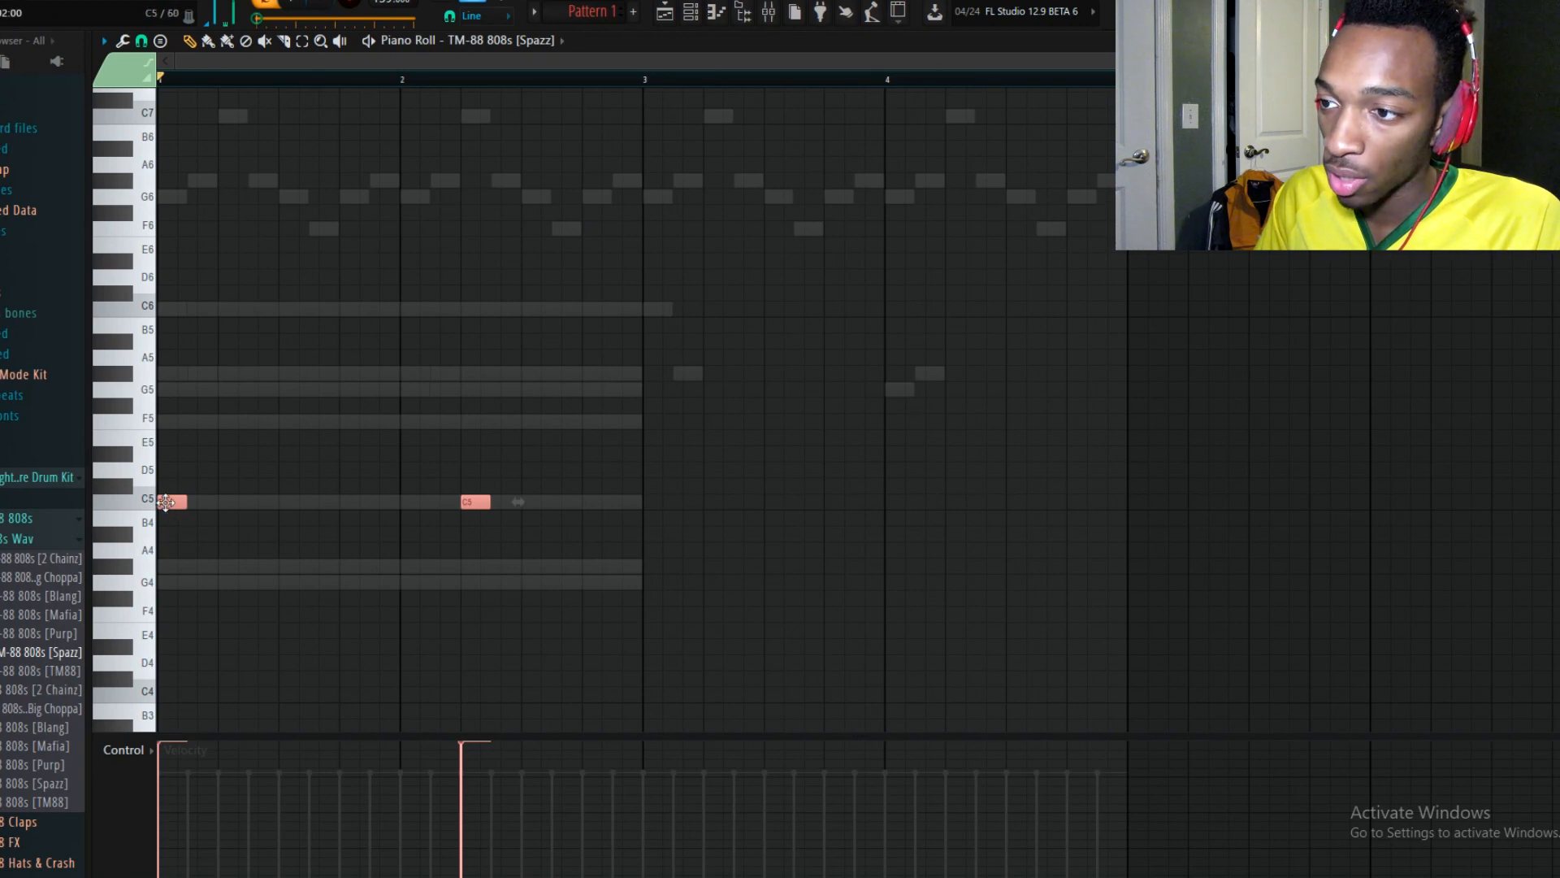
key("space")
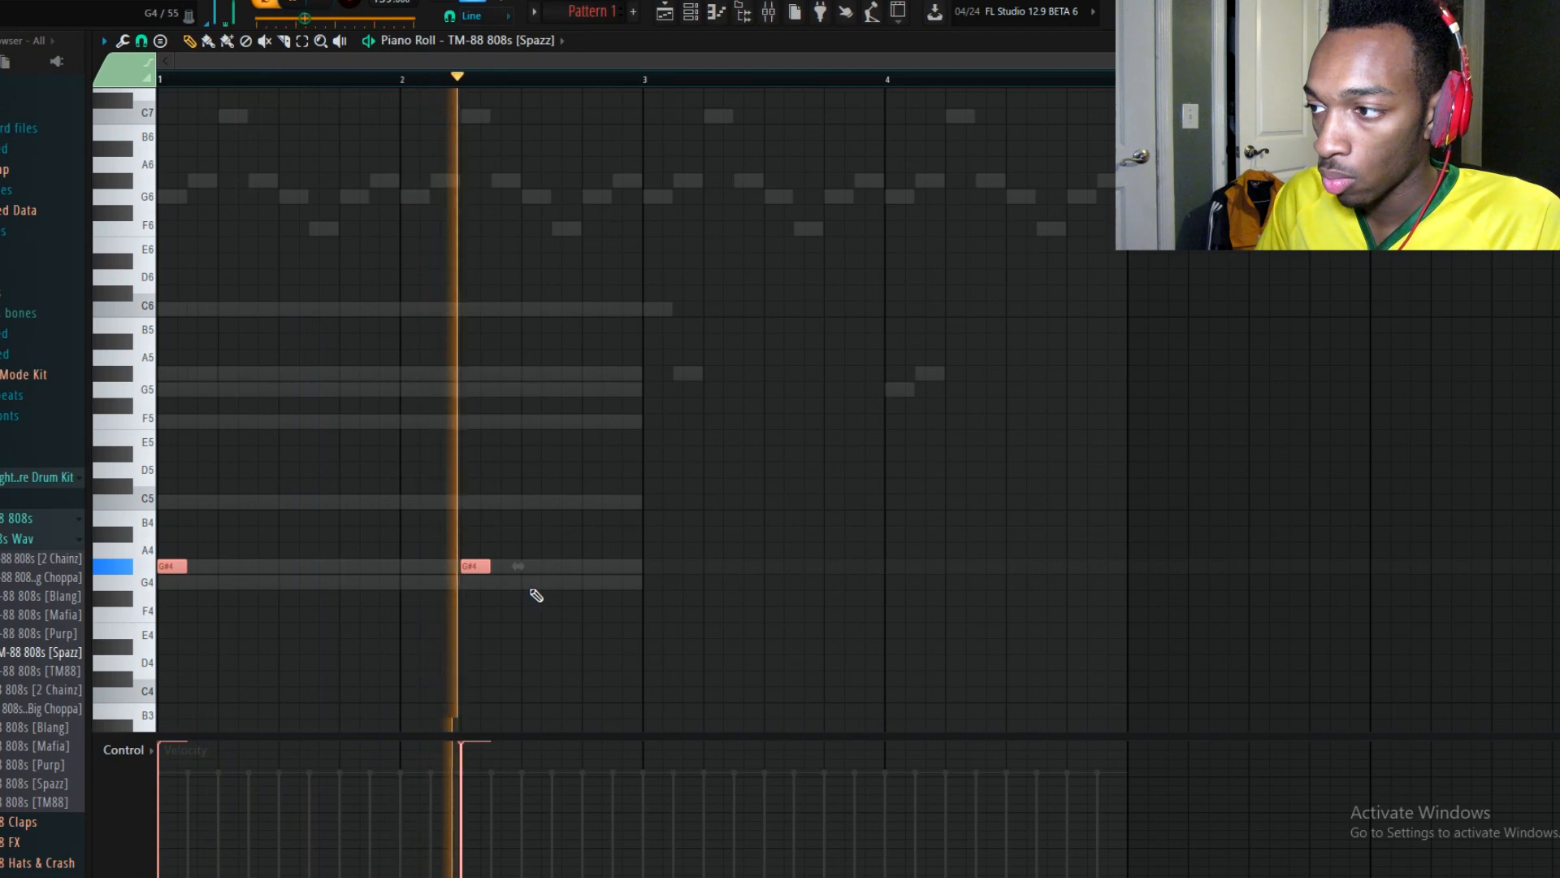
key("space")
- Copy the two G#4 808 notes to the matching positions in bars 3 and 4 and play the pattern
key("space")
key("ctrl+space")
left_click_drag(667, 686, 47, 507)
left_click_drag(169, 569, 652, 565)
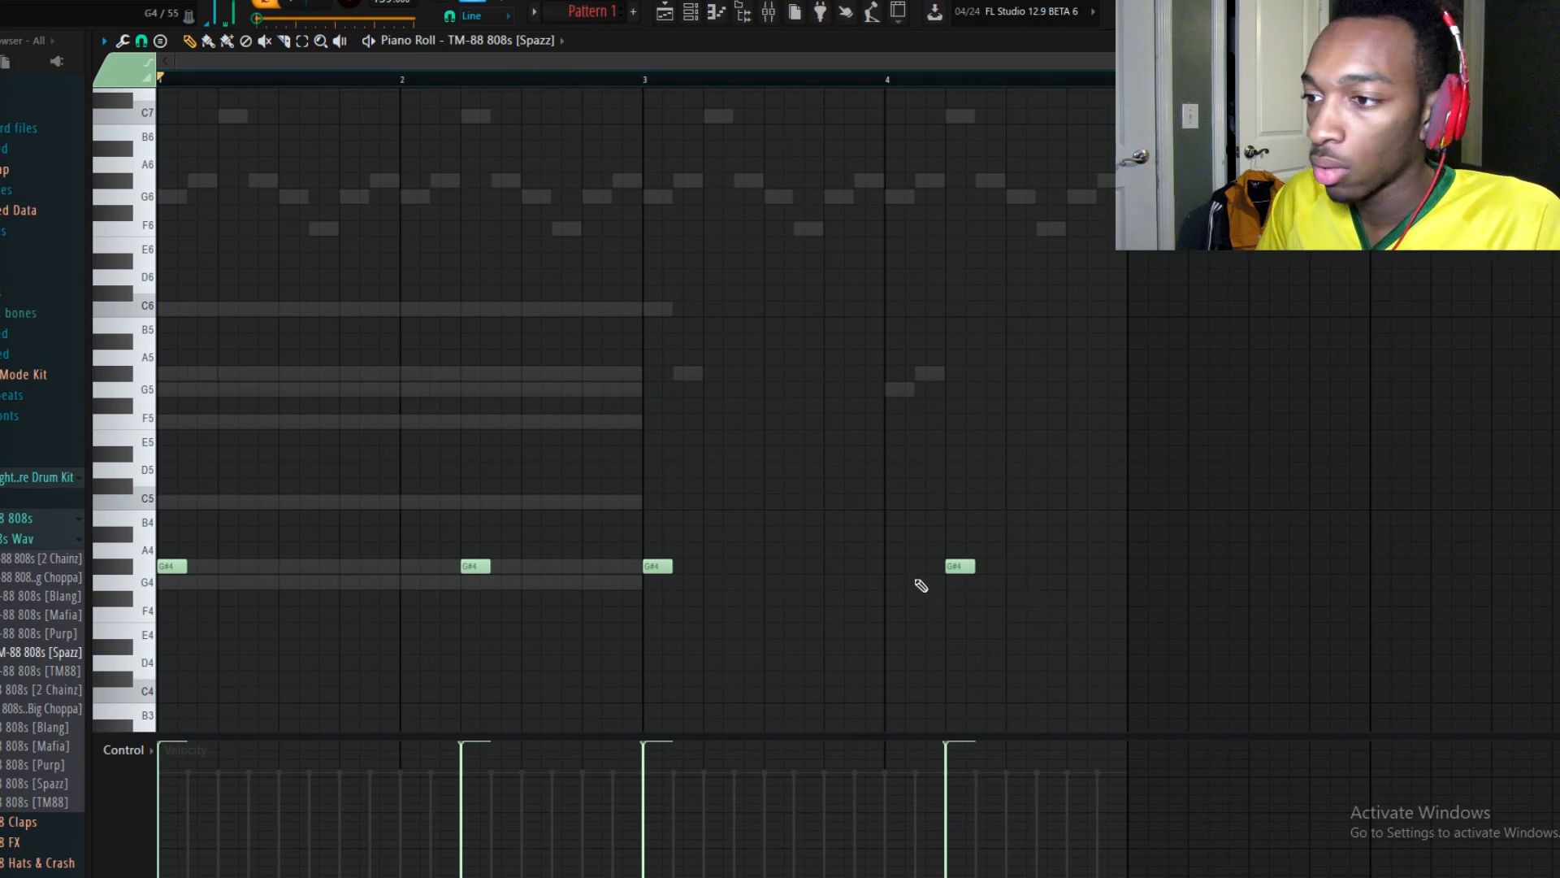
key("space")
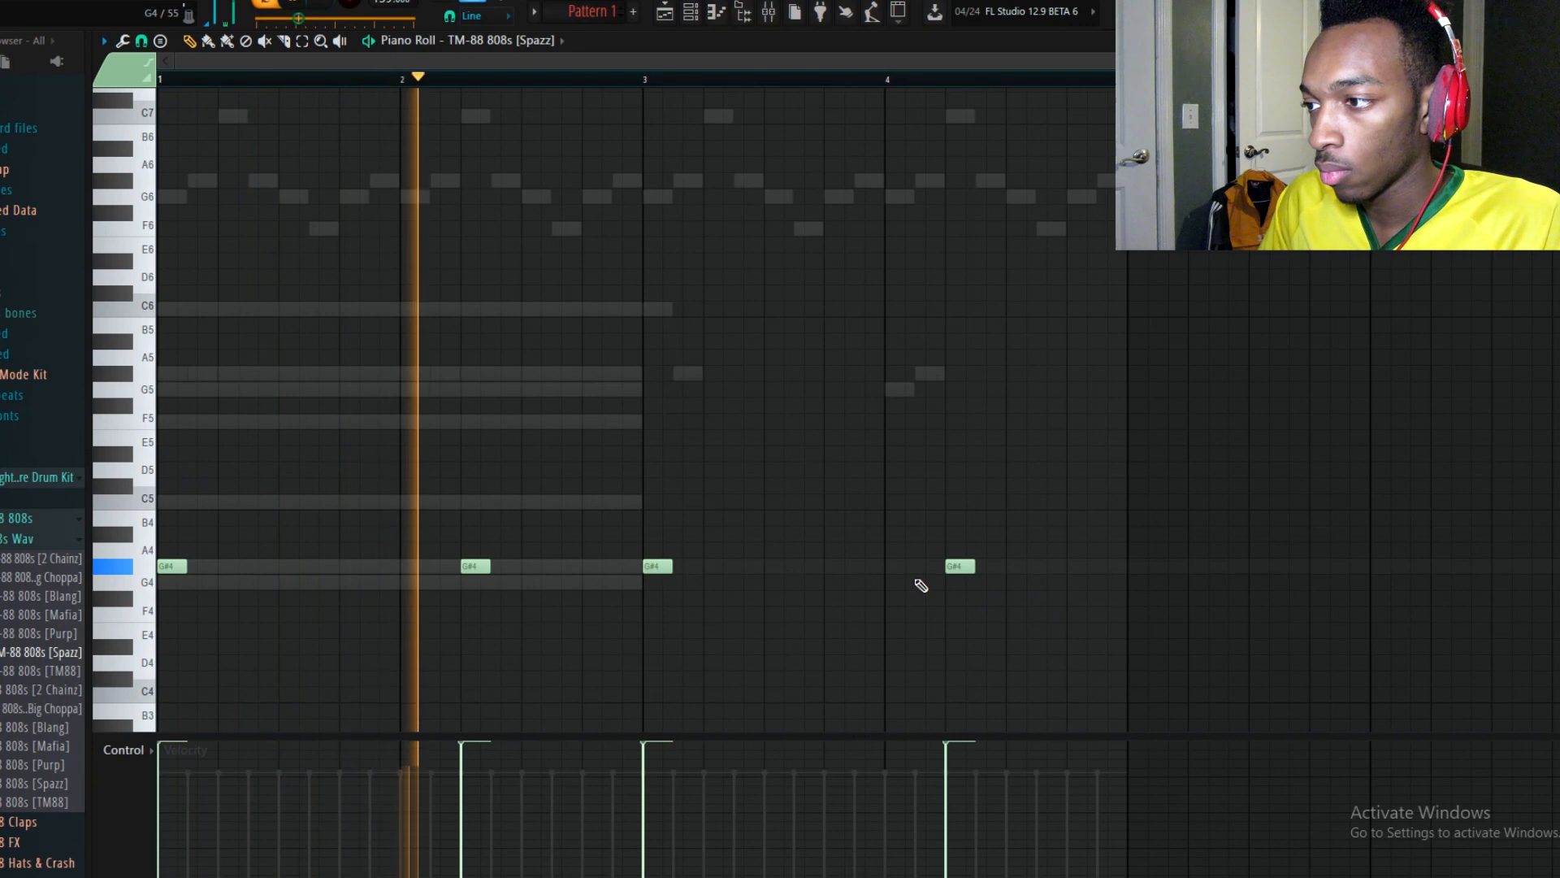
key("space")
- Try all four 808 notes at F5 with the pattern playing, and move them back to G#4
key("ctrl+a")
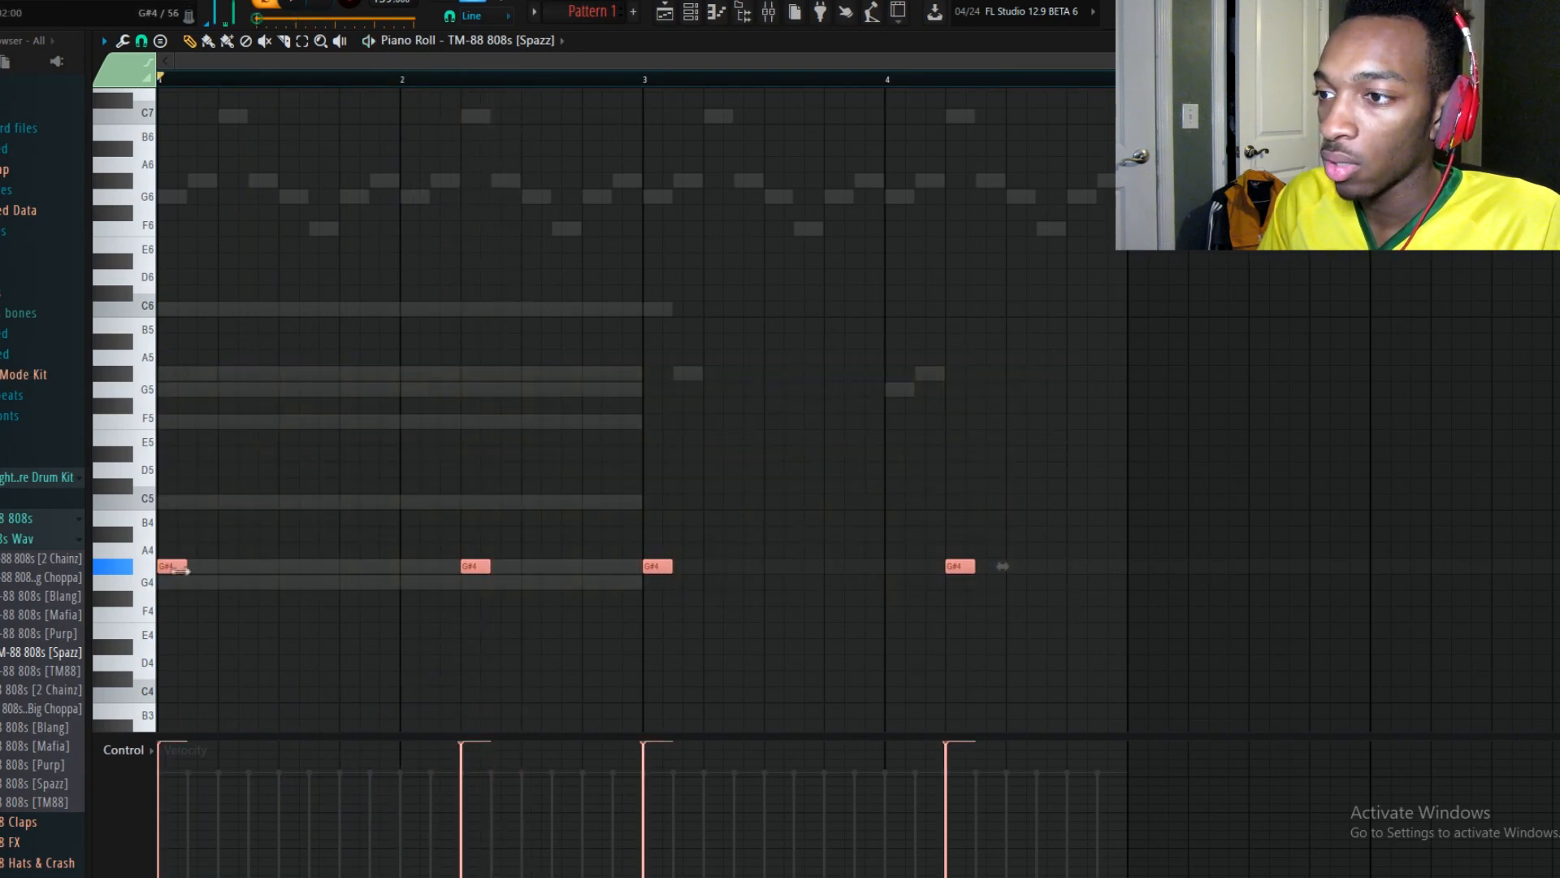
left_click_drag(167, 566, 139, 414)
key("space")
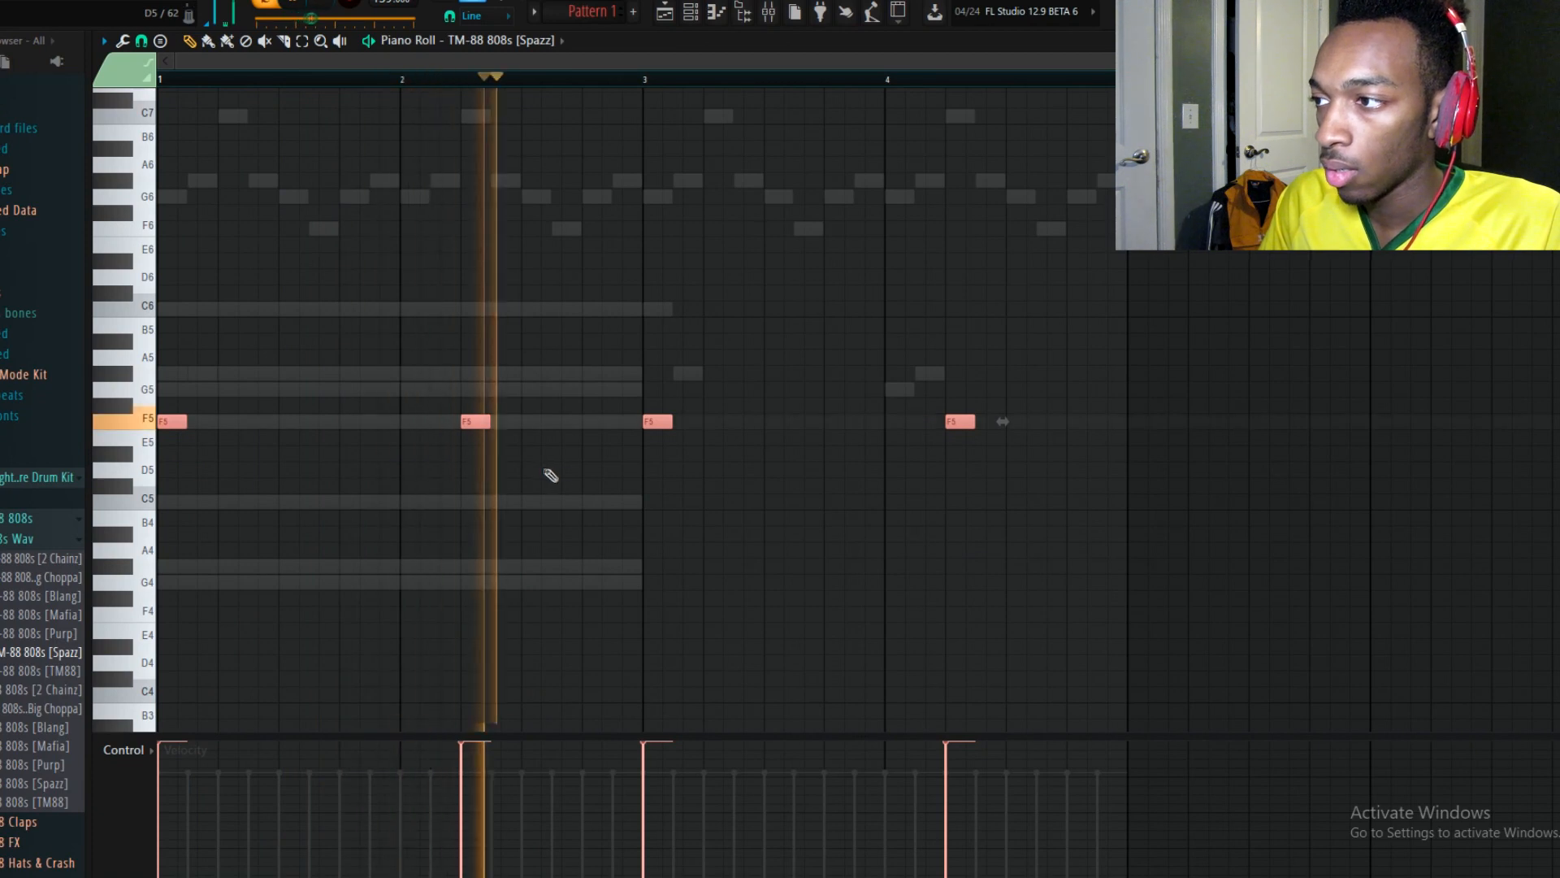
key("space")
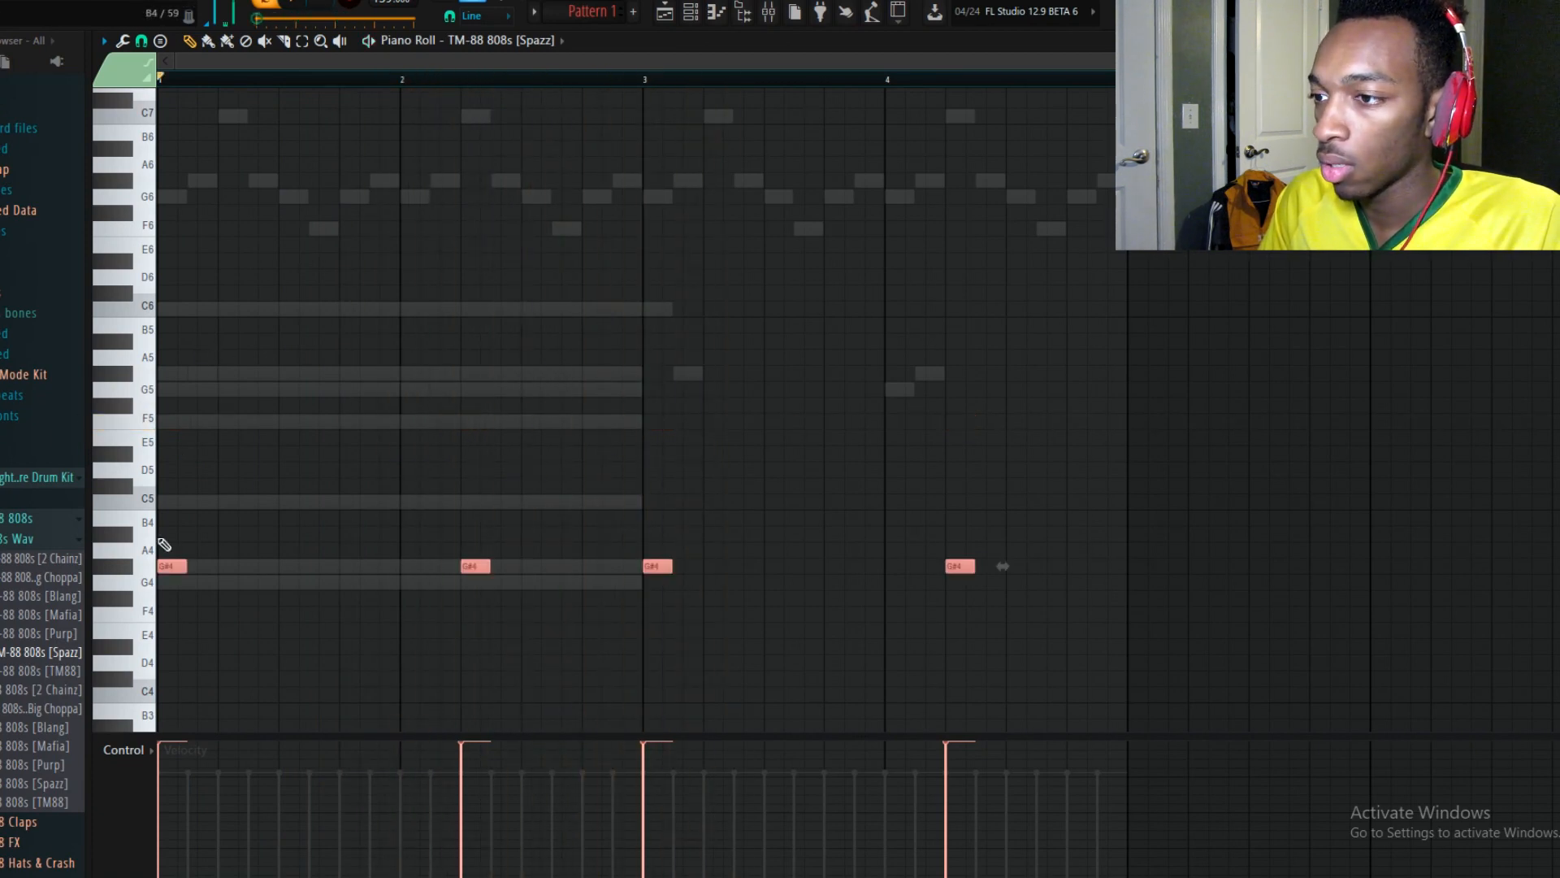
- Raise all four 808 notes to F5 and on to G5, playing the pattern to compare the pitches
left_click_drag(165, 564, 168, 421)
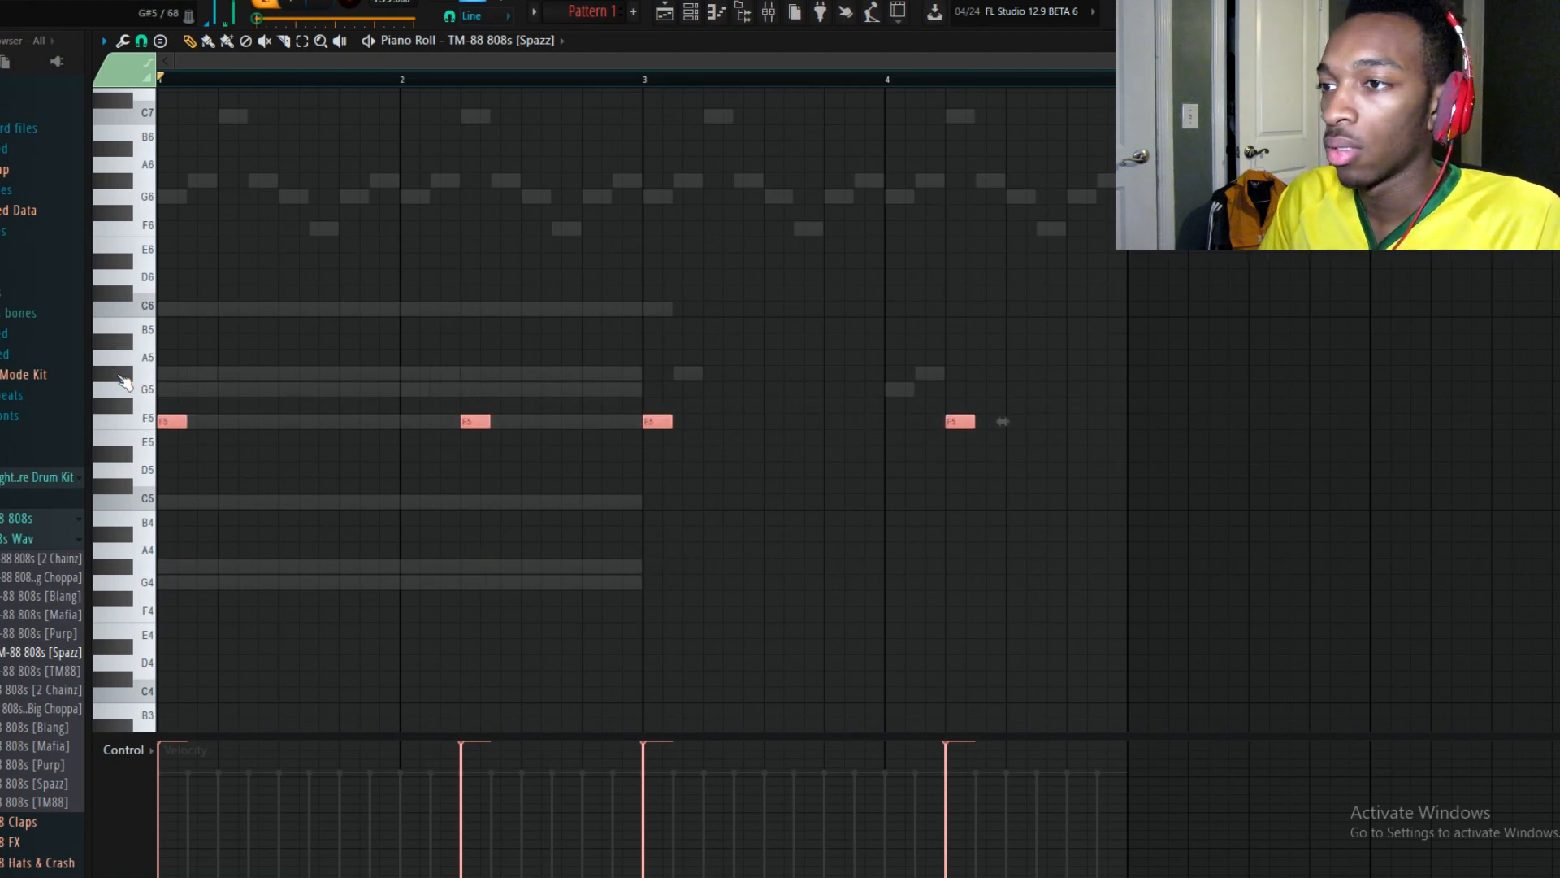
key("space")
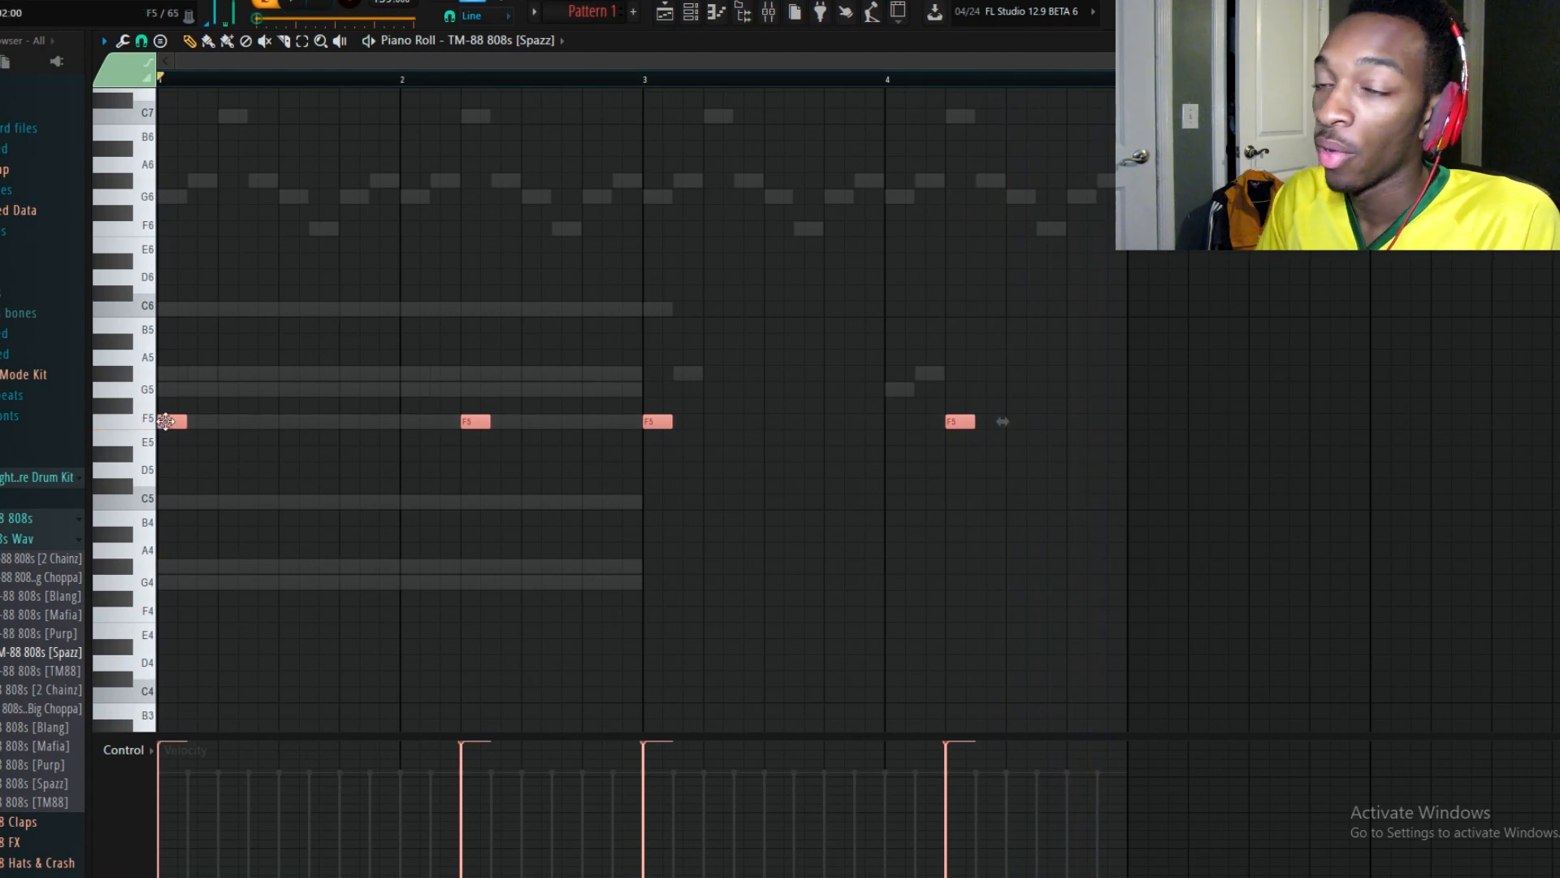
left_click_drag(166, 421, 166, 390)
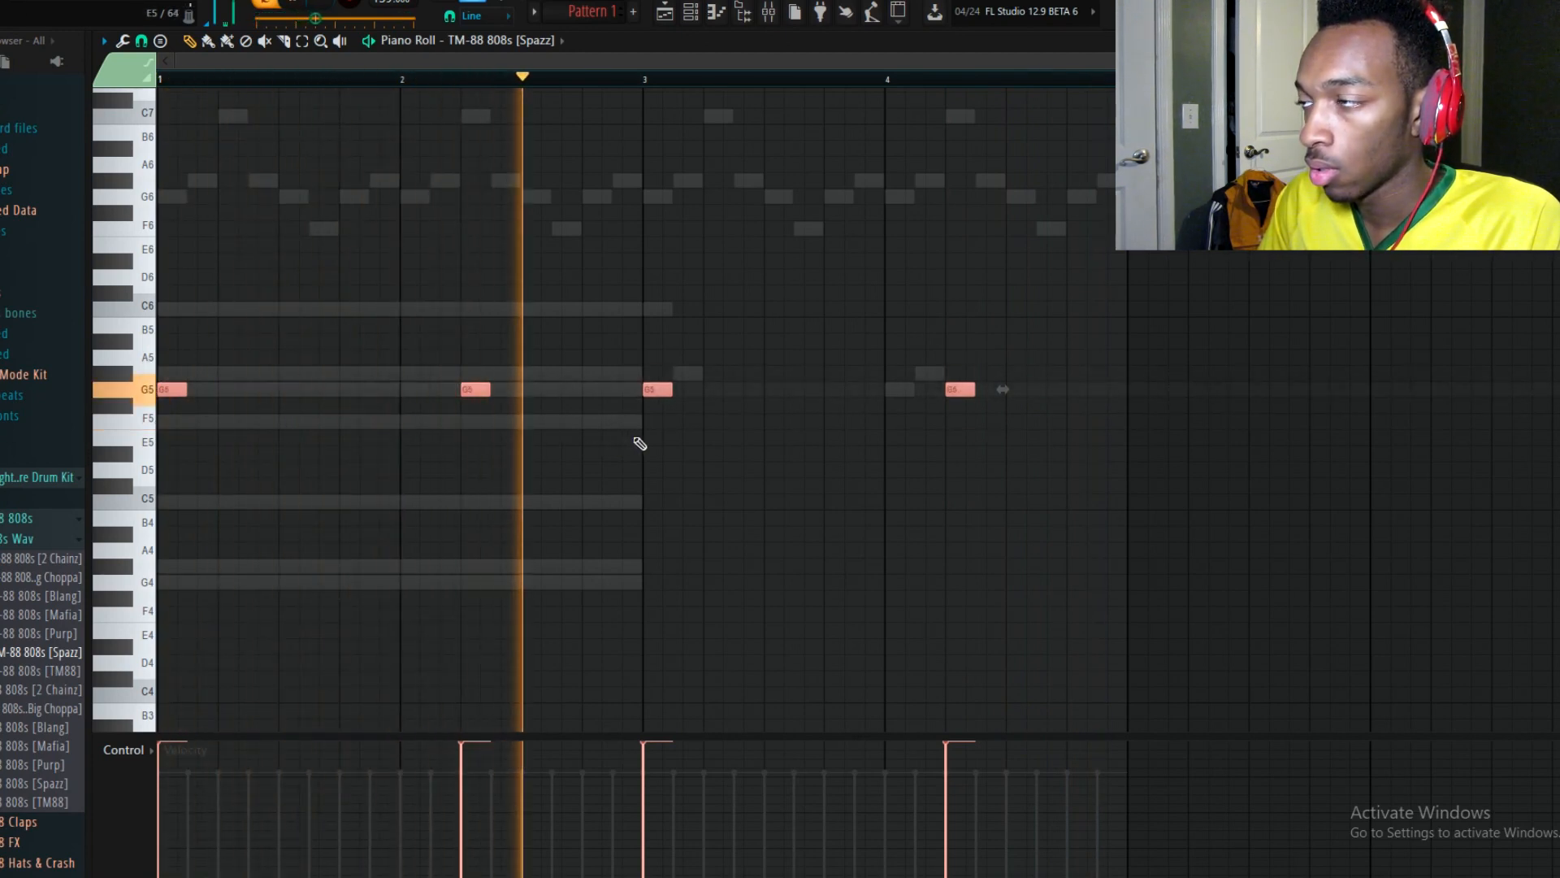
key("space")
- Lower the two 808 notes in bars 3 and 4 to F5 and play the pattern
left_click_drag(1144, 463, 659, 363)
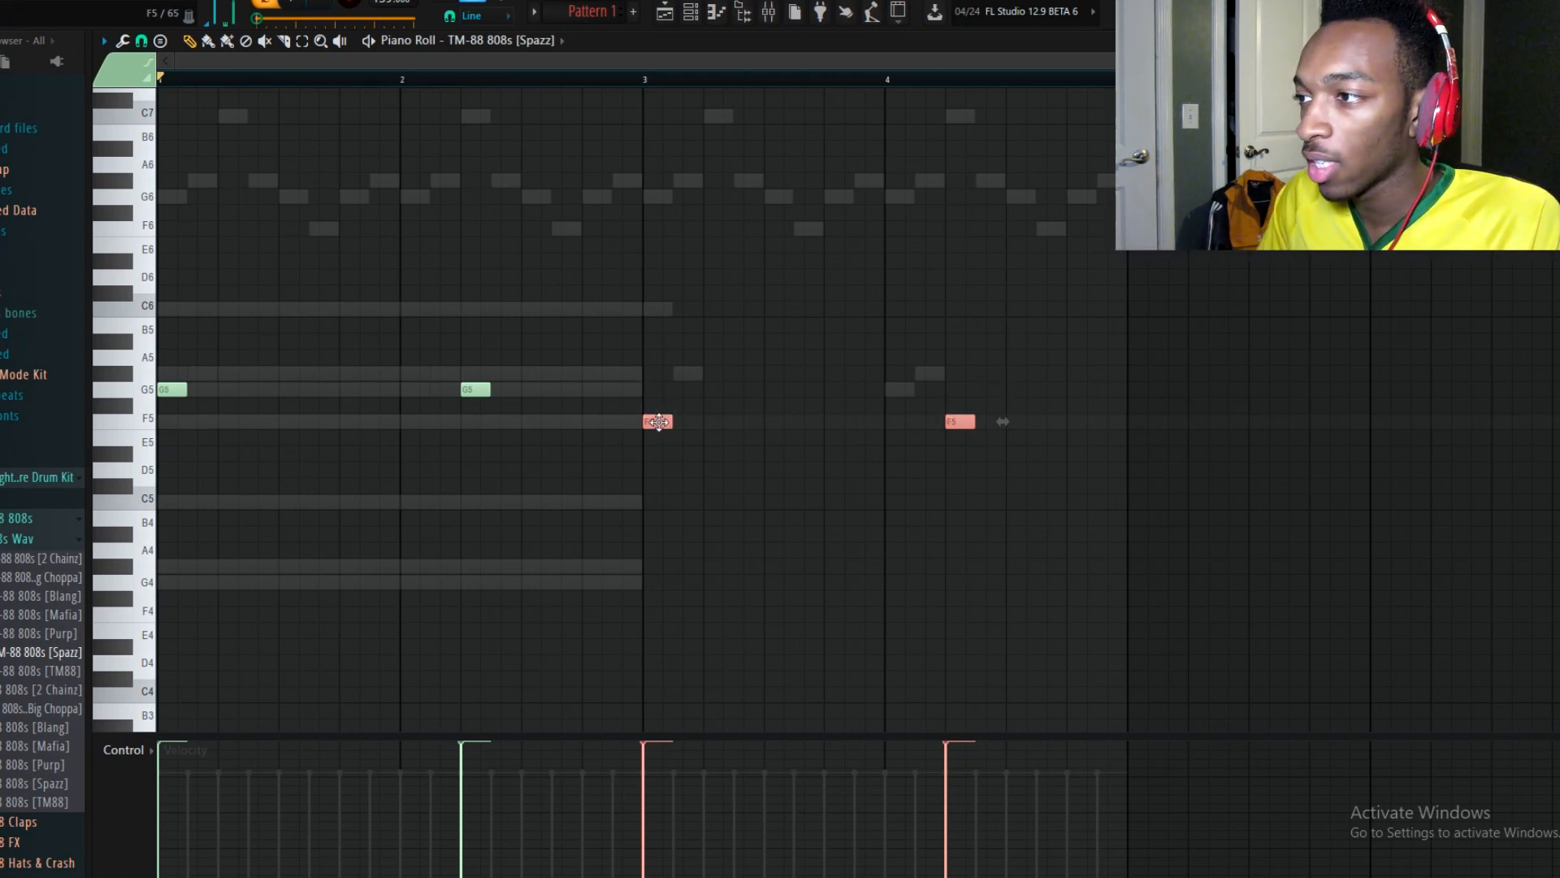
key("space")
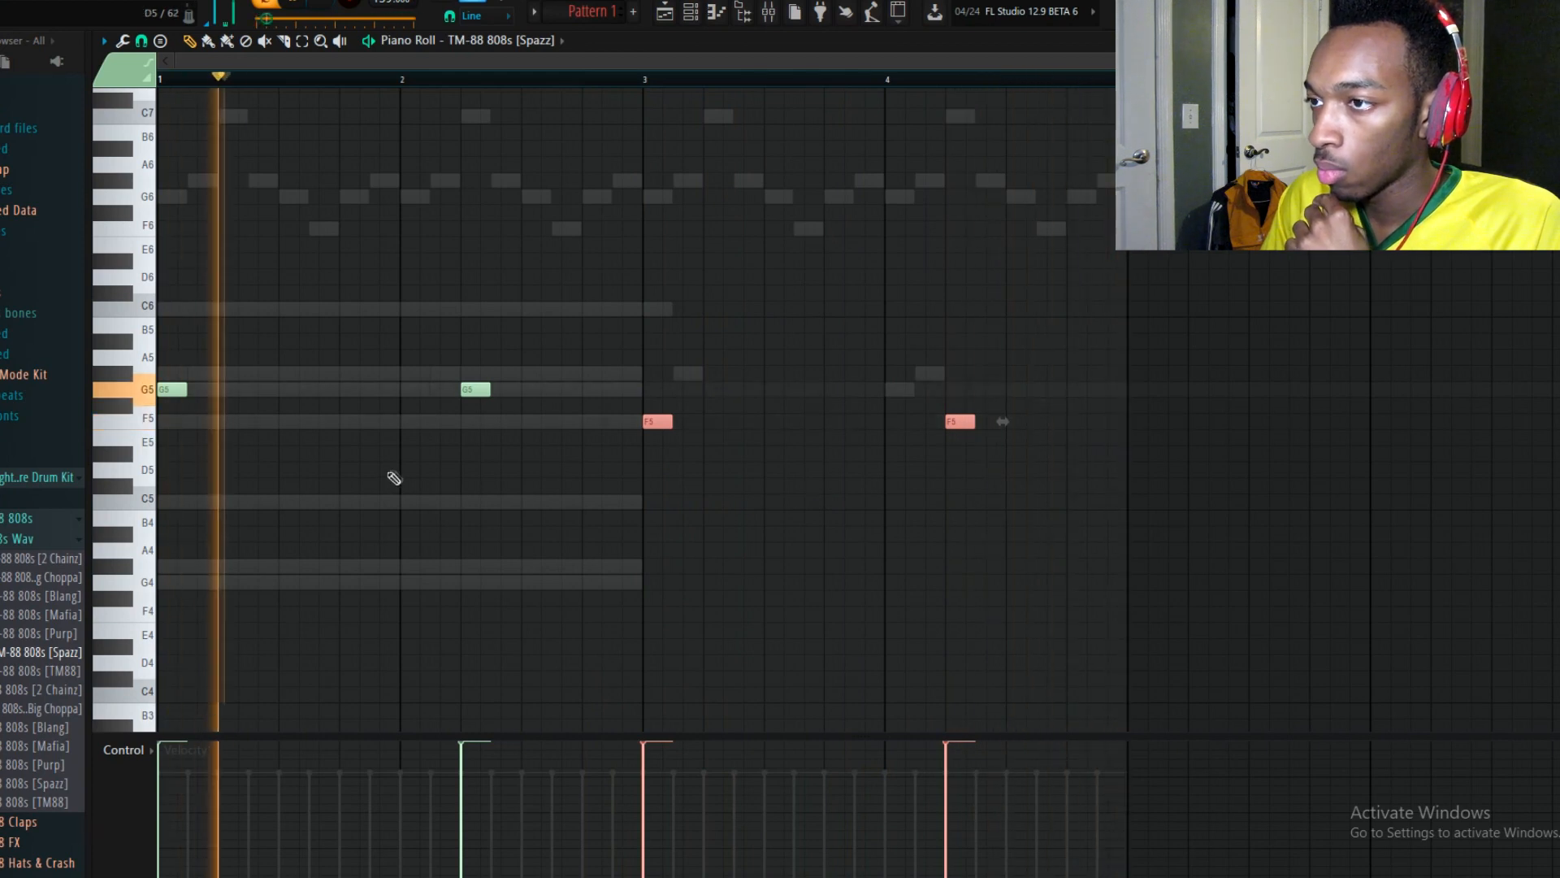
key("space")
- Lower the velocity of all four 808 notes to about 77% and play the pattern
key("ctrl+a")
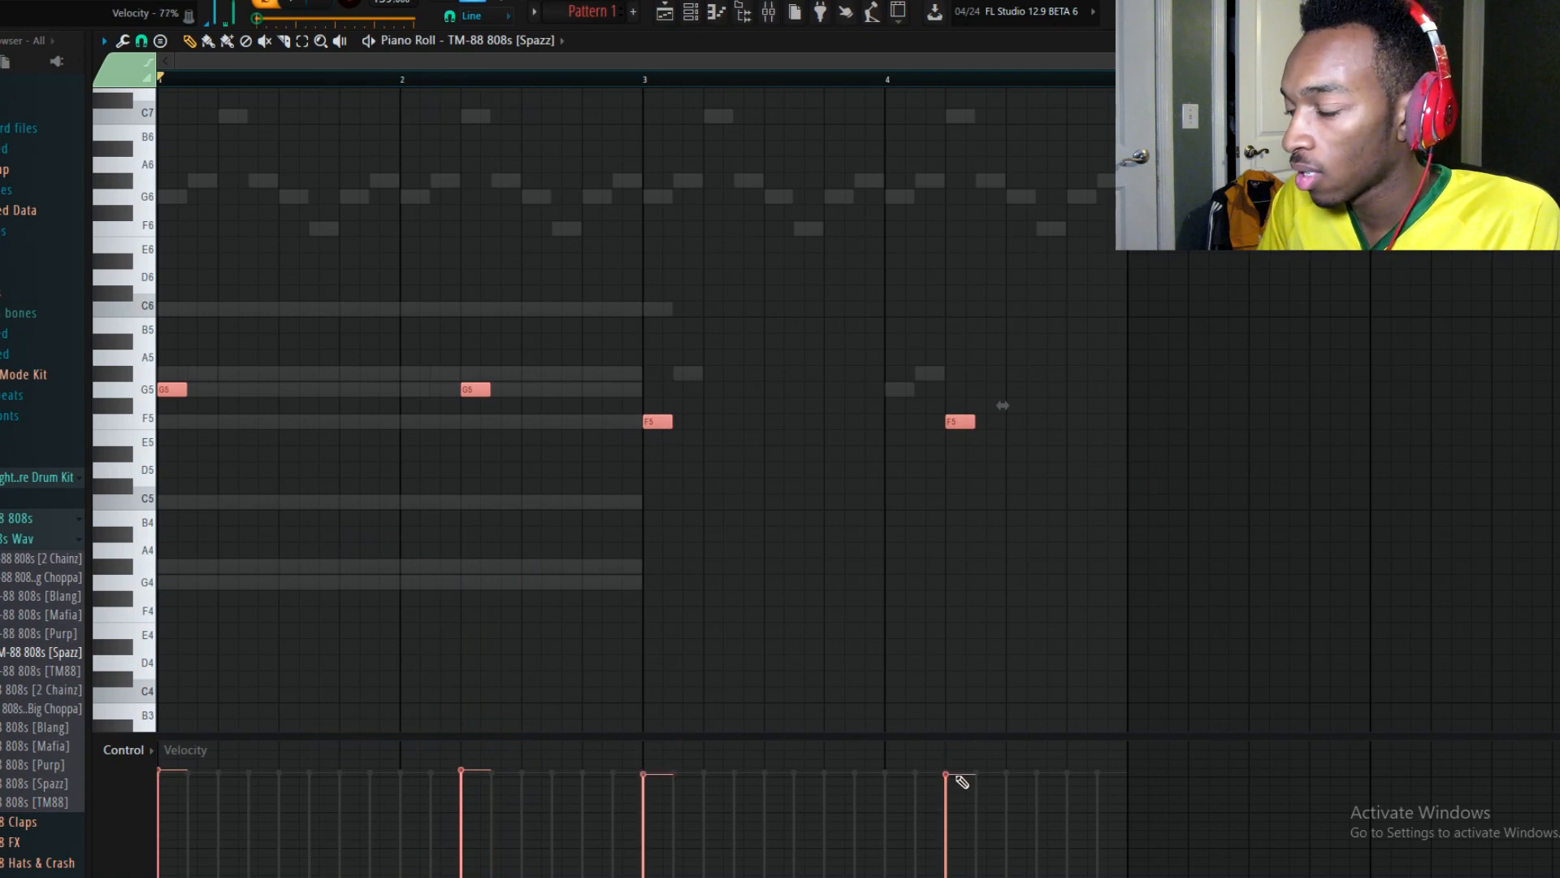
key("space")
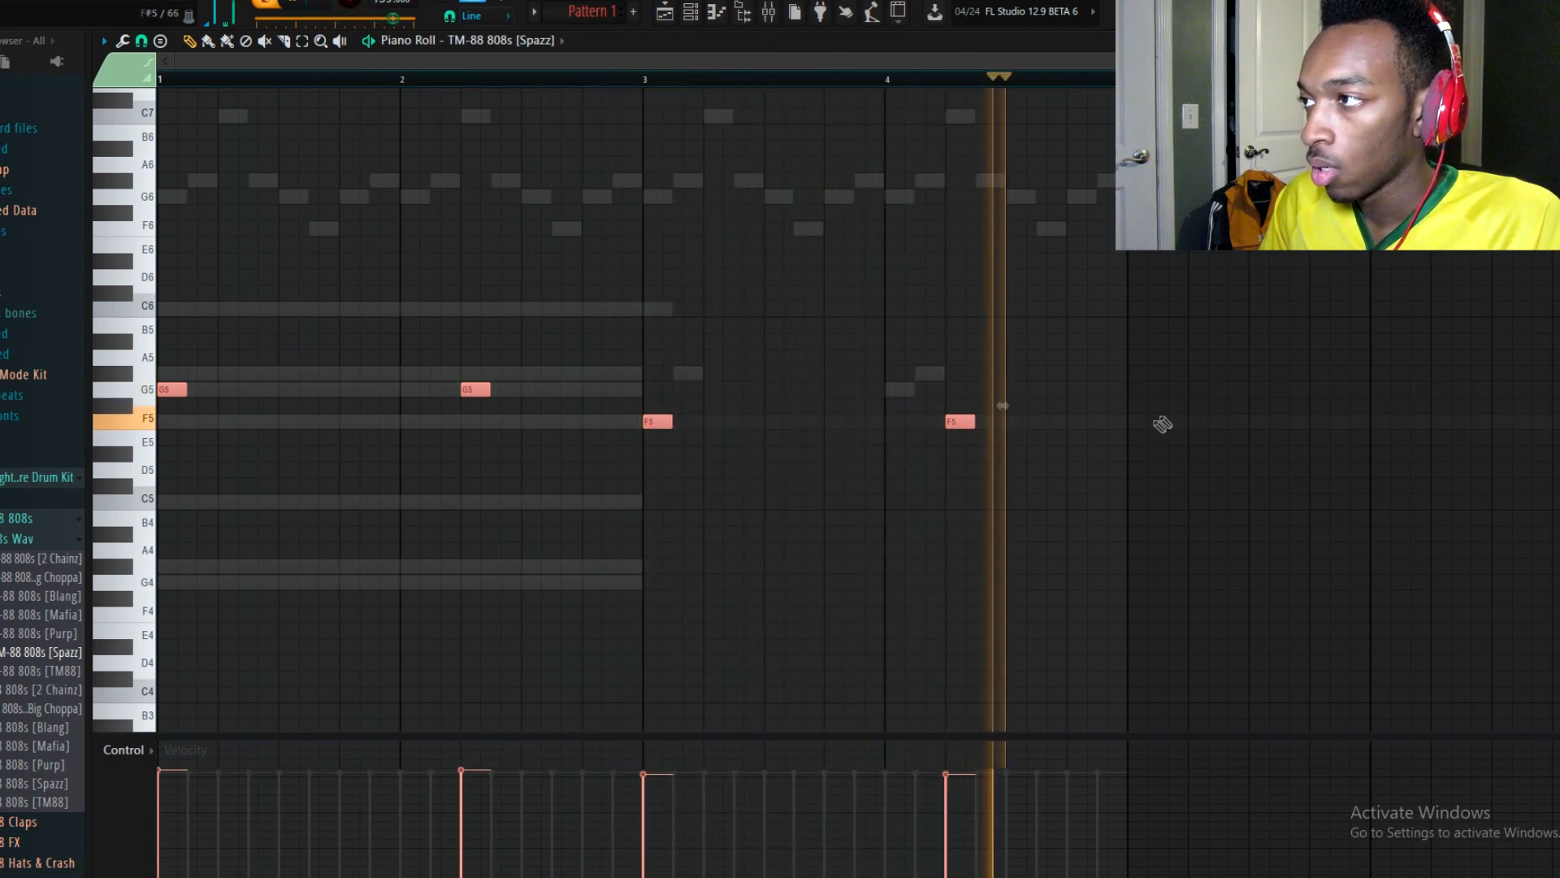
key("space")
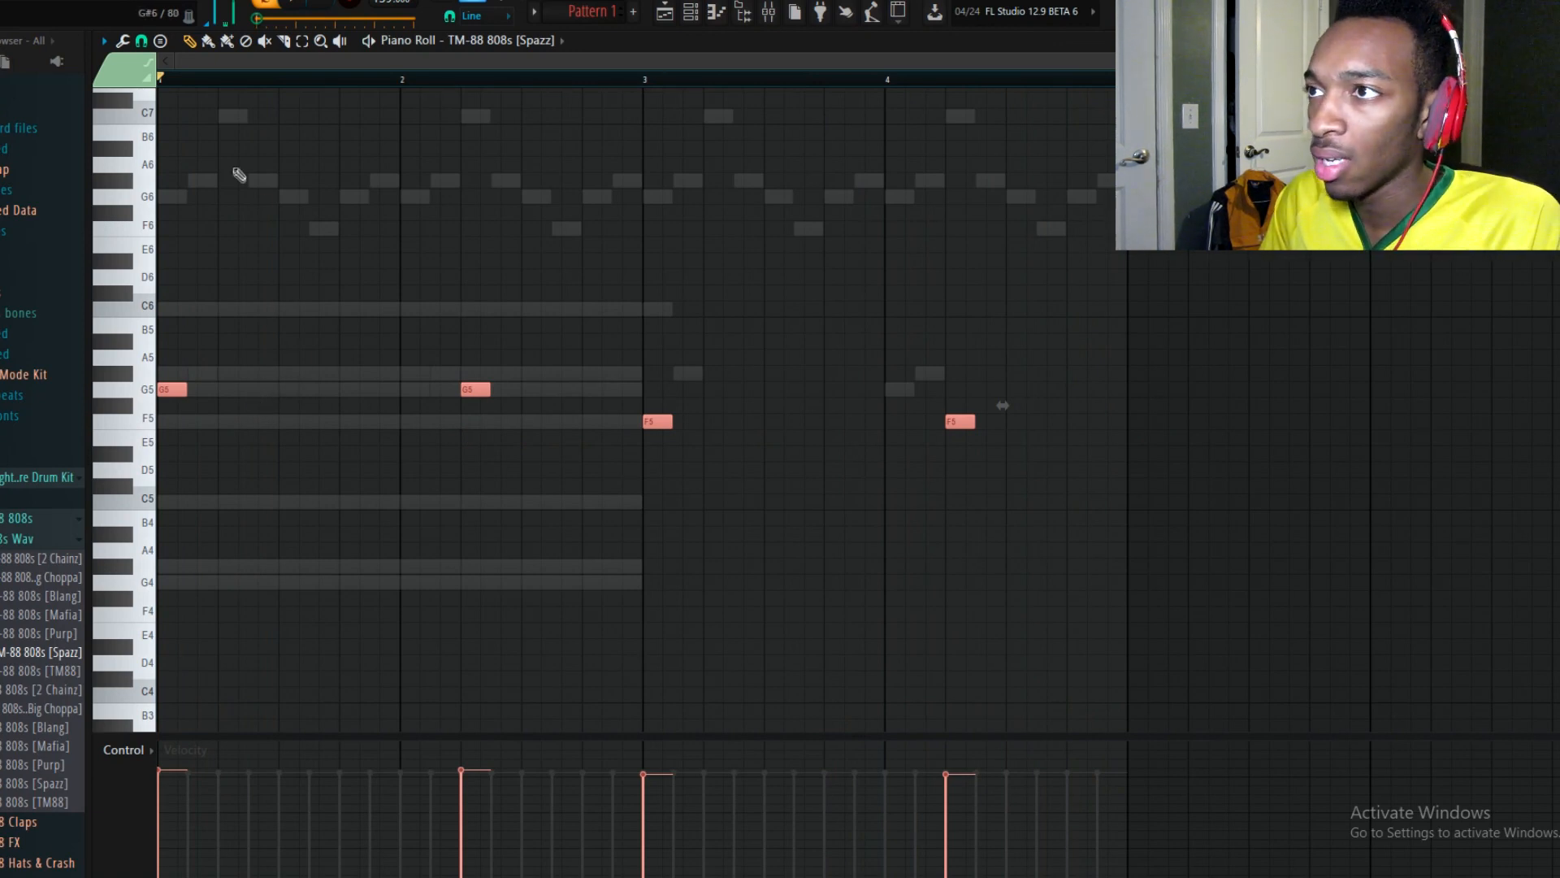
- Add half-beat G5 808 notes on beats 2.5 and 4 of bar 1 and beat 2.5 of bar 2 while auditioning
left_click(259, 391)
key("space")
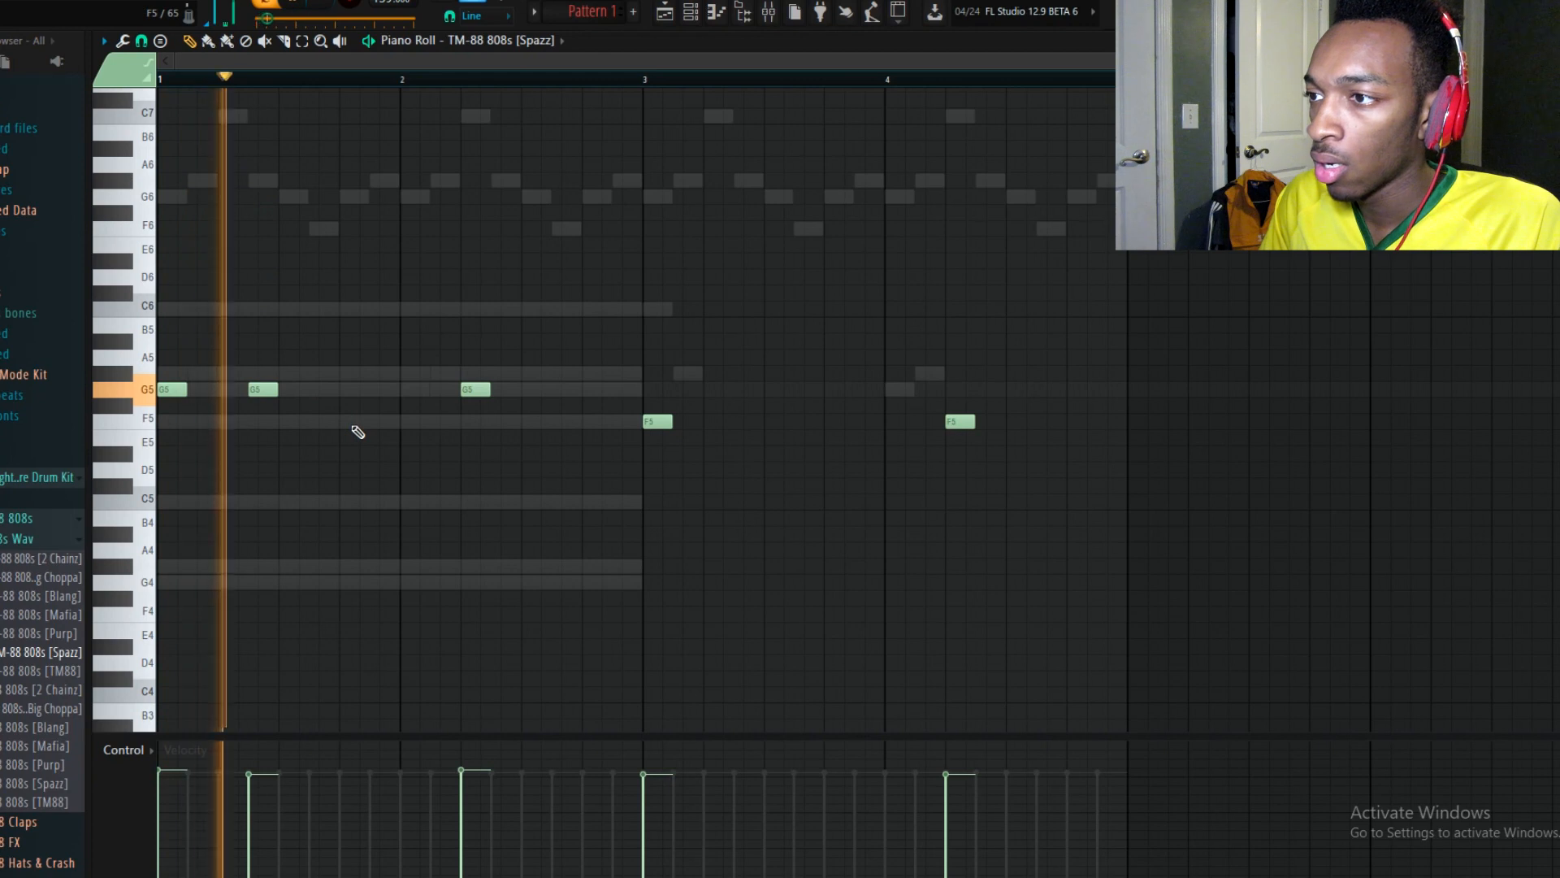
left_click(351, 391)
left_click(500, 390)
key("space")
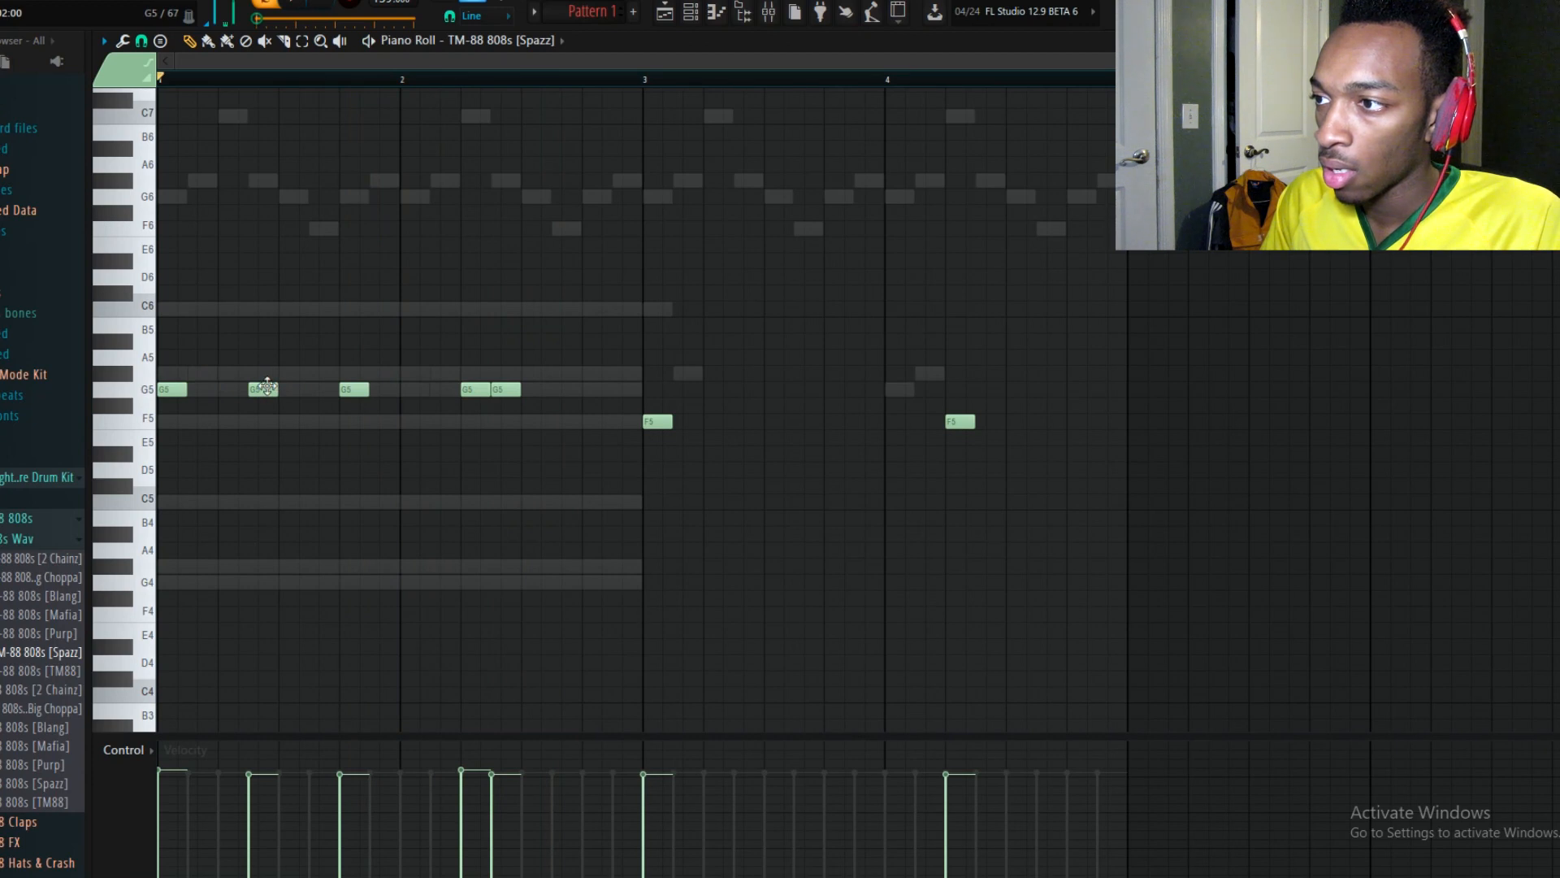
- Play the pattern and add half-beat F5 808 notes on beat 2.5 of bar 3 and beat 4 of bar 4
key("space")
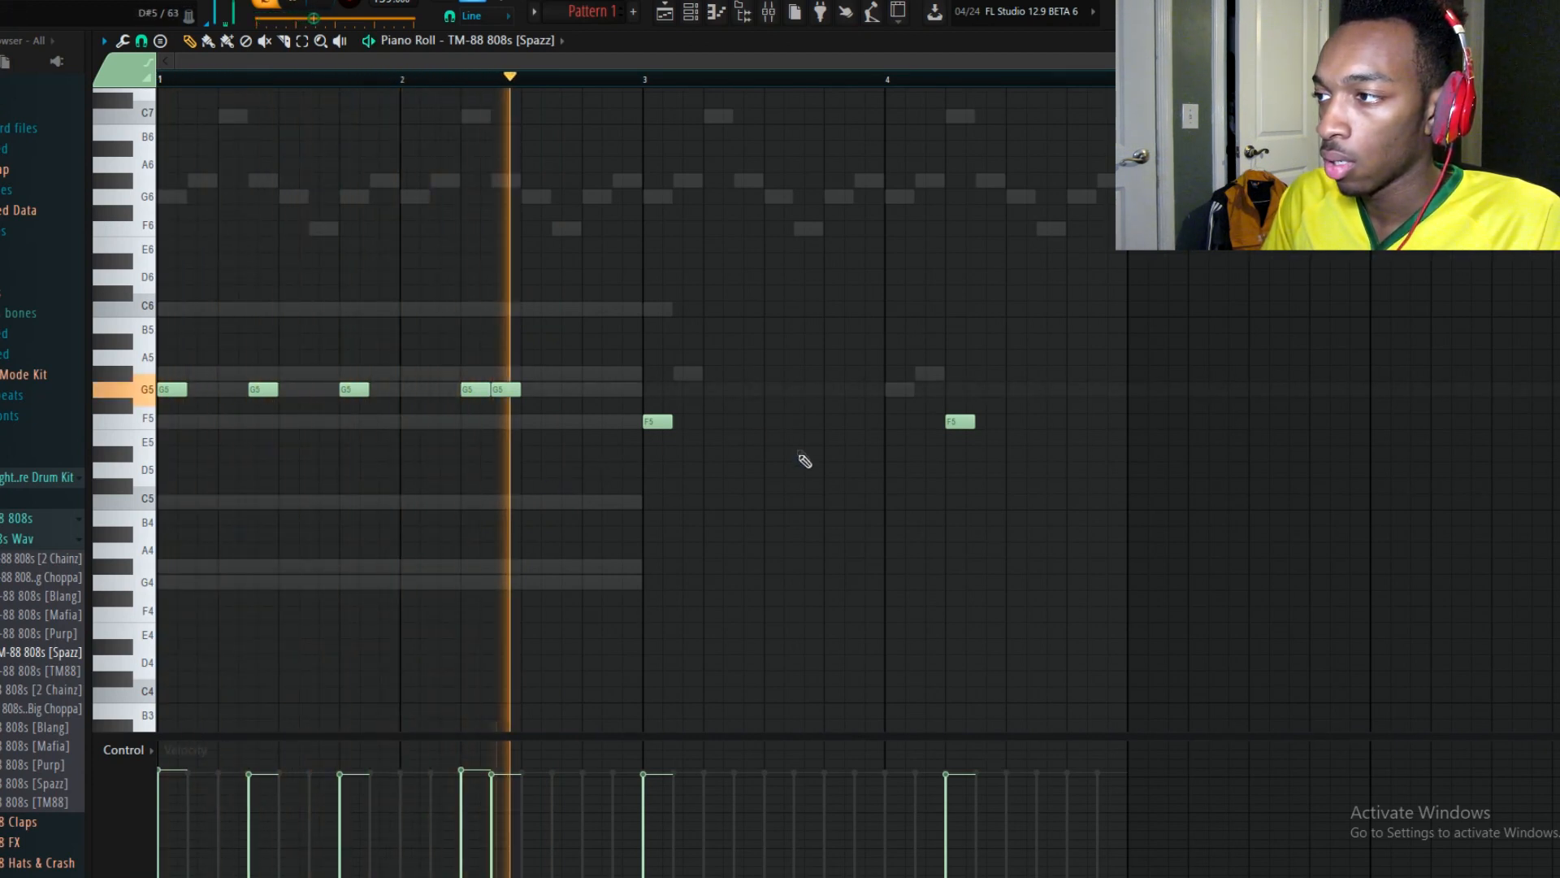
left_click(741, 422)
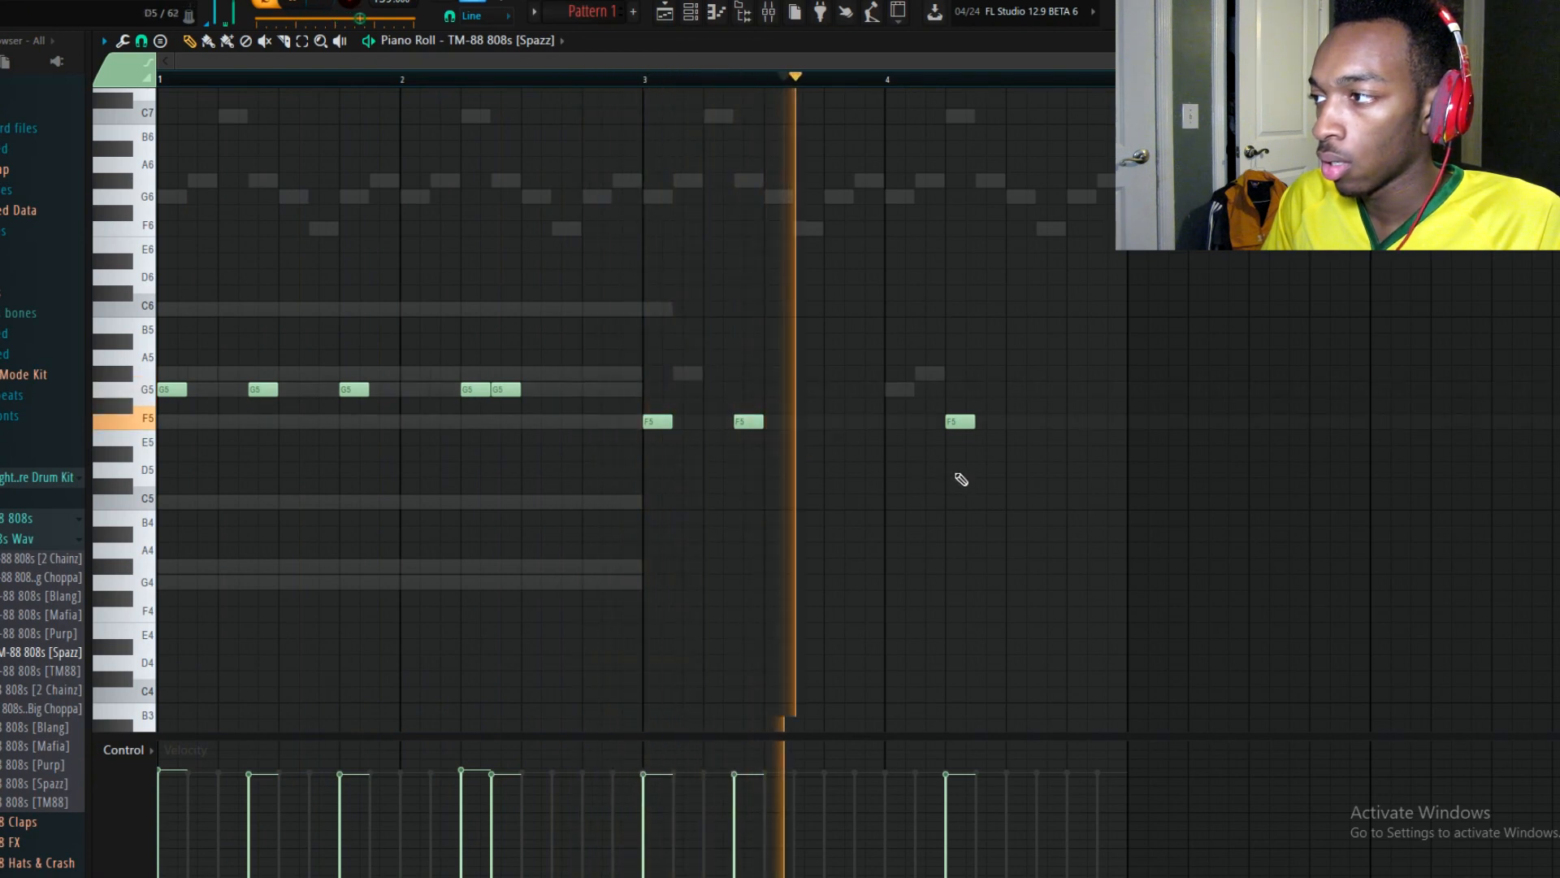
left_click(1071, 421)
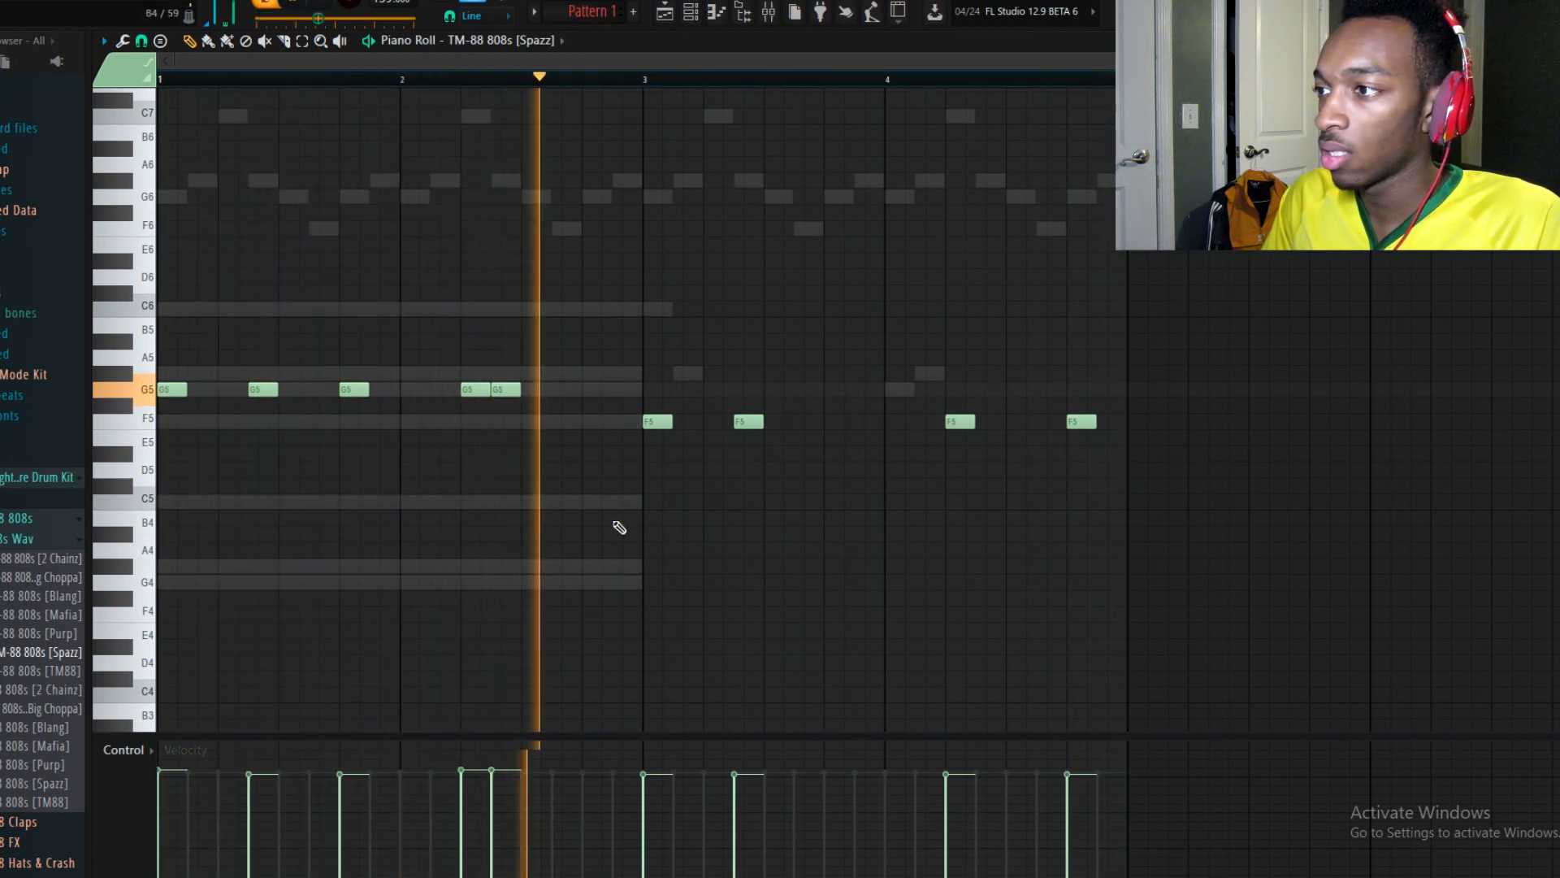
key("space")
- Transpose the 808 line to F5 in bars 1 and 2 and D#5 in bars 3 and 4, and play the pattern
left_click_drag(1259, 493, 156, 172)
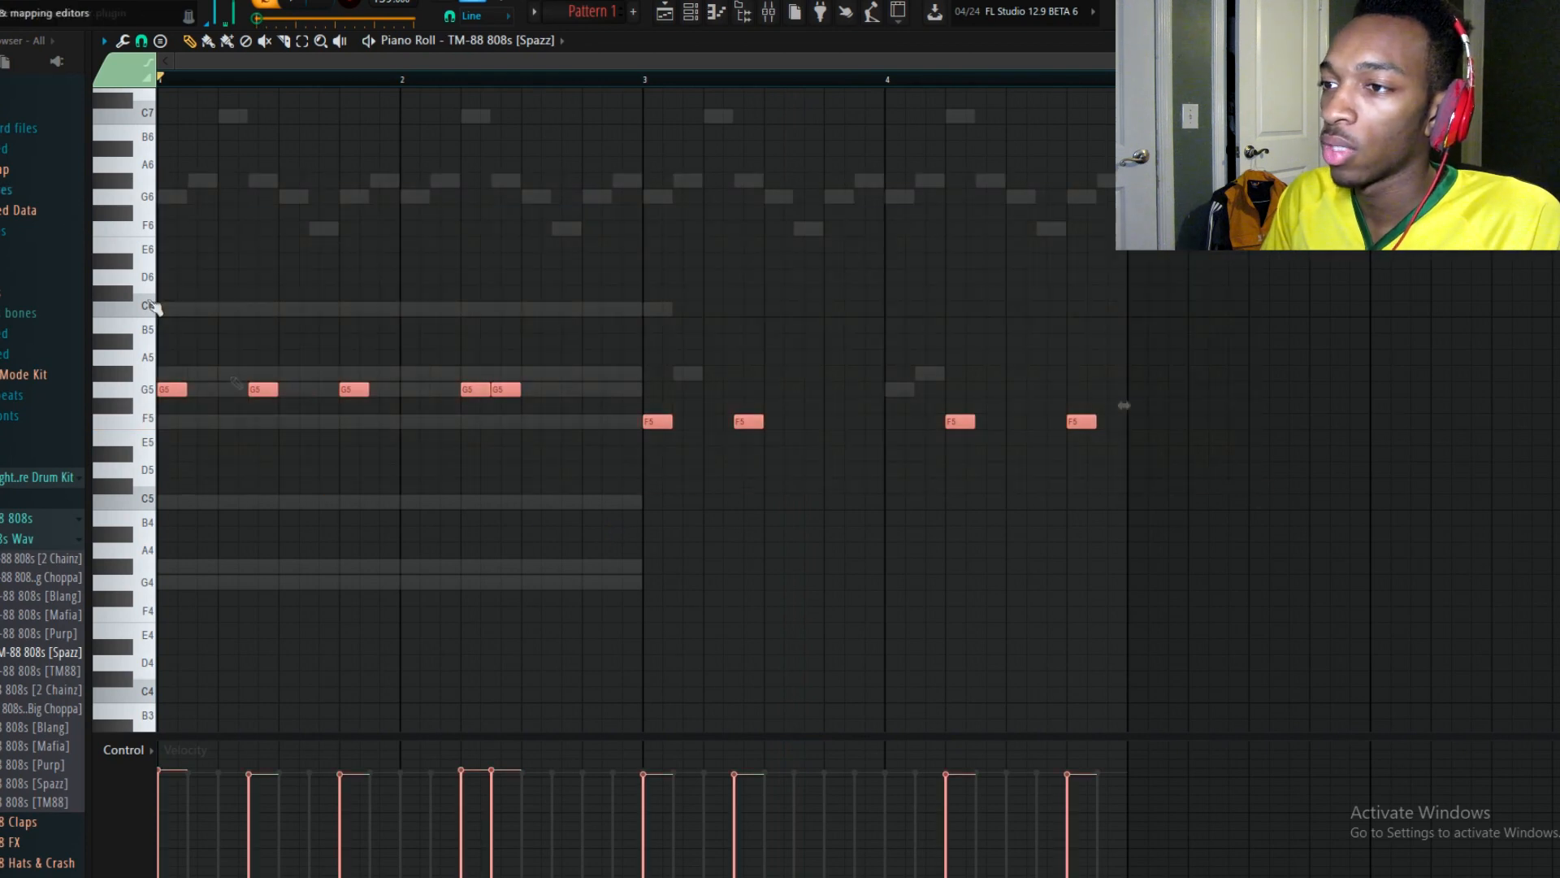
left_click_drag(161, 388, 161, 431)
left_click_drag(1188, 526, 569, 366)
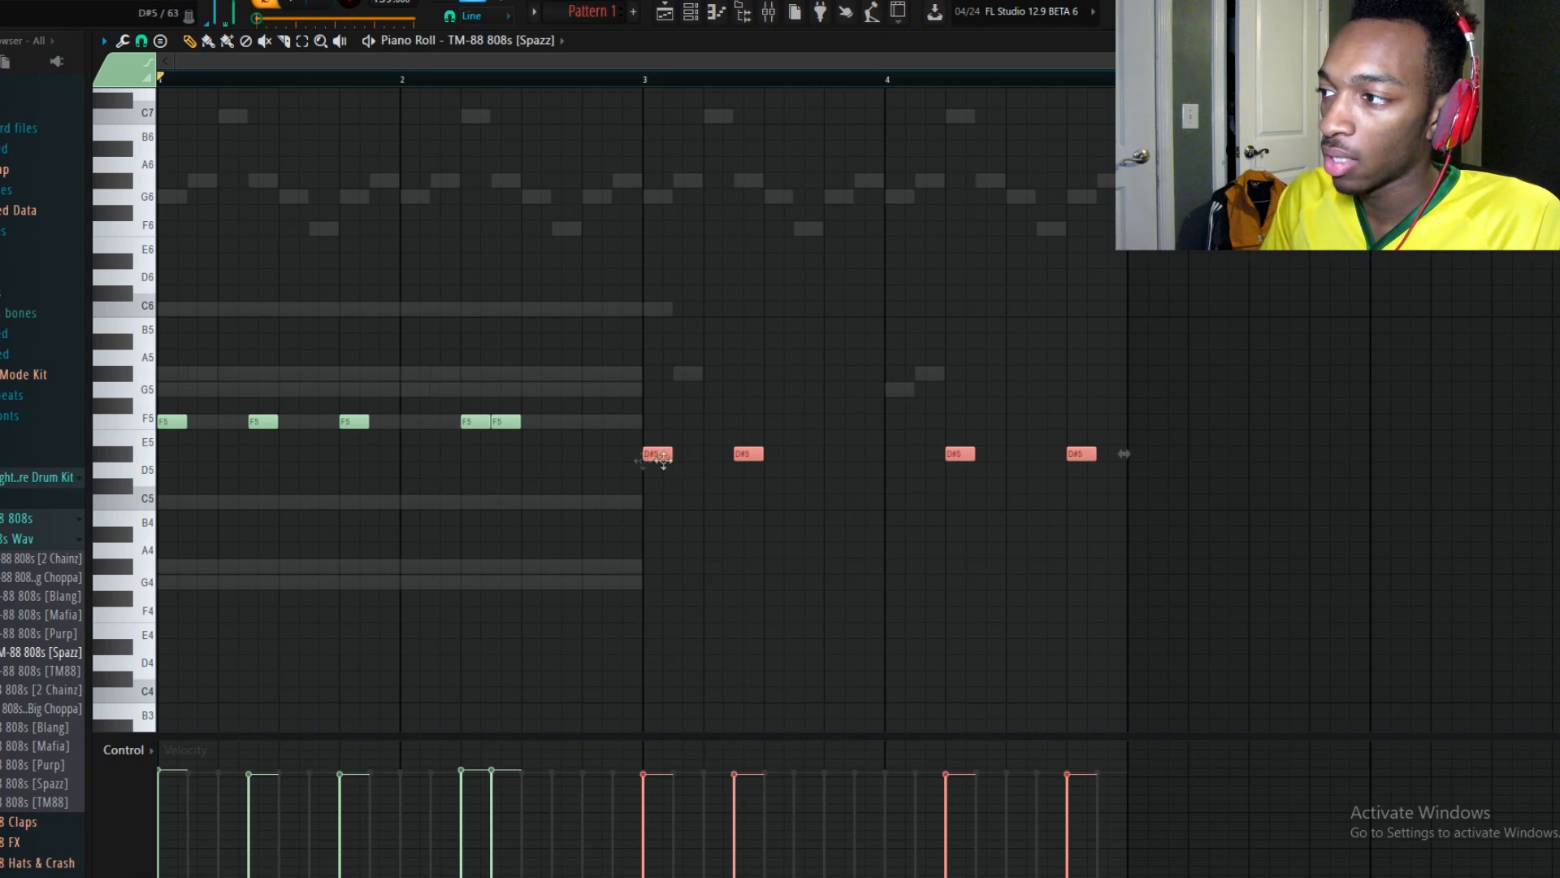
key("space")
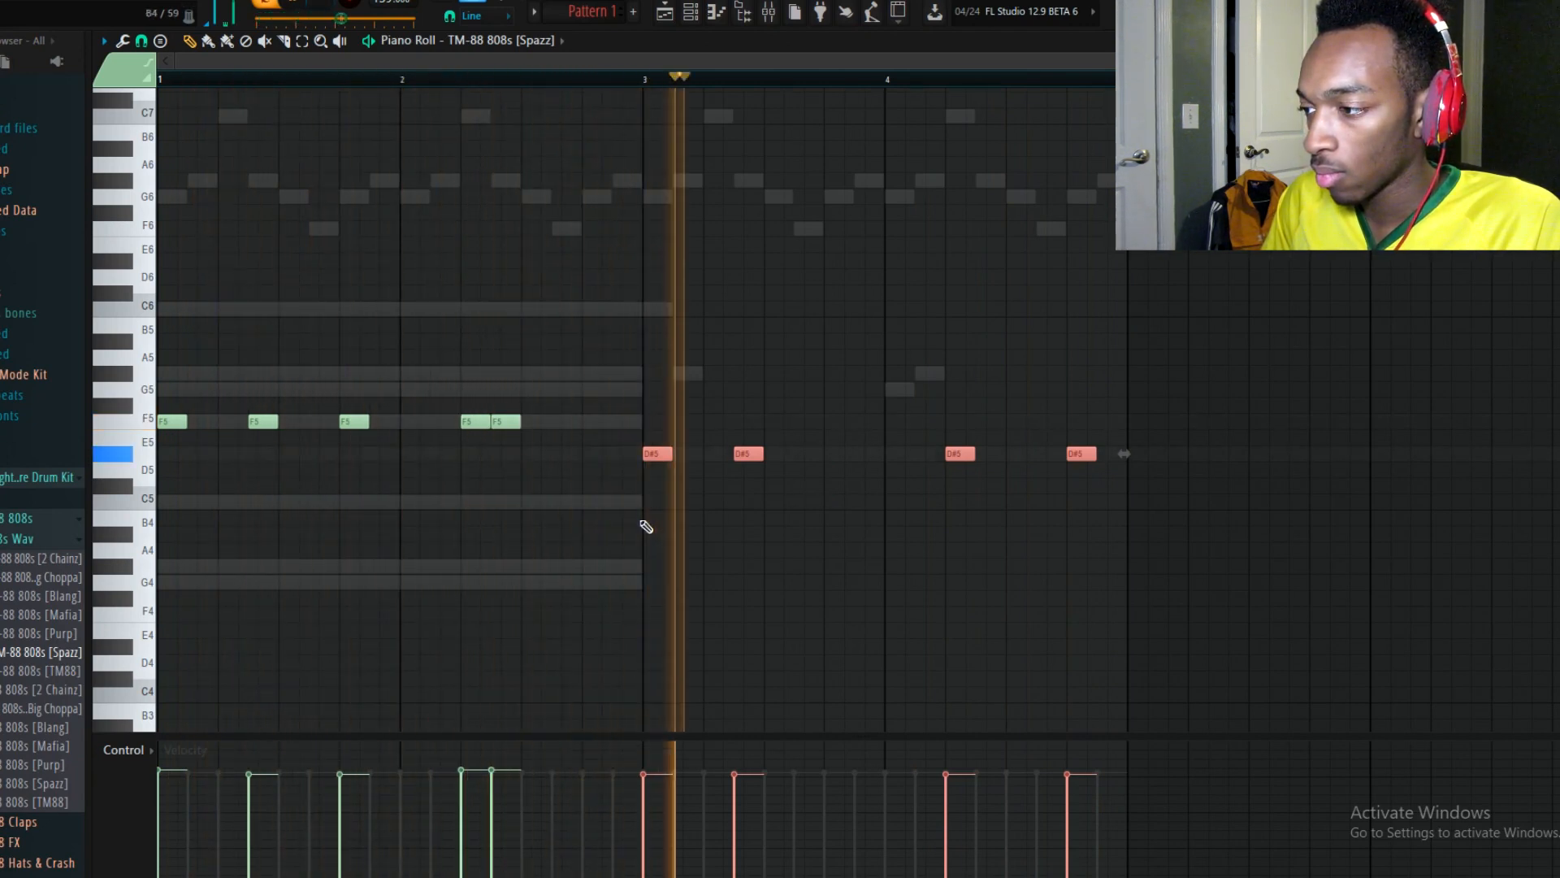
key("space")
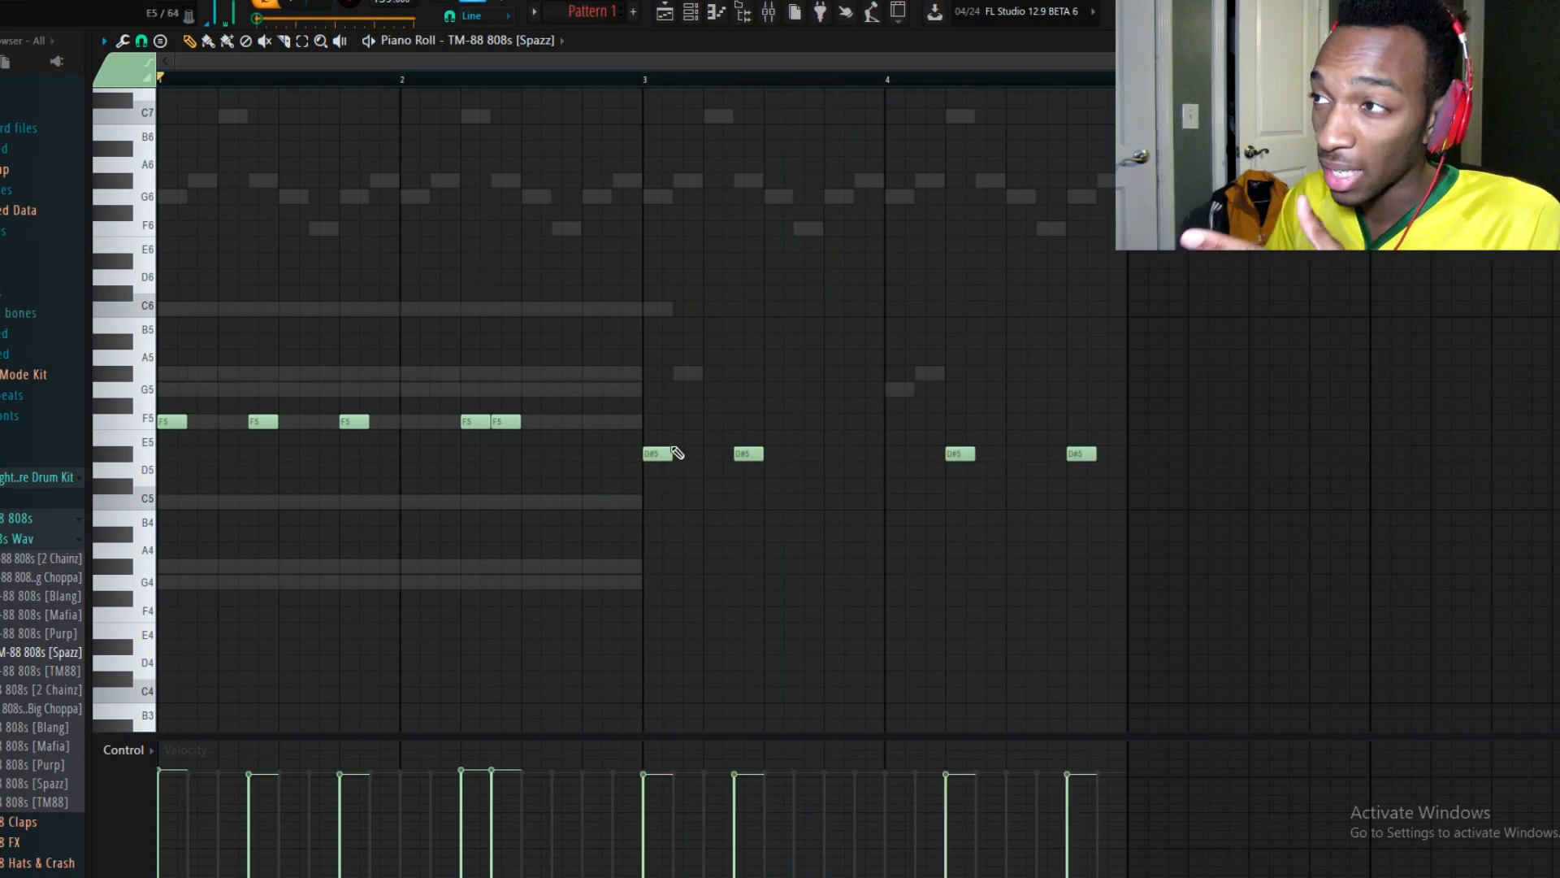
scroll(676, 445, "up", 3)
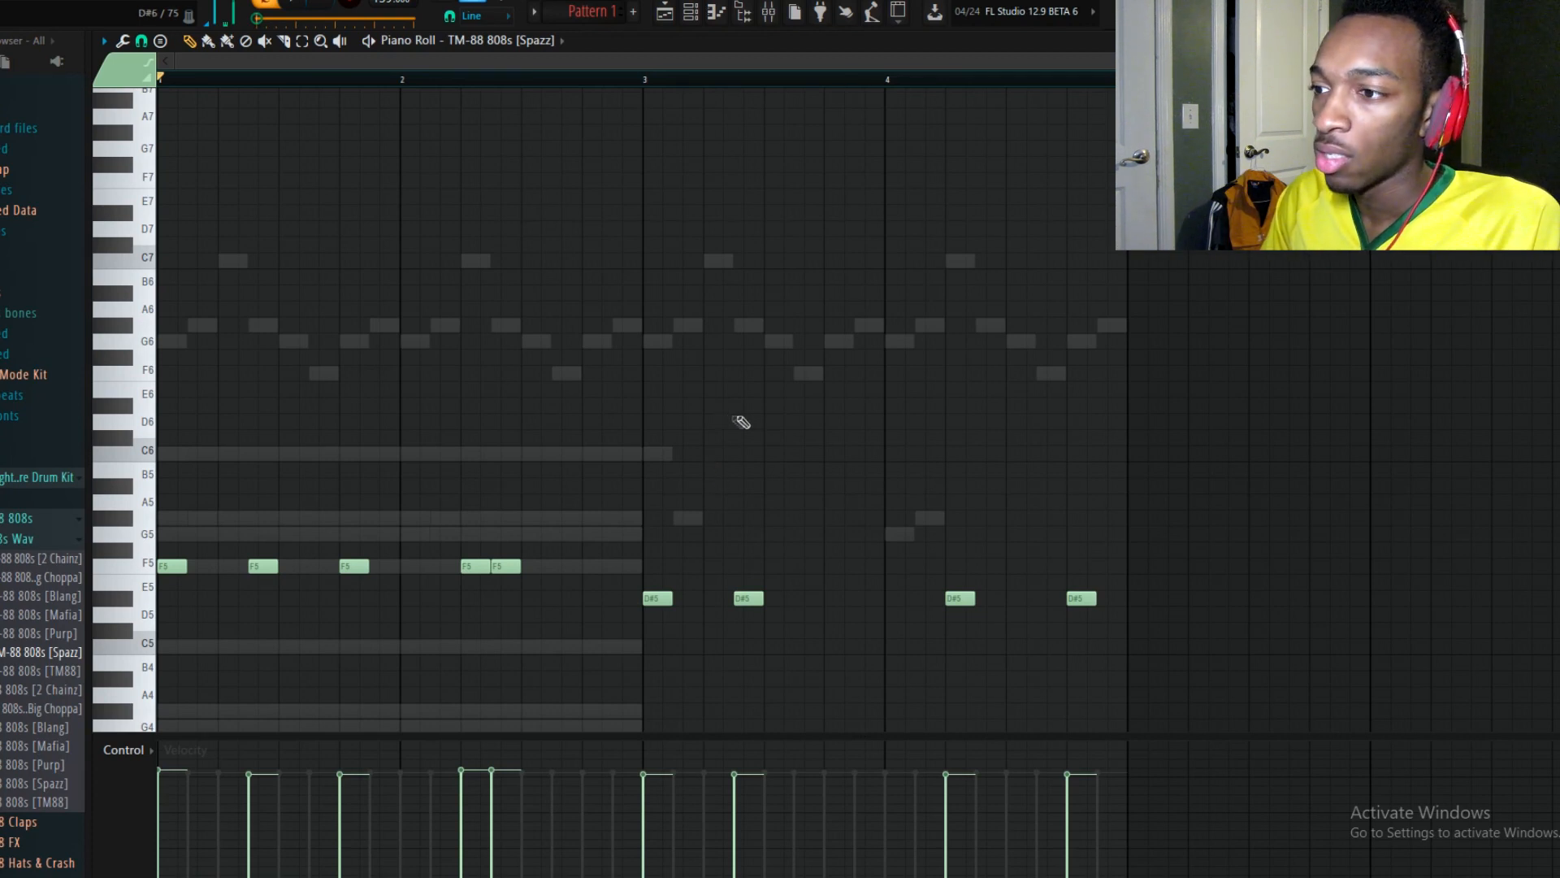
- Transpose the four 808 notes in bars 3 and 4 down to C5 and play the pattern
scroll(503, 394, "down", 3)
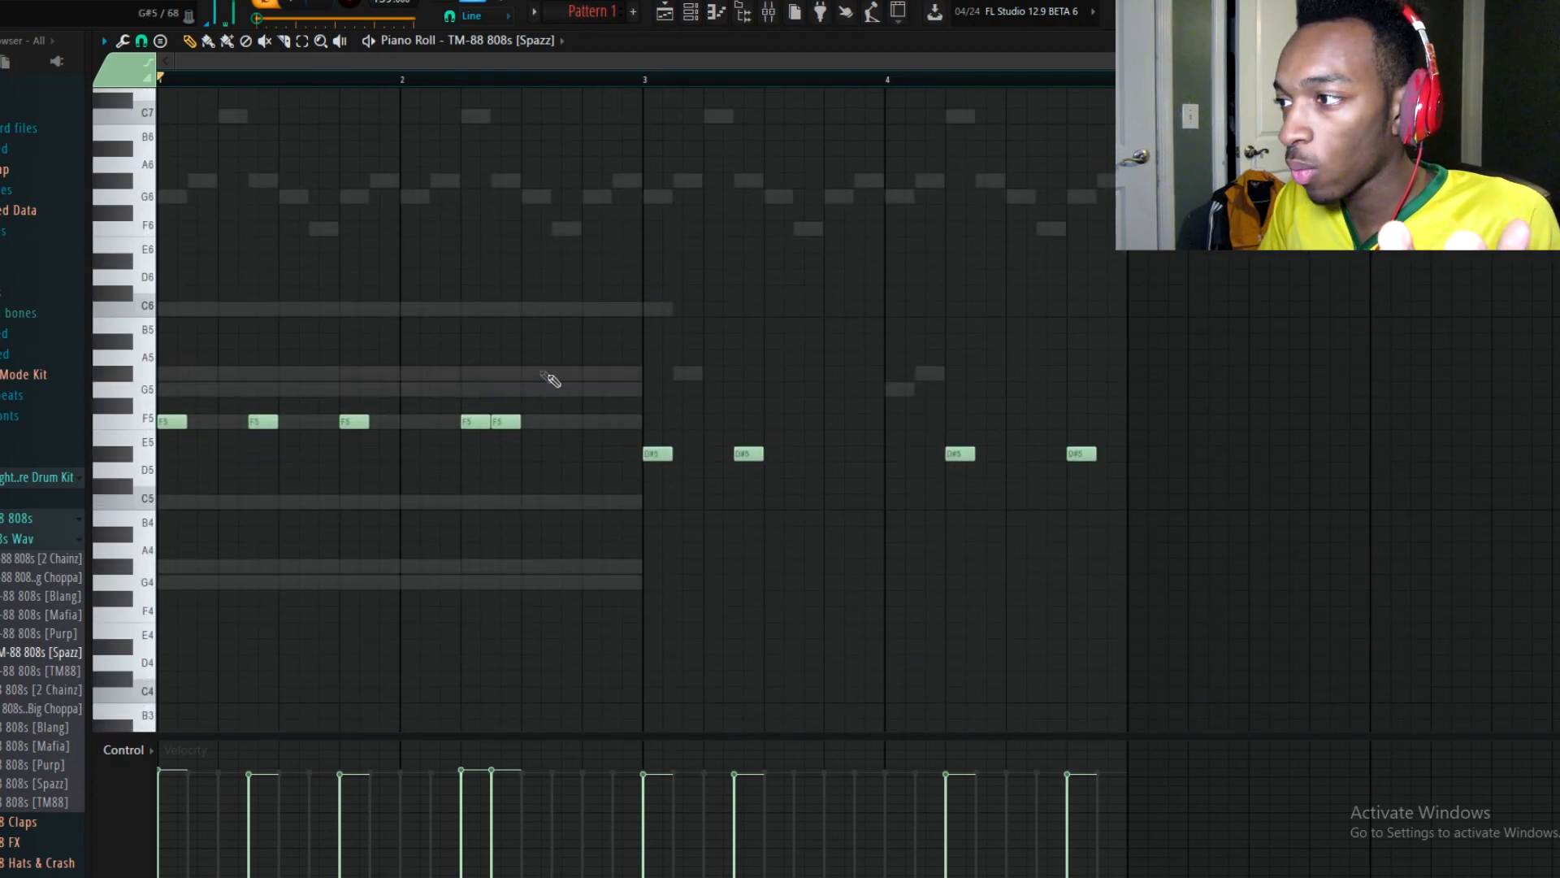
left_click_drag(1155, 506, 666, 479)
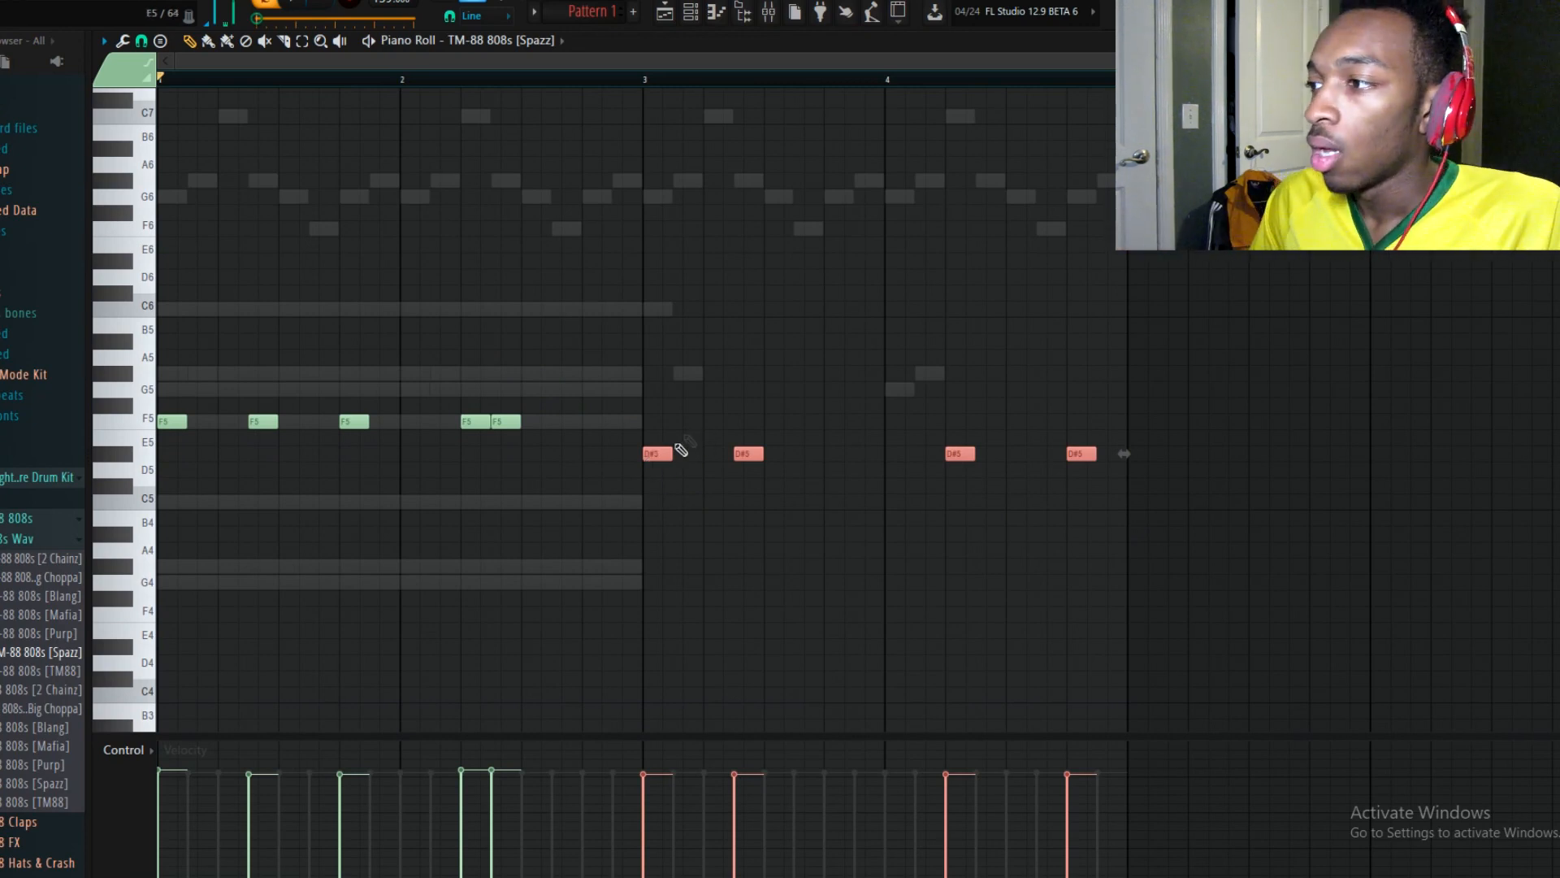
left_click_drag(654, 455, 654, 503)
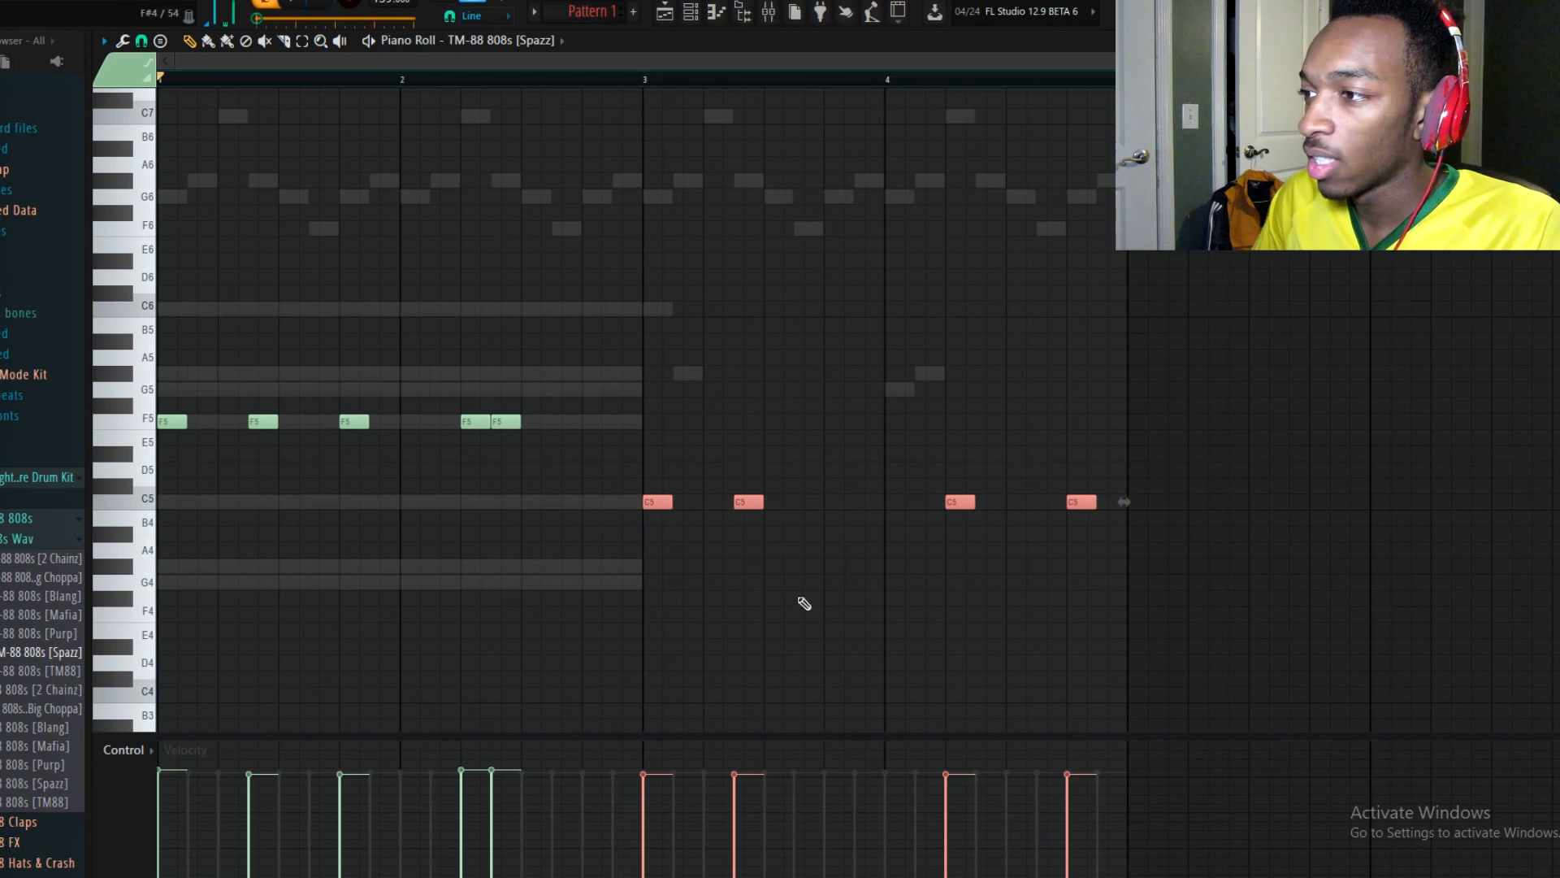
key("space")
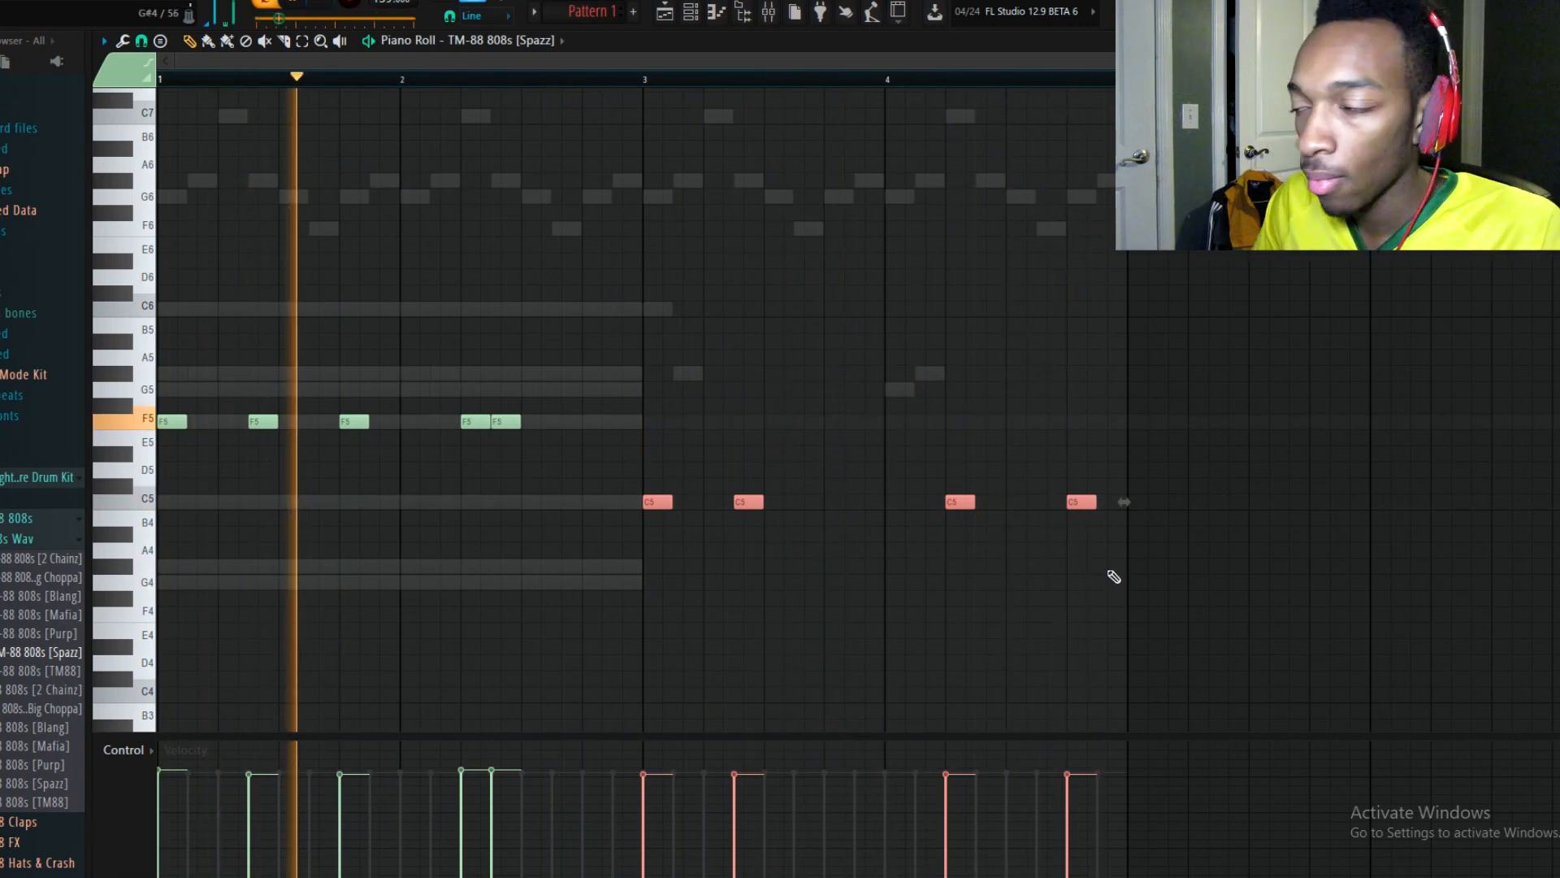
key("space")
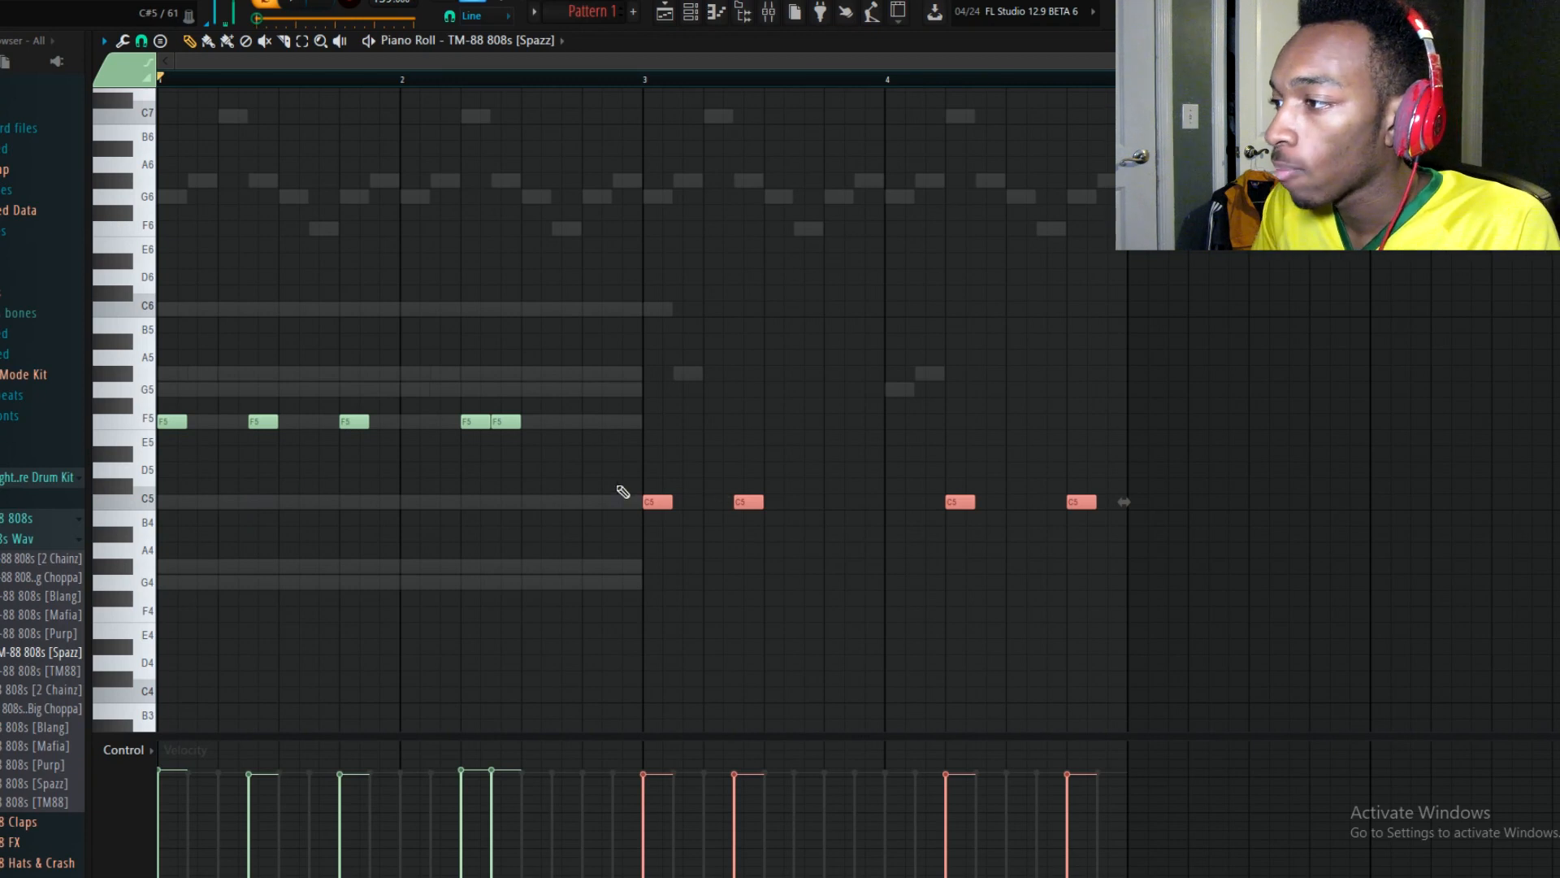
- Transpose the five 808 notes in bars 1 and 2 down to C5 and play the pattern alongside the Channel Rack
left_click_drag(646, 460, 162, 333)
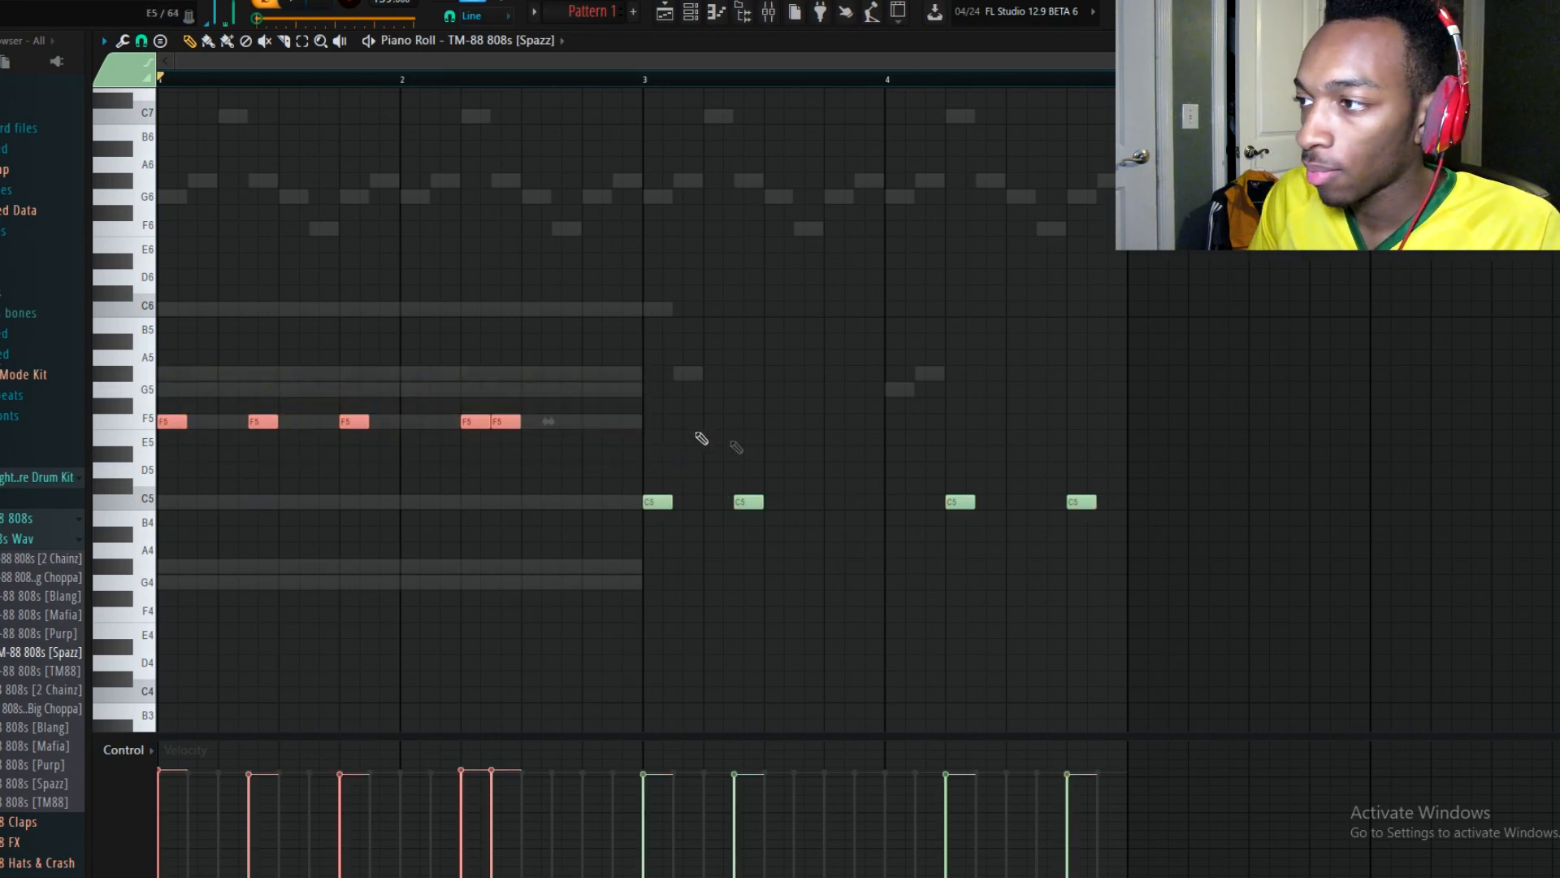
left_click_drag(173, 419, 147, 524)
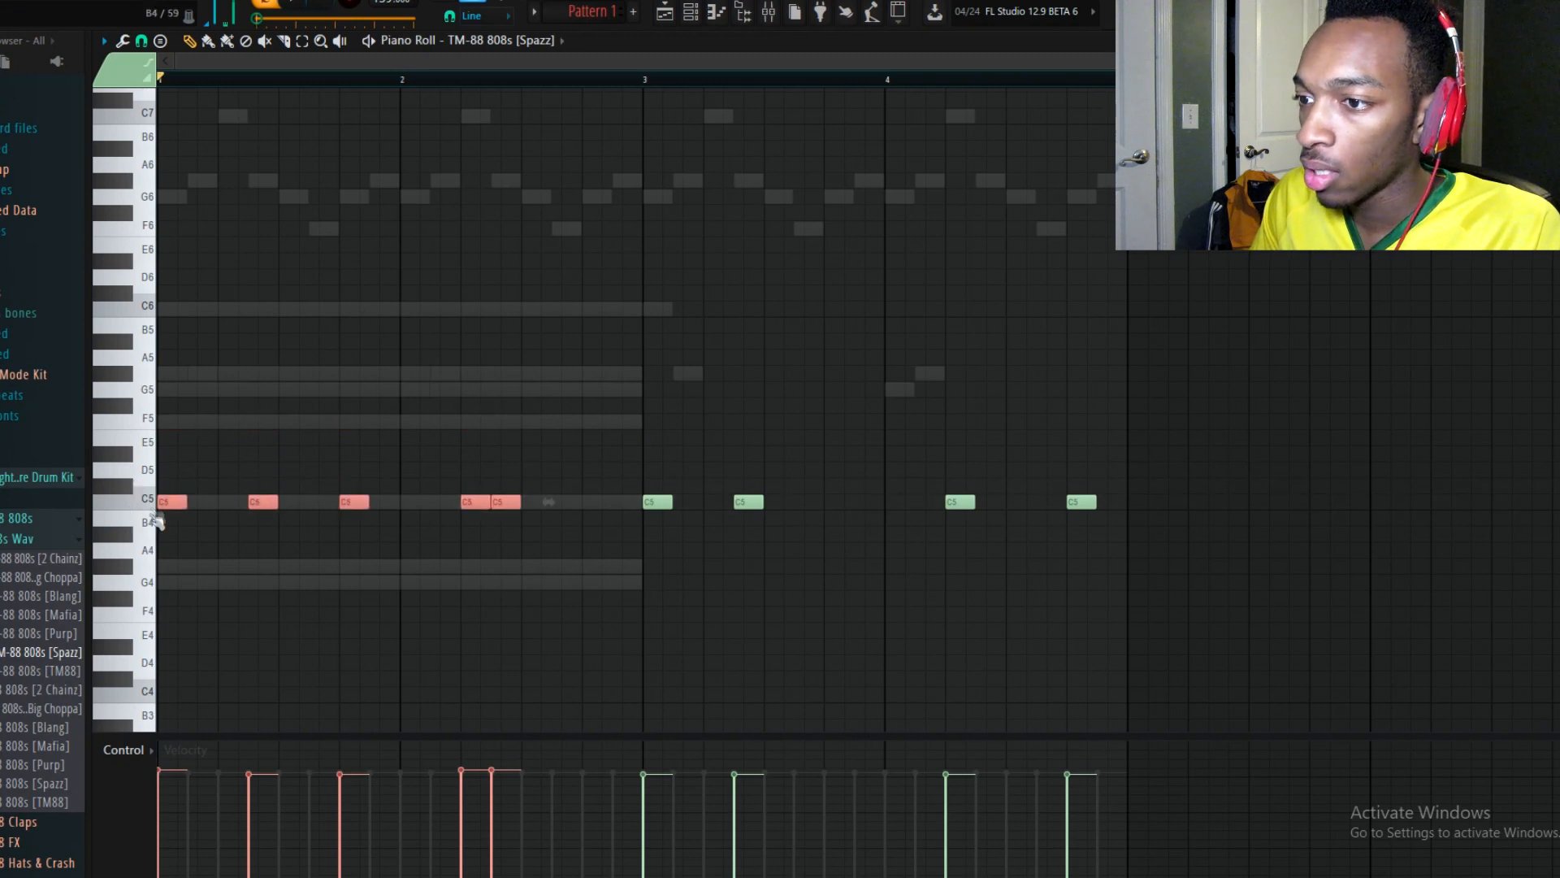
left_click(691, 13)
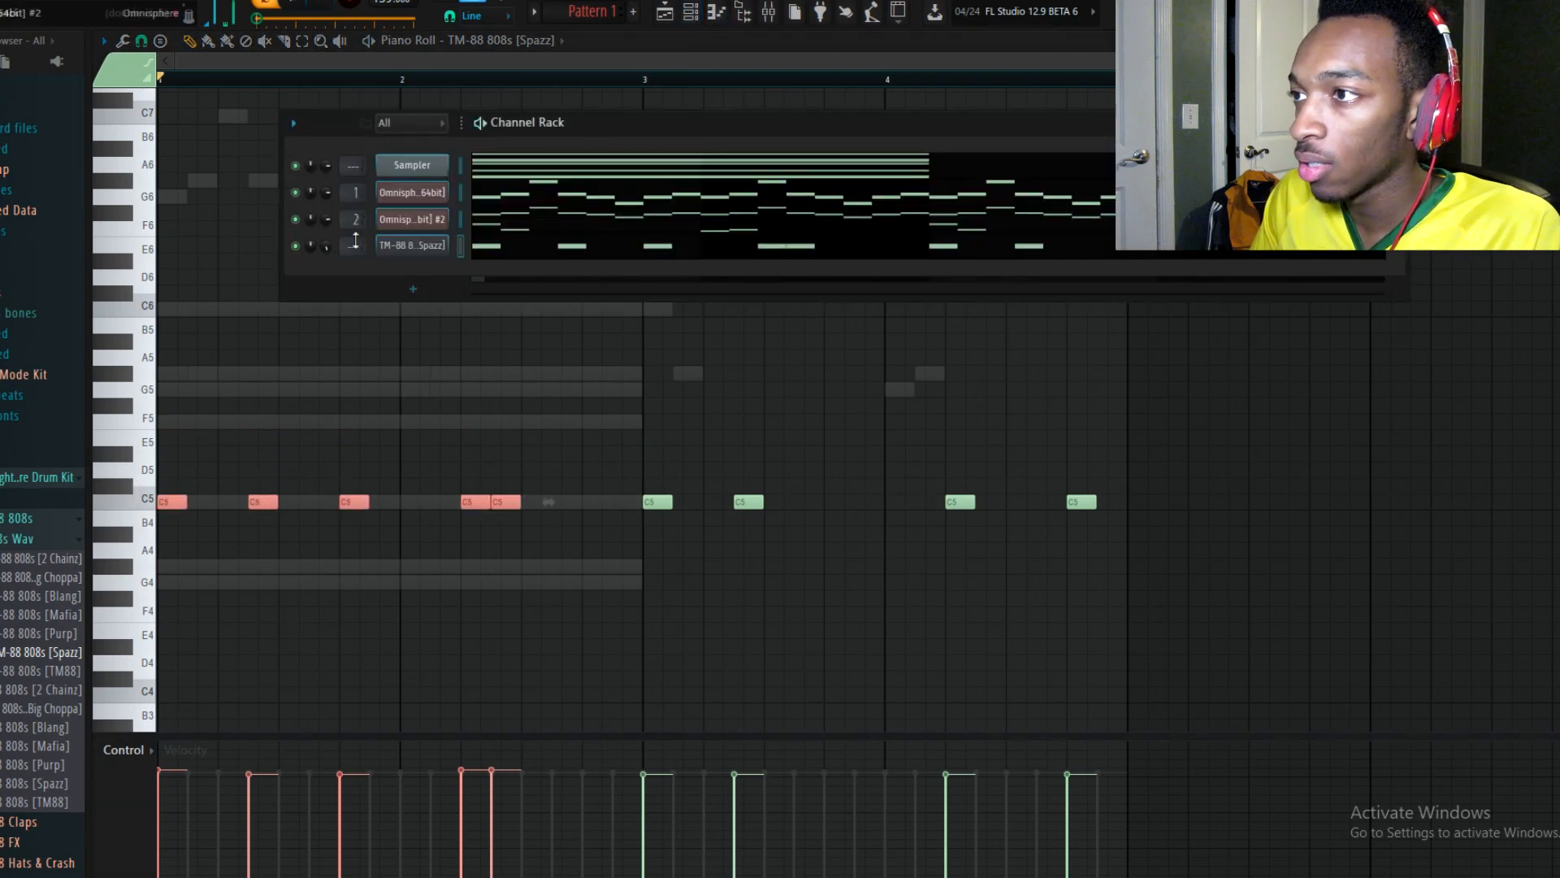
key("space")
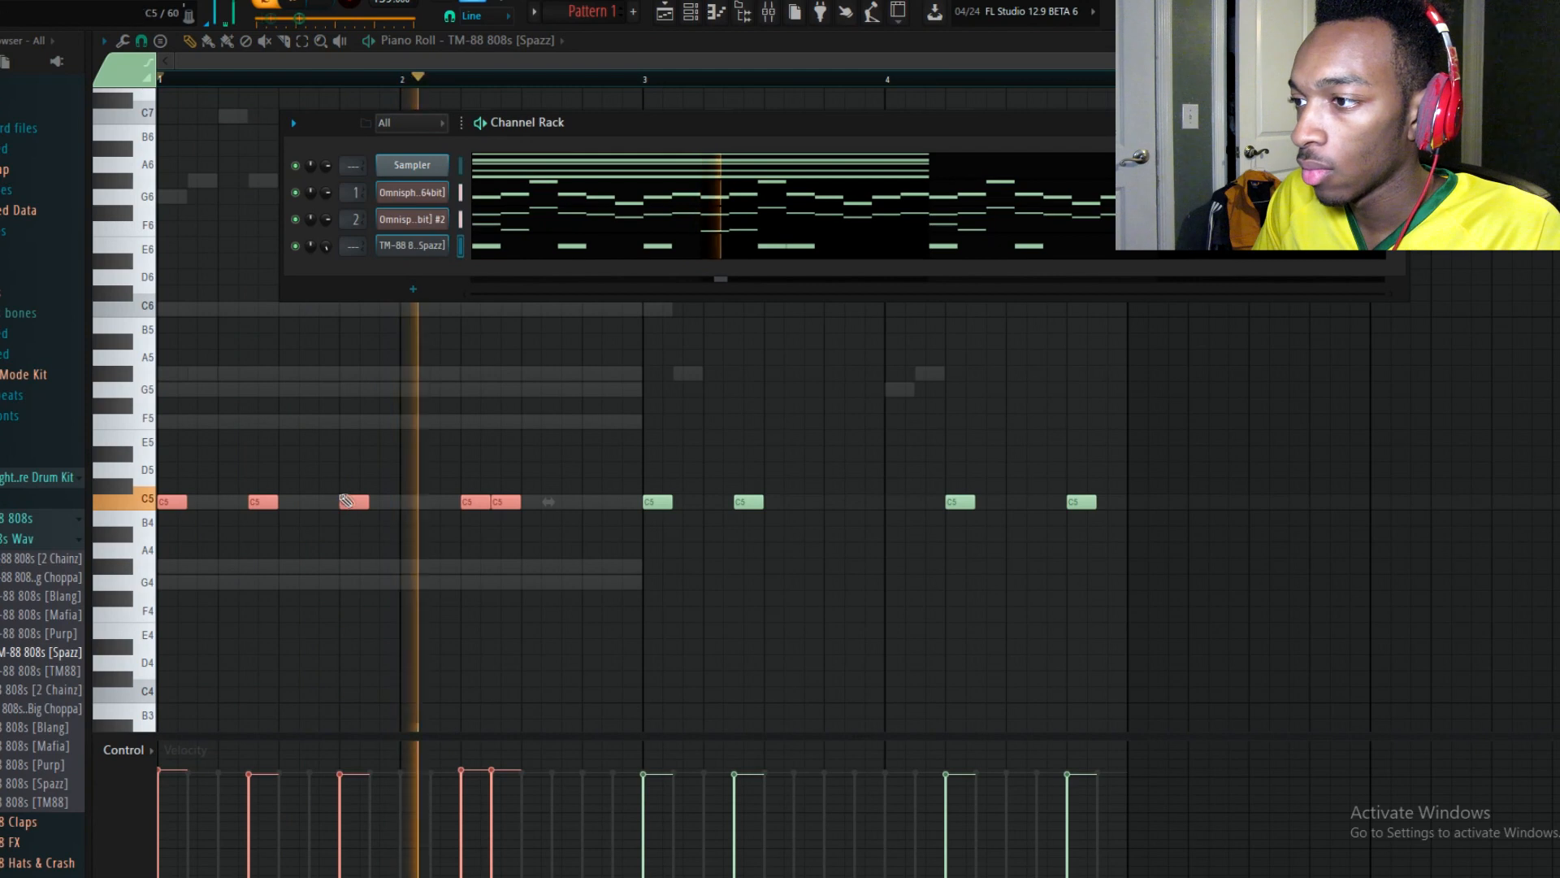
key("space")
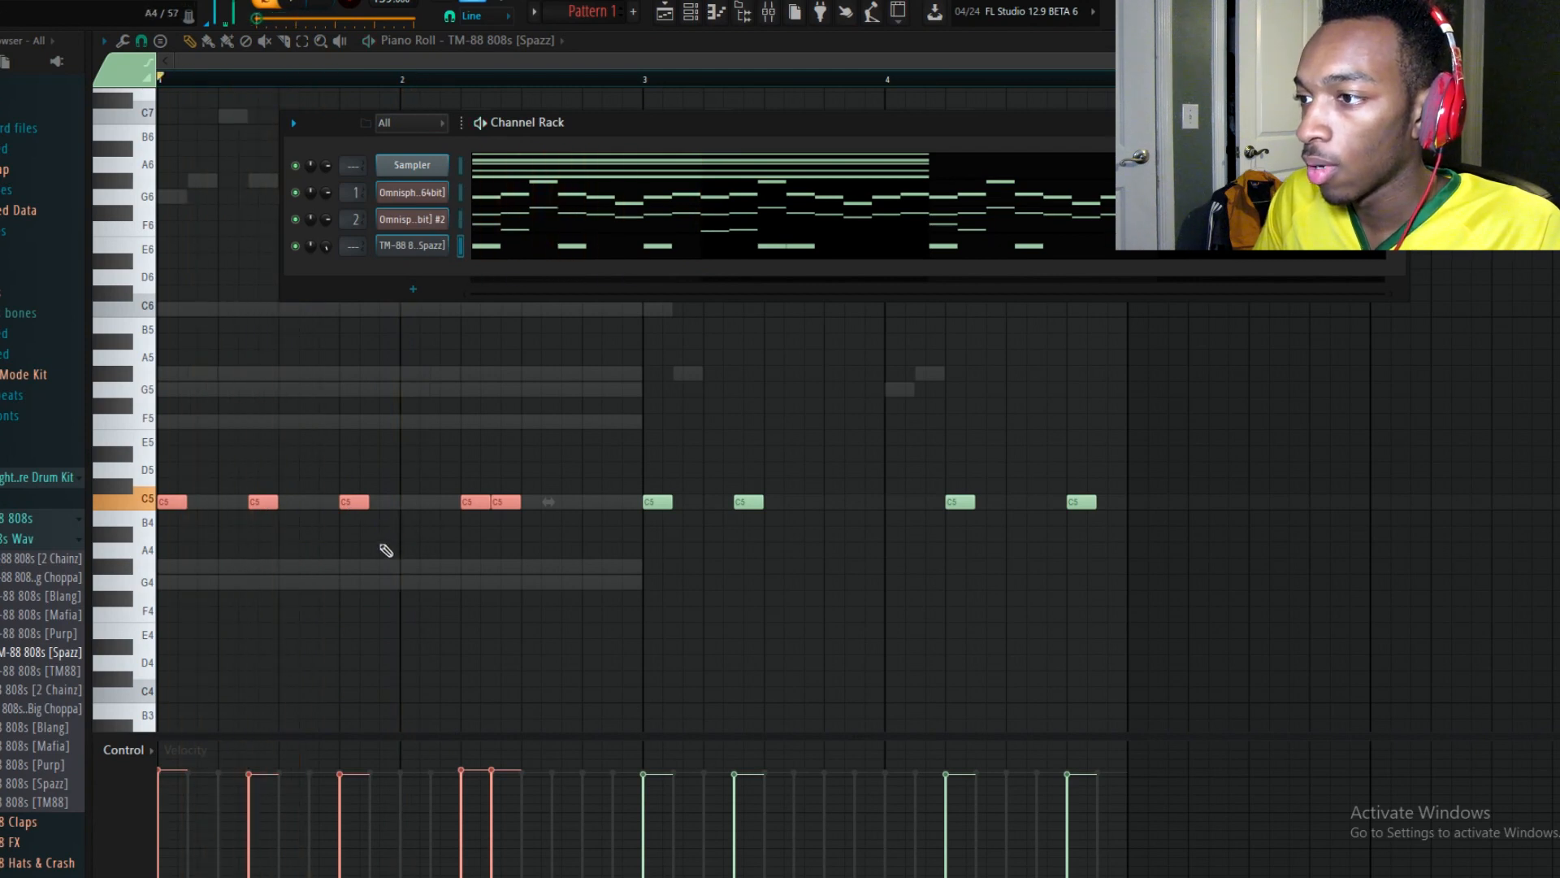
key("F6")
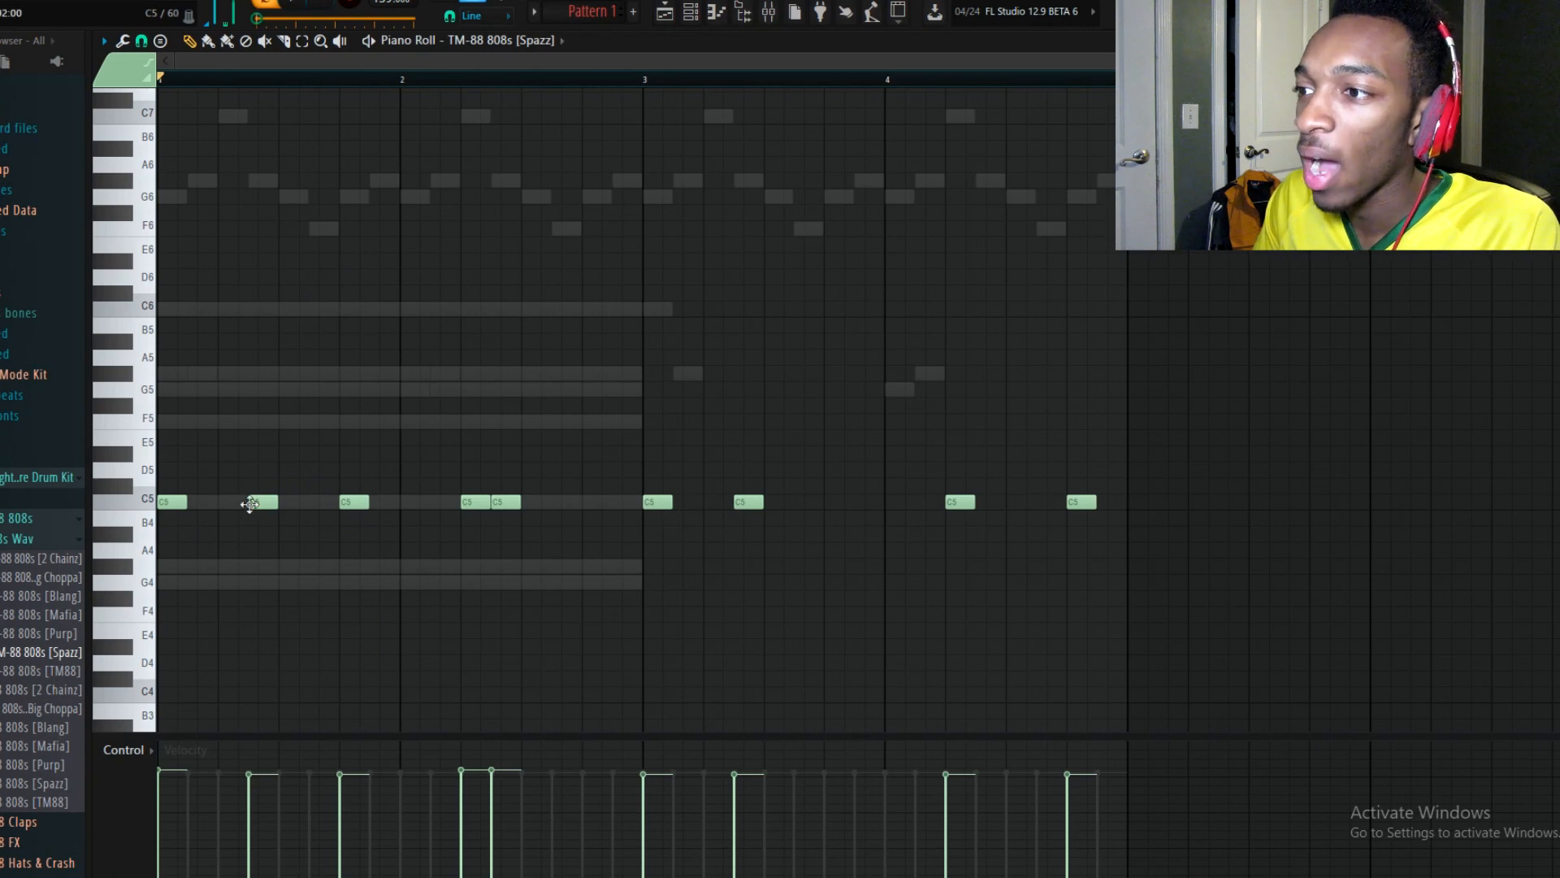
- Raise the 808 note on beat 2.5 of bar 1 to F5 and play the pattern
left_click_drag(250, 504, 242, 427)
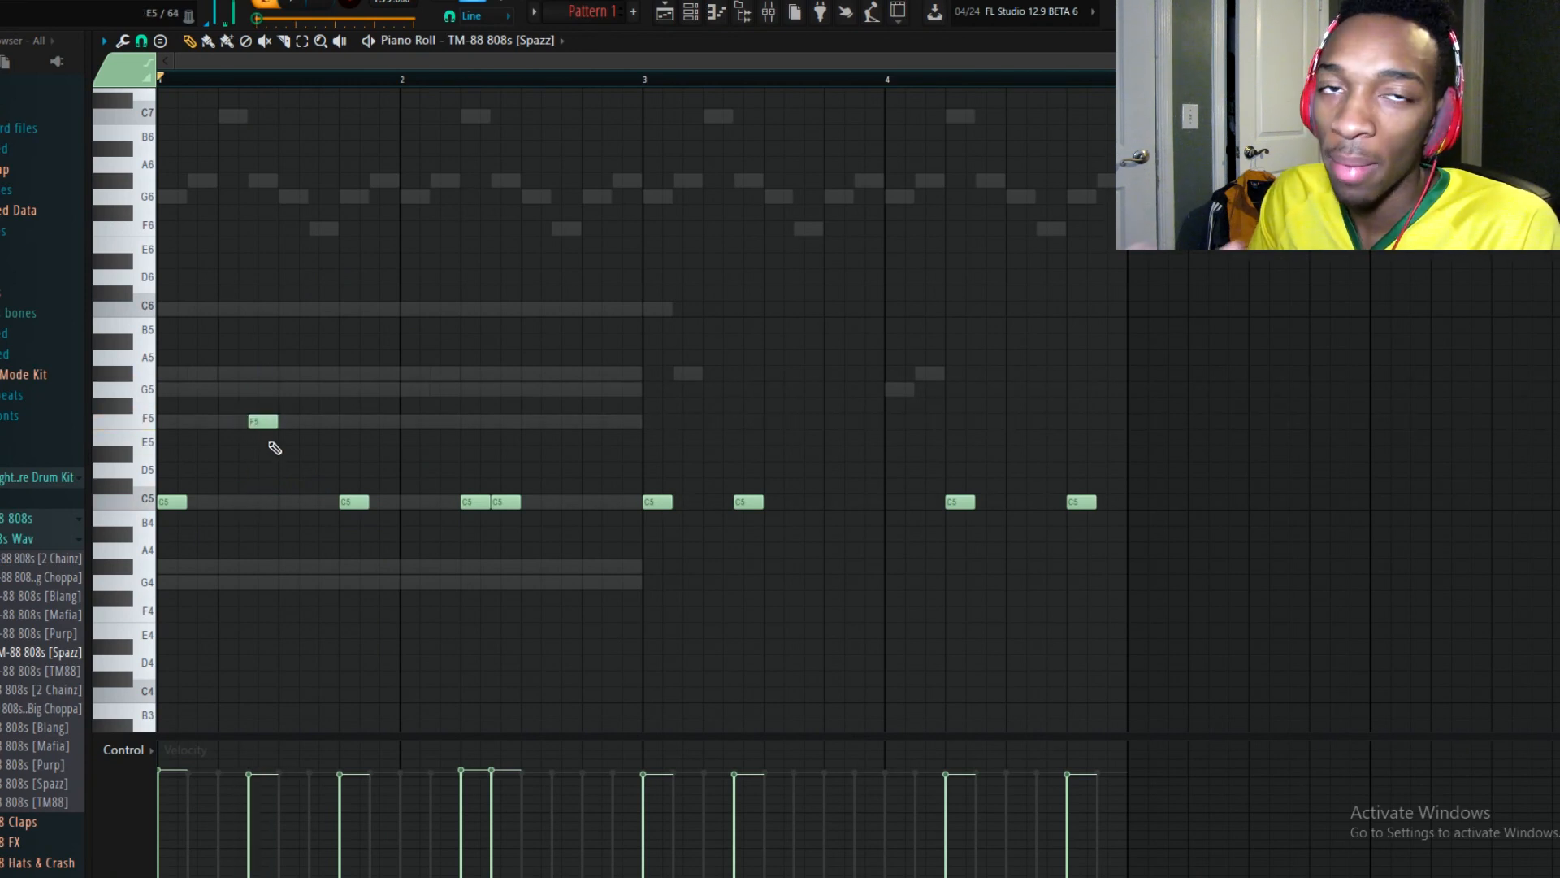
key("space")
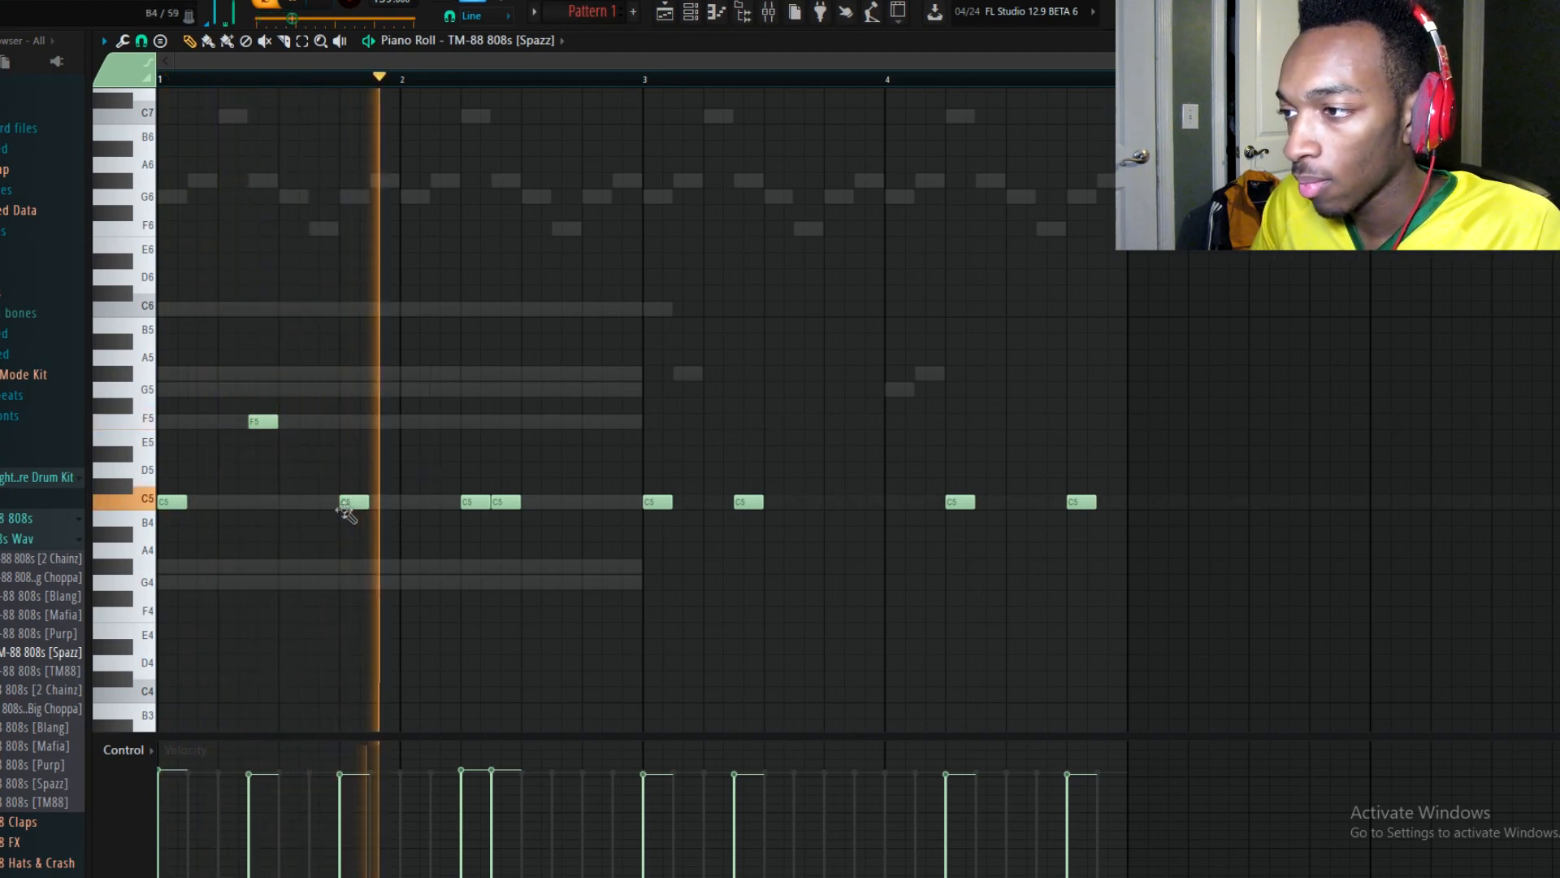
key("space")
- Raise the 808 note on beat 2.5 of bar 3 to G#5 and audition the pattern, checking it in the Channel Rack
left_click_drag(739, 505, 729, 375)
mouse_move(728, 390)
left_mouse_down()
mouse_move(725, 373)
mouse_move(749, 375)
left_mouse_up()
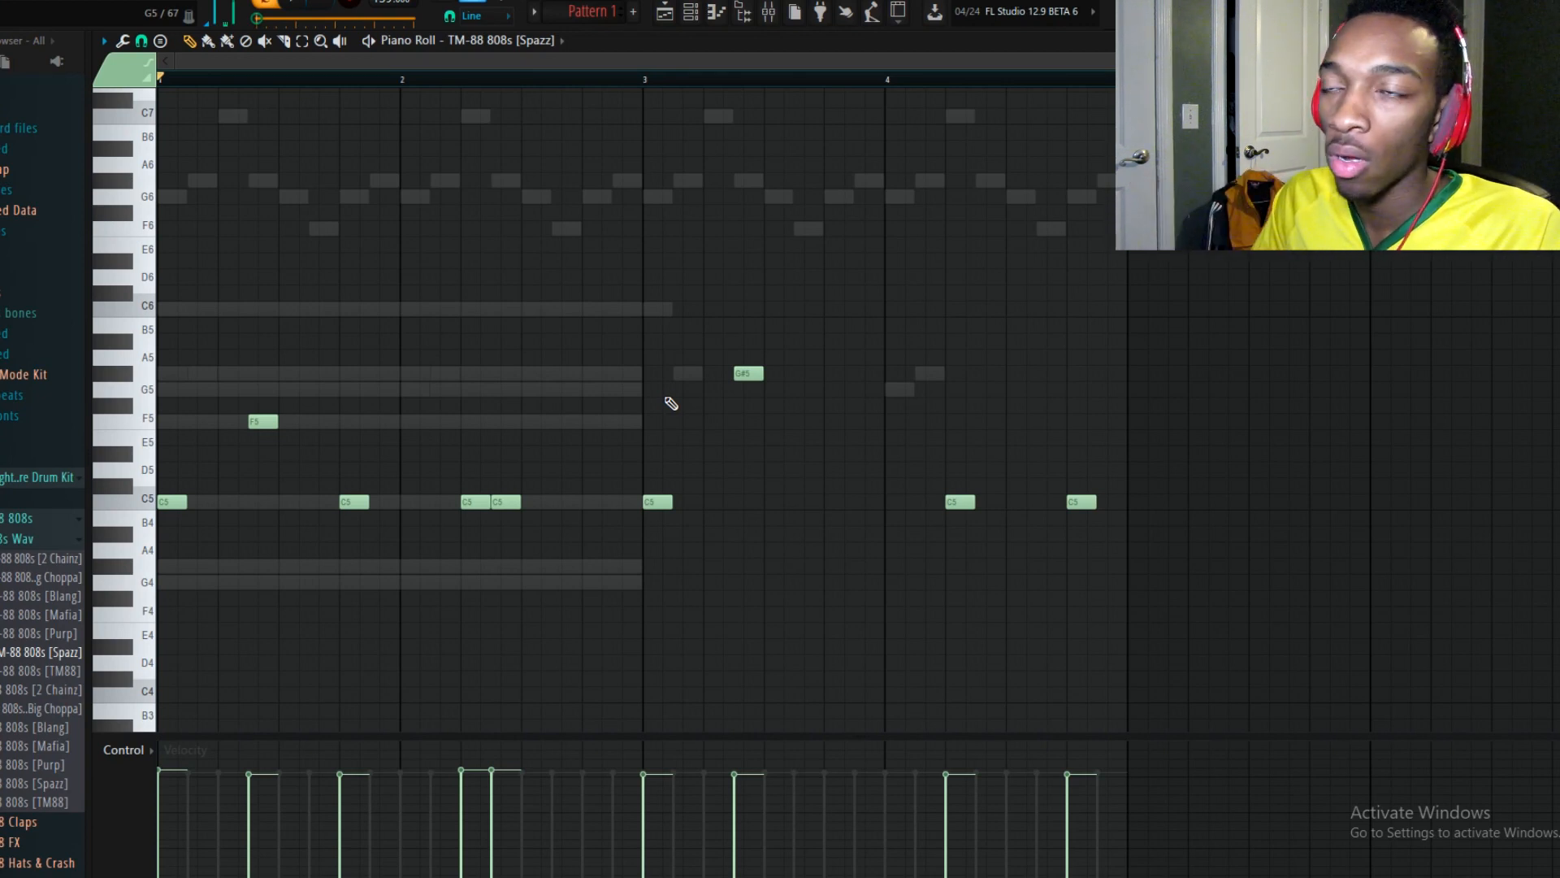
key("space")
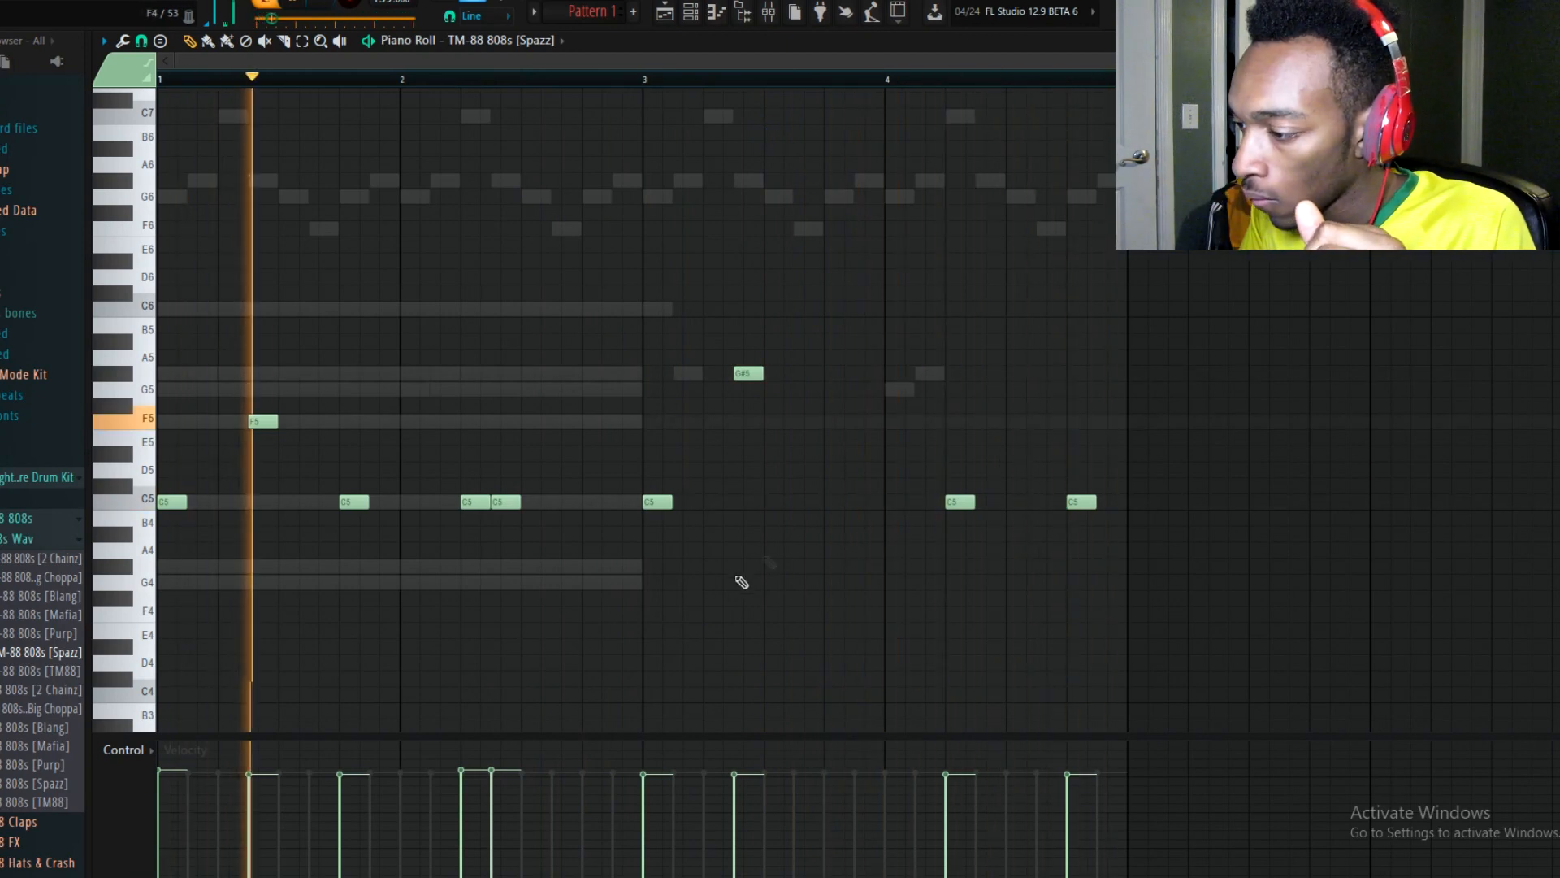
key("space")
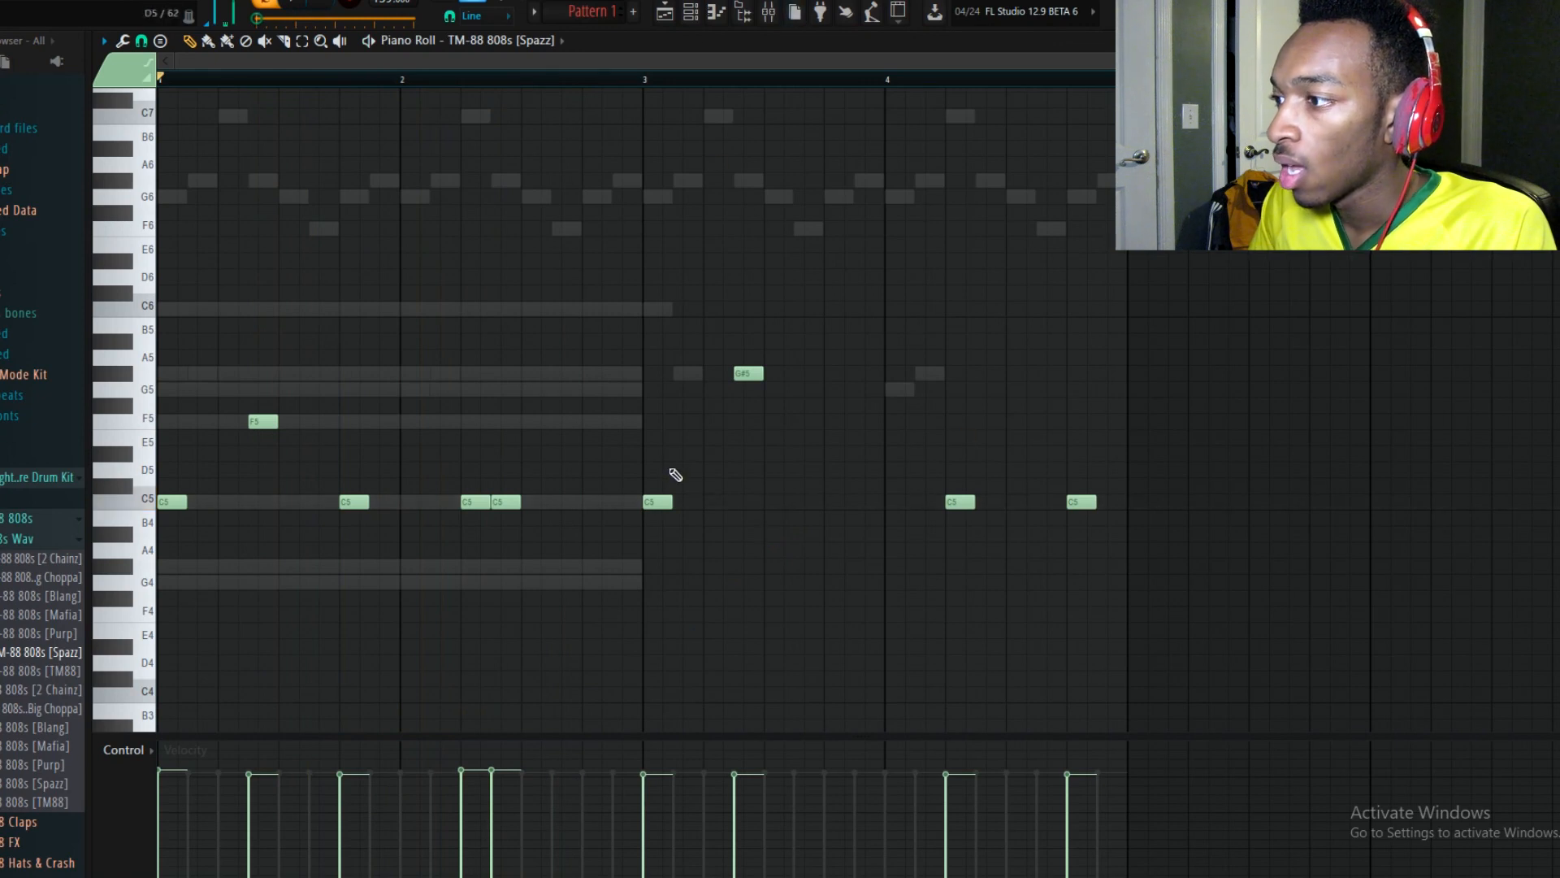
key("F6")
key("space")
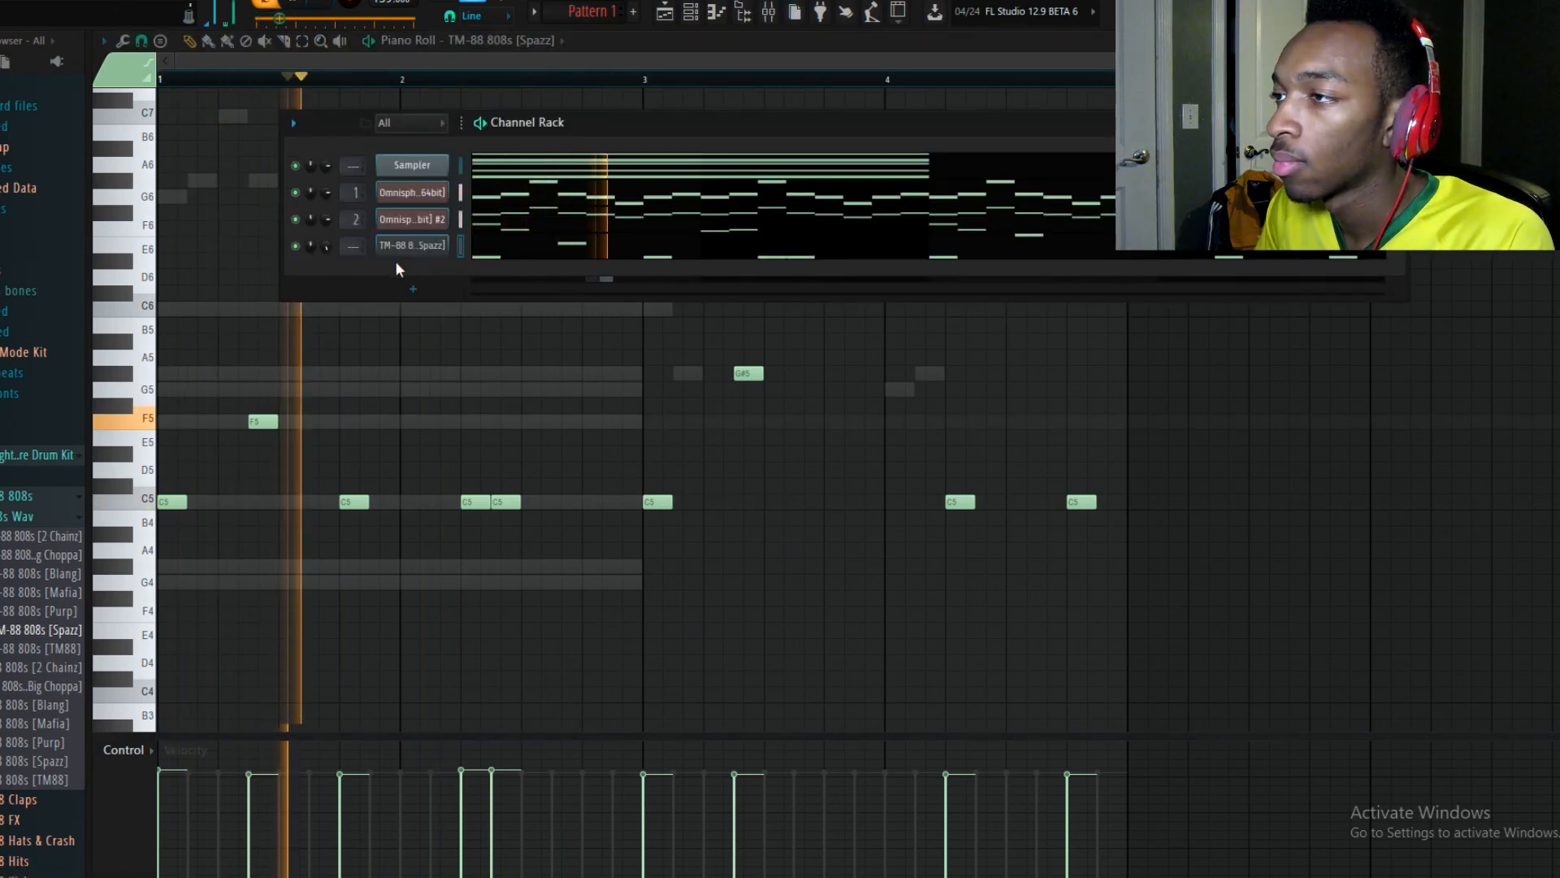
key("space")
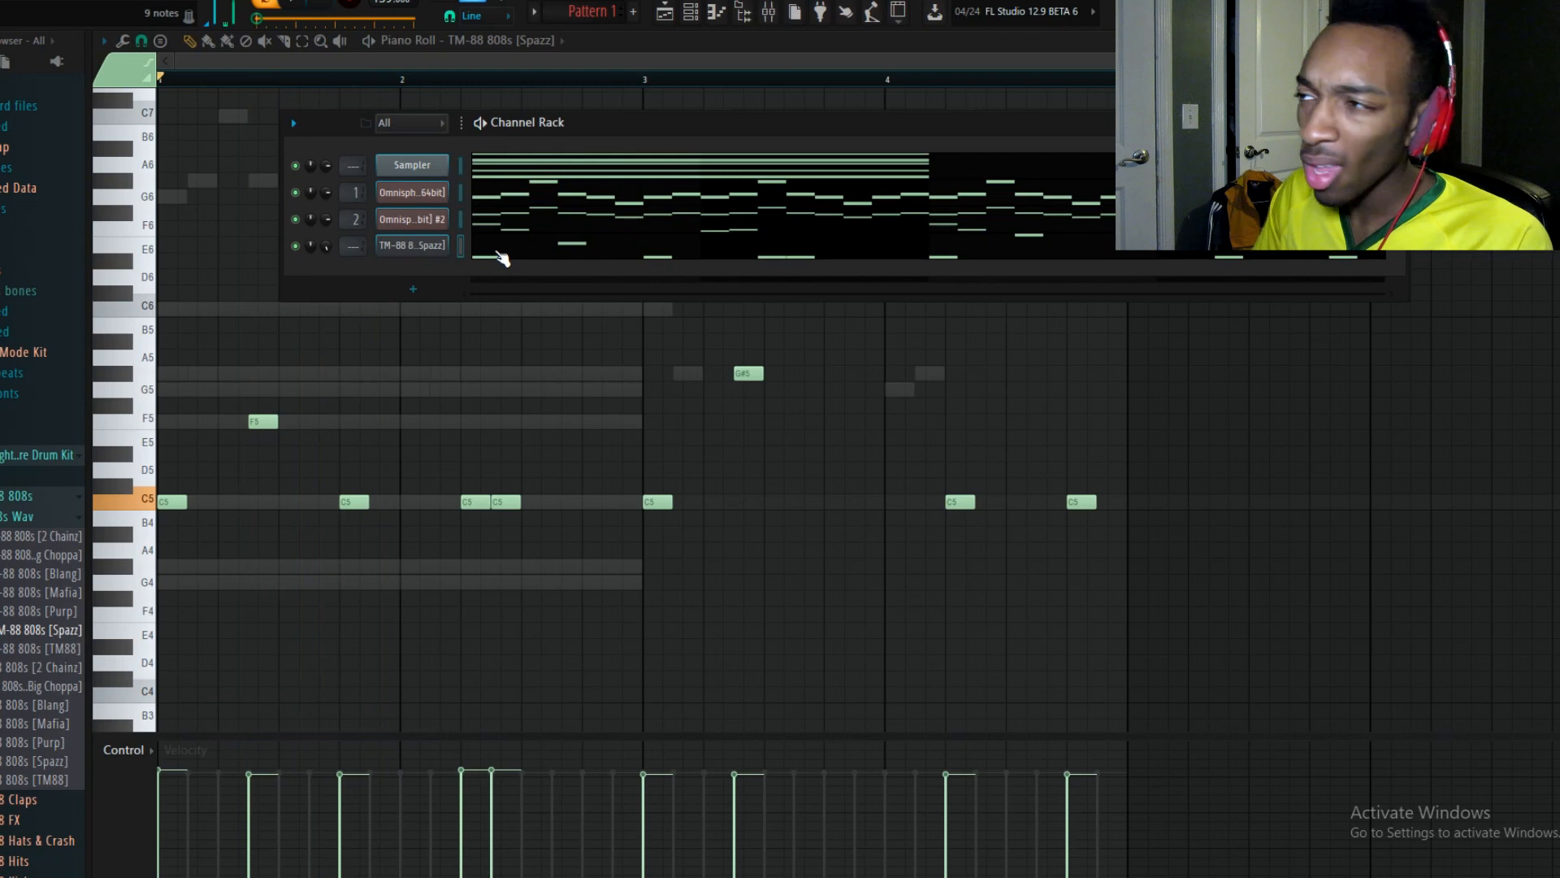
key("F6")
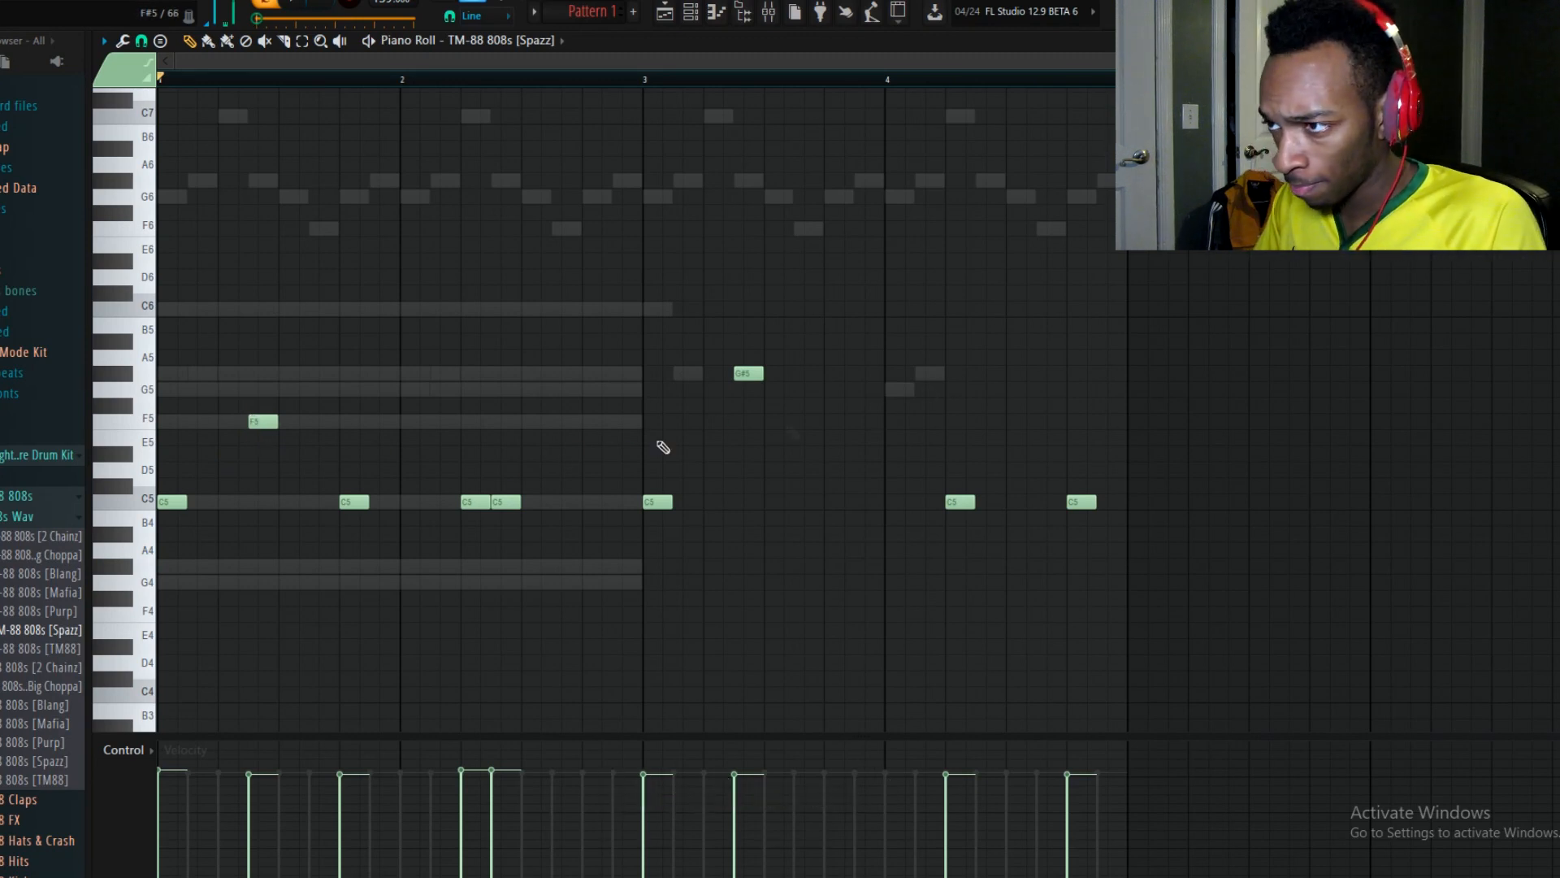
- Lower the beat 2.5 notes together, to C5 in bar 1 and D#5 in bar 3, and play the pattern
left_click_drag(808, 410, 122, 335)
left_click_drag(886, 422, 54, 313)
left_click_drag(270, 419, 272, 505)
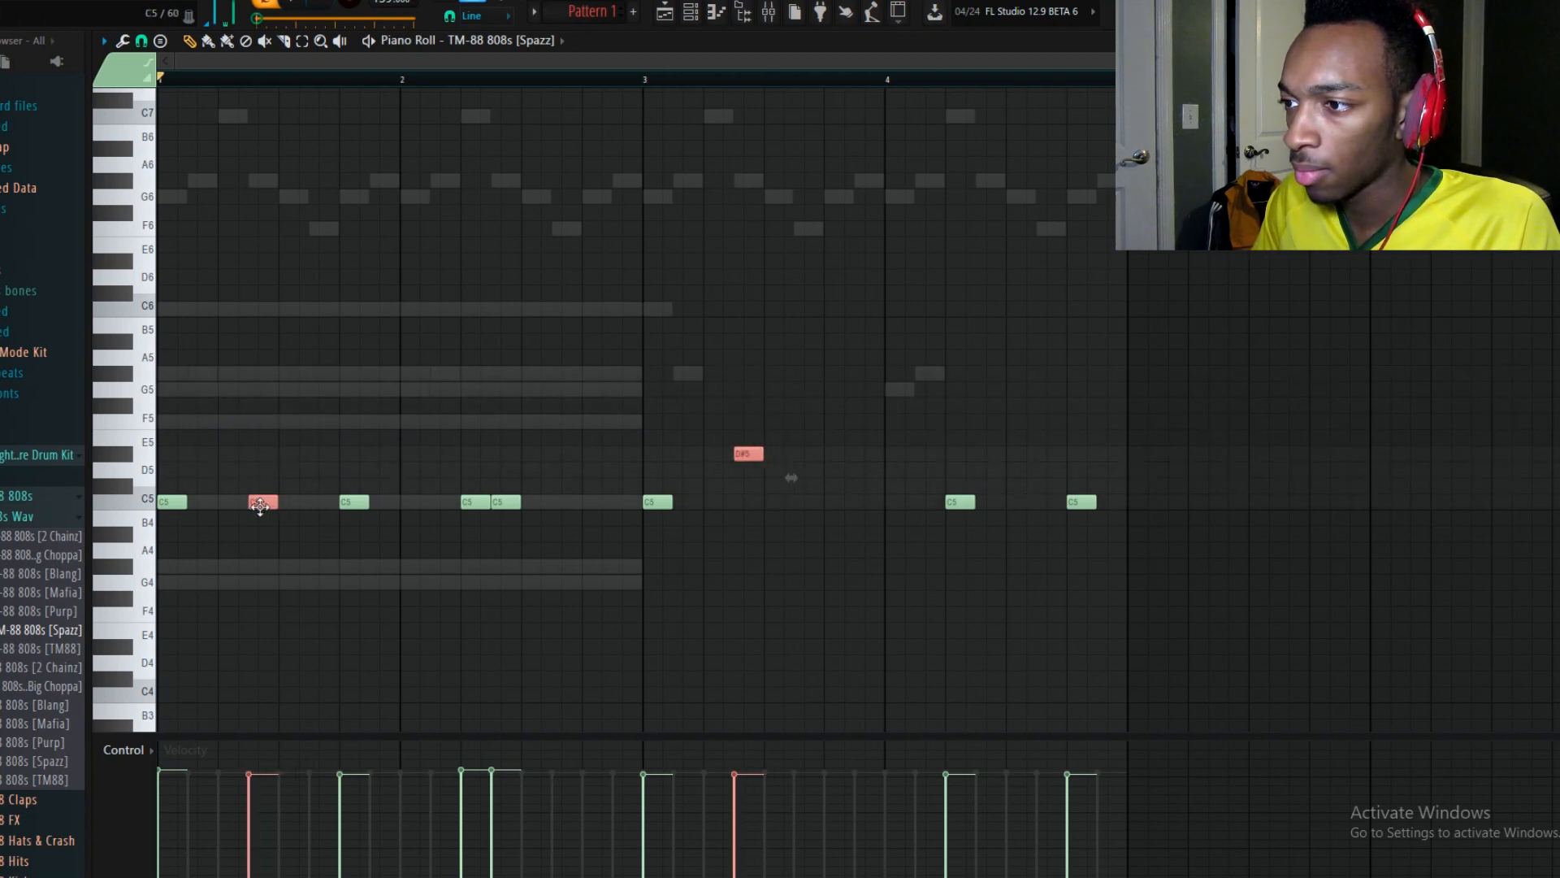
key("space")
key("space")
- Try an extra half-beat C5 note on beat 2 of bar 1, delete it, and replay the pattern
left_click_drag(227, 502, 222, 502)
key("space")
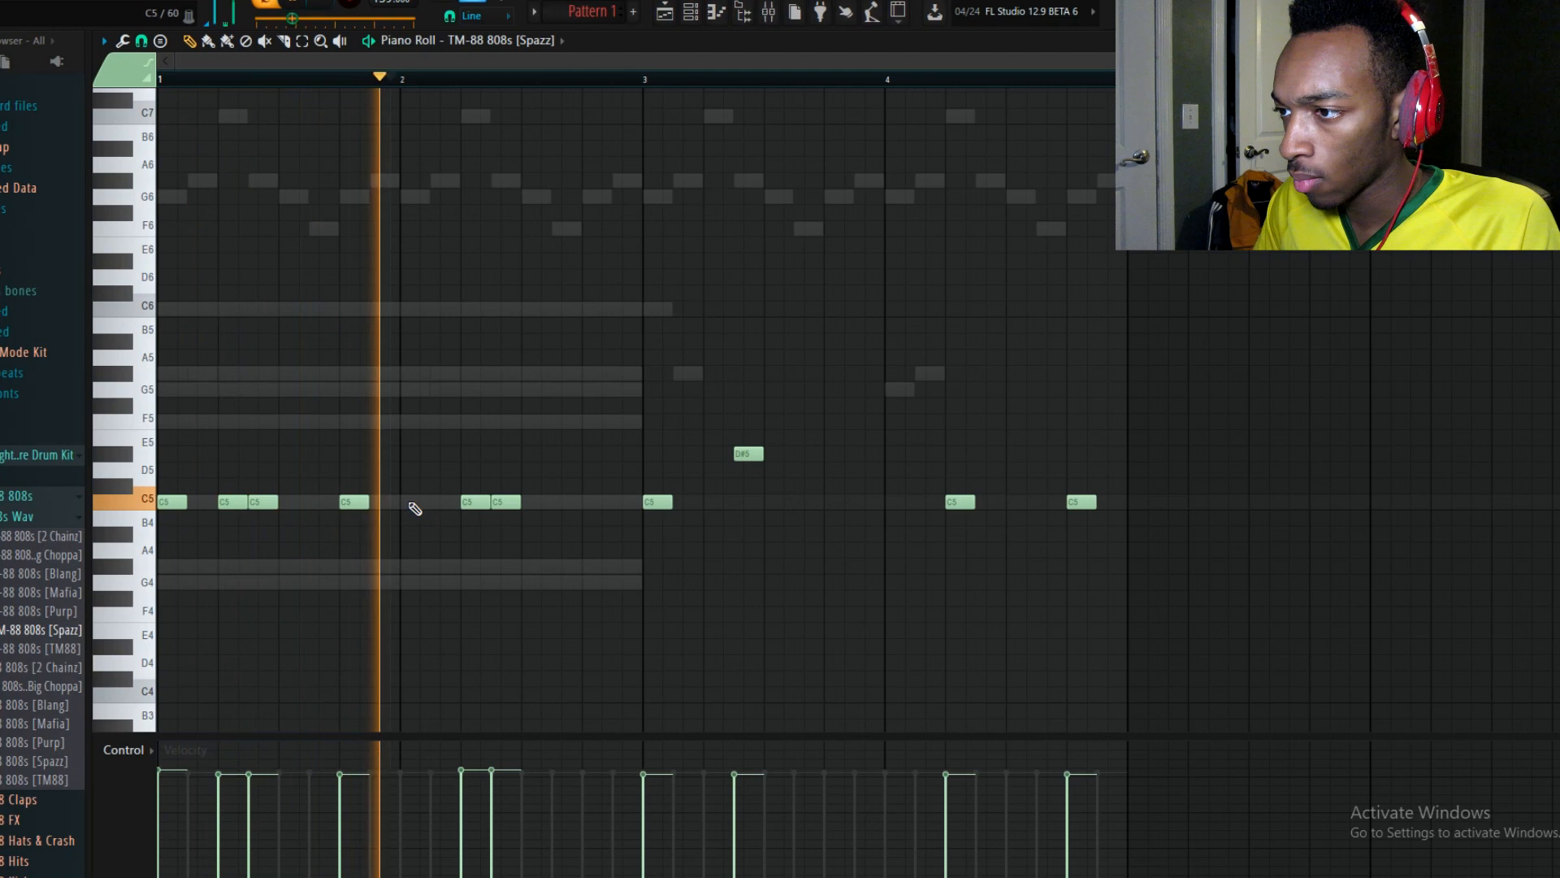
key("space")
right_click(233, 503)
key("space")
key("space")
key("space")
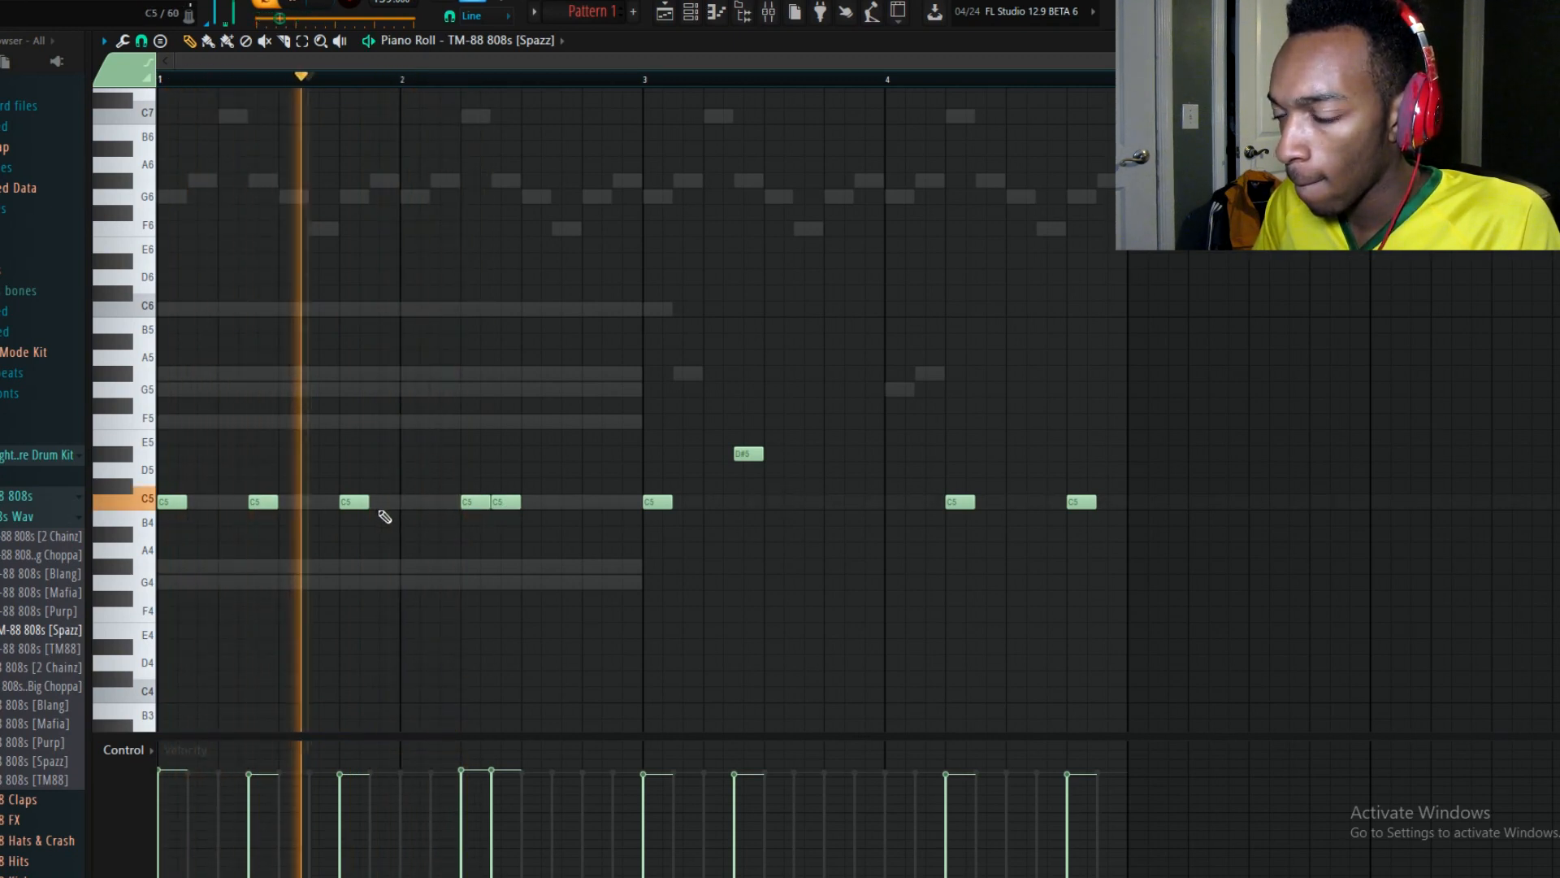
key("space")
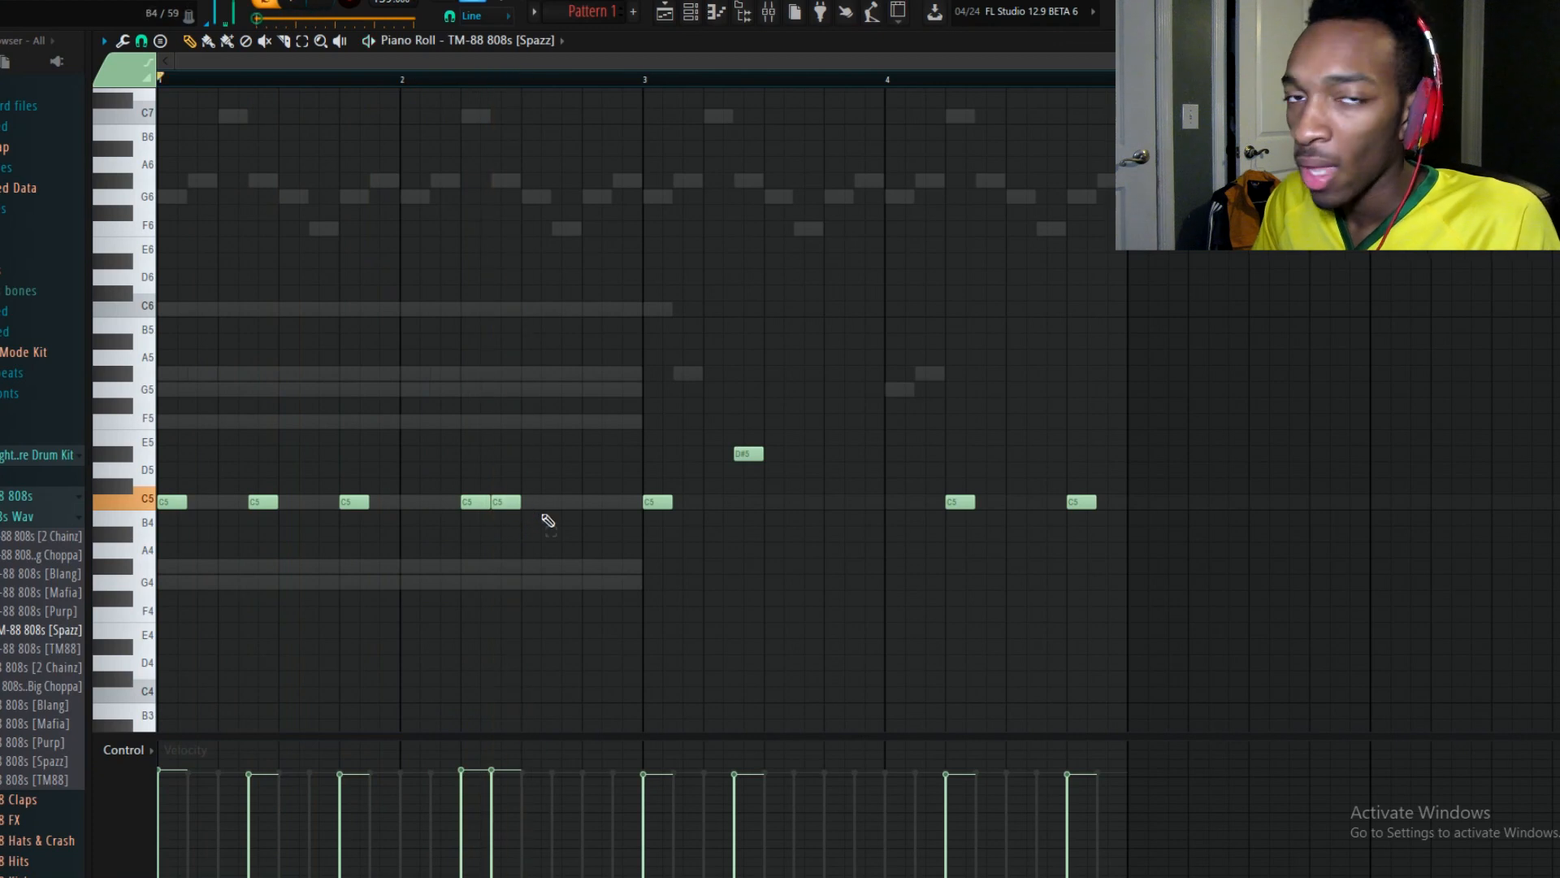
- Replace the two adjacent C5 notes in bar 2 with a roll of three 1/6-beat C5 notes starting on beat 2
left_click_drag(543, 519, 410, 488)
scroll(411, 488, "up", 4, "ctrl")
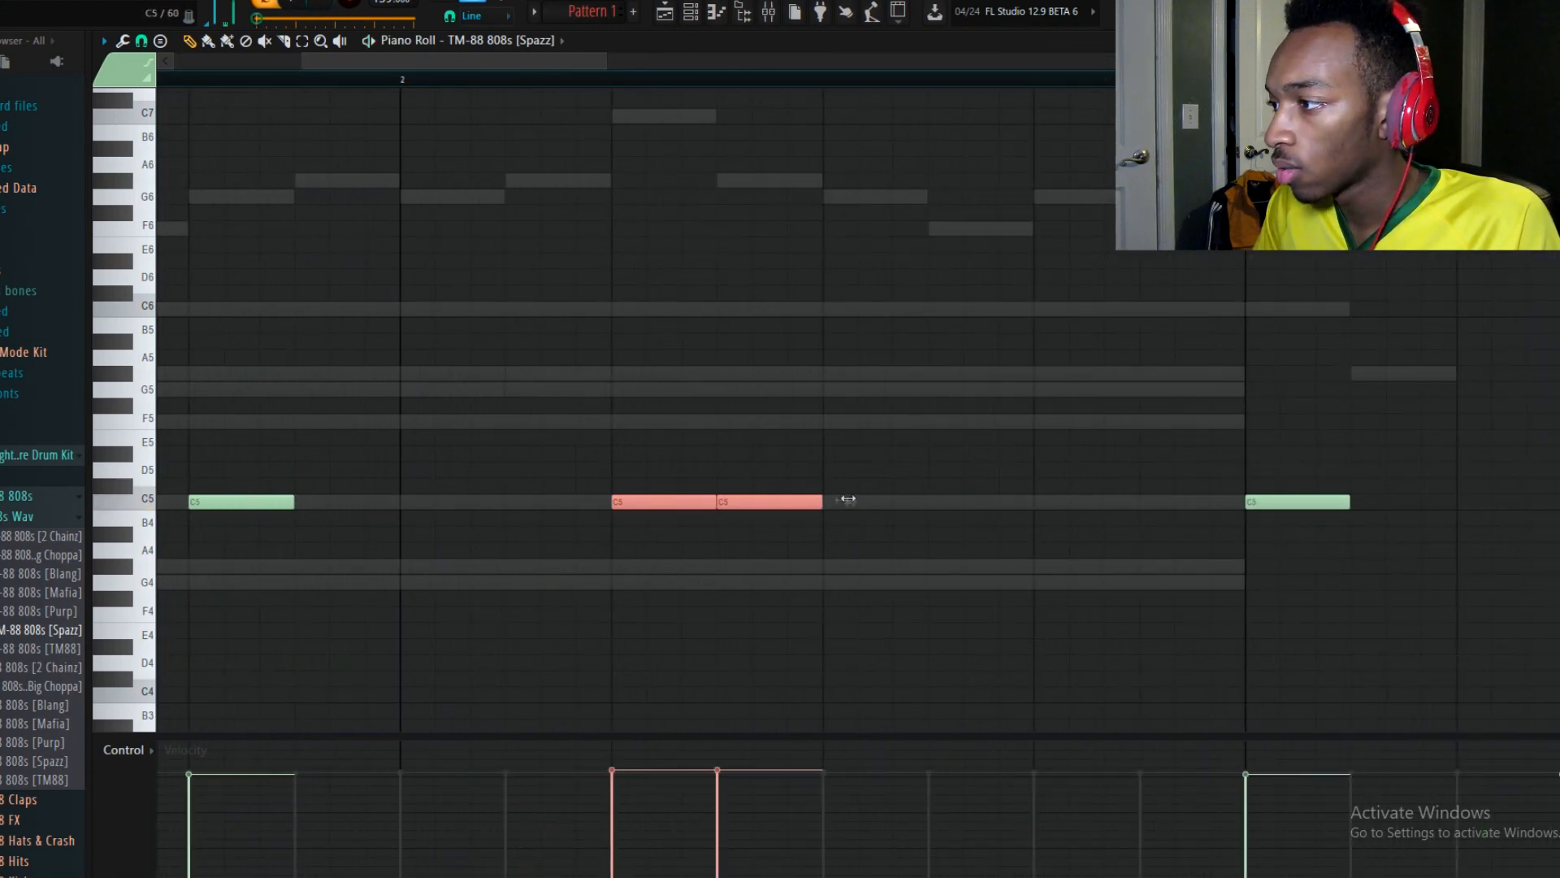
right_click(727, 502)
right_click(667, 504)
left_click(603, 501)
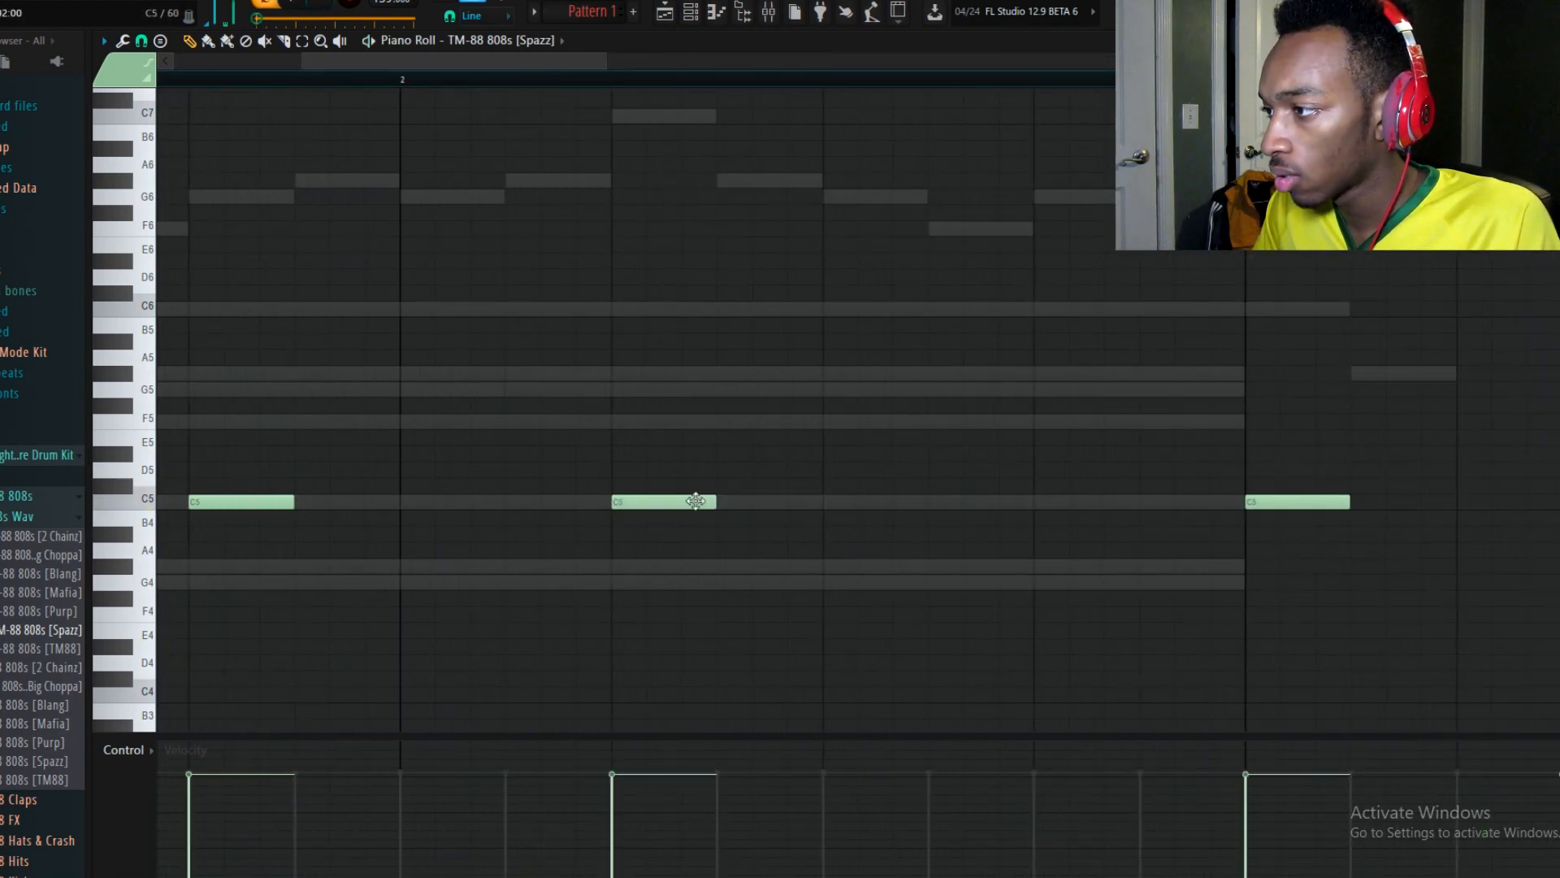
left_click(655, 502)
left_click(687, 504)
- Audition the three-note roll in bar 2 and check the piano roll's snap resolution options
left_click(612, 78)
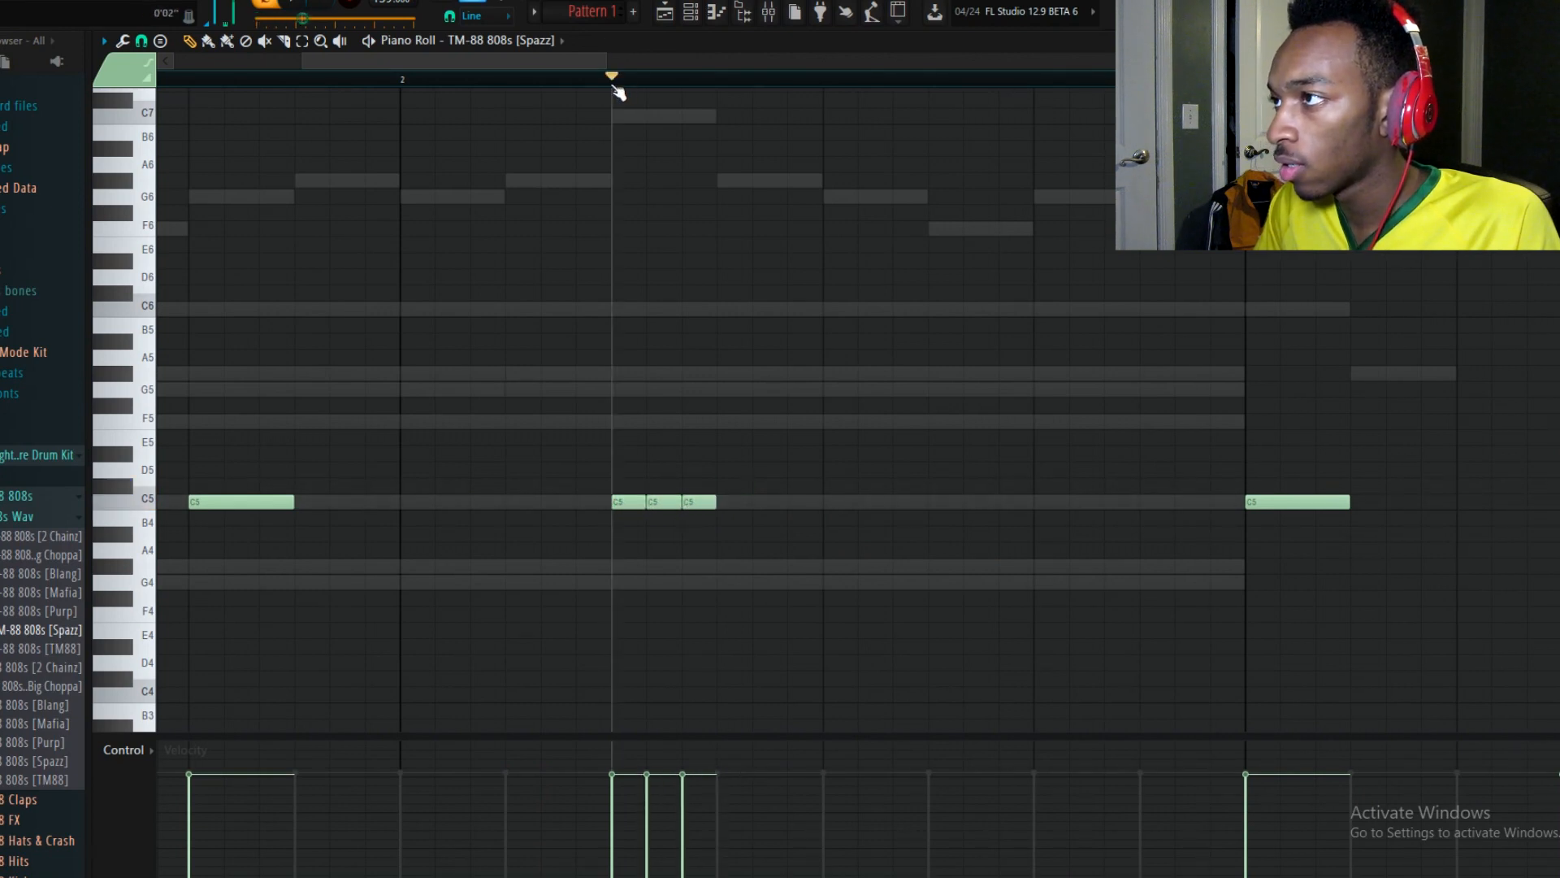
scroll(616, 317, "down", 5, "ctrl")
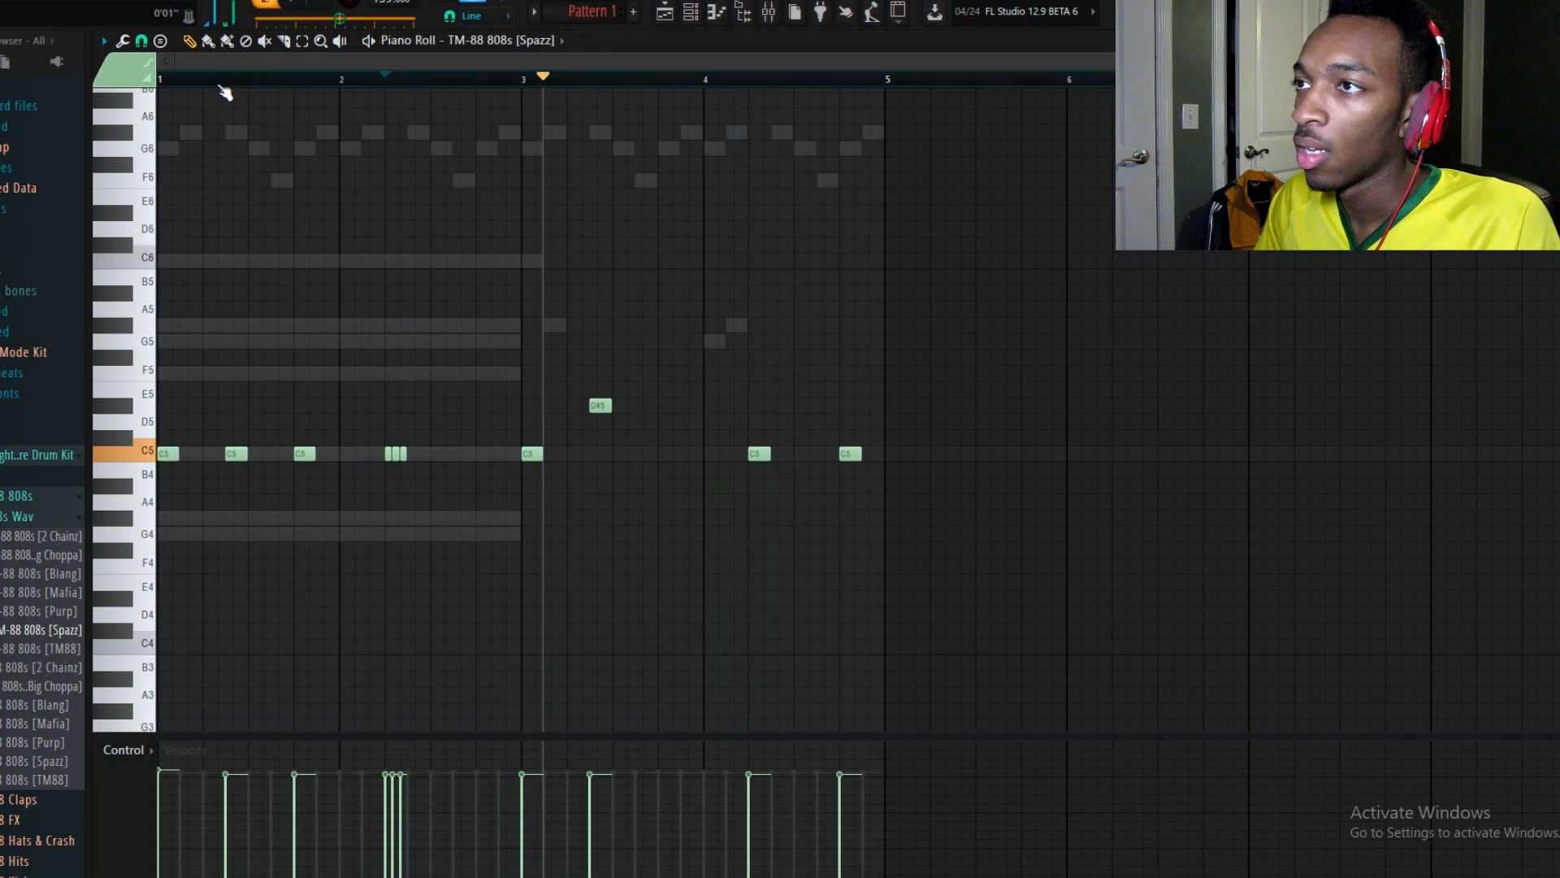
left_click(141, 41)
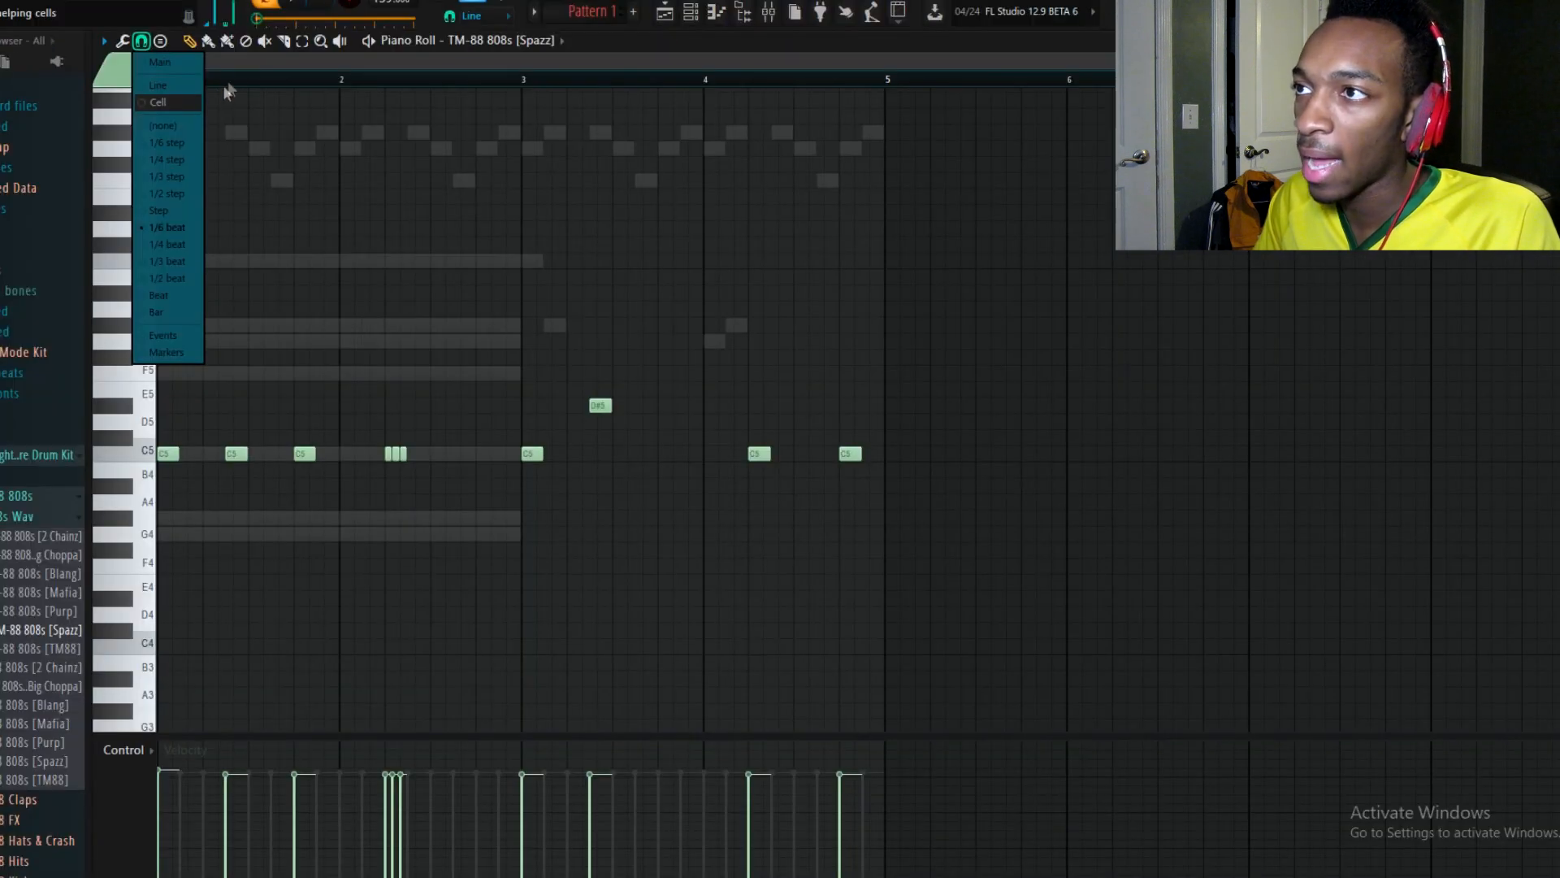
left_click(860, 179)
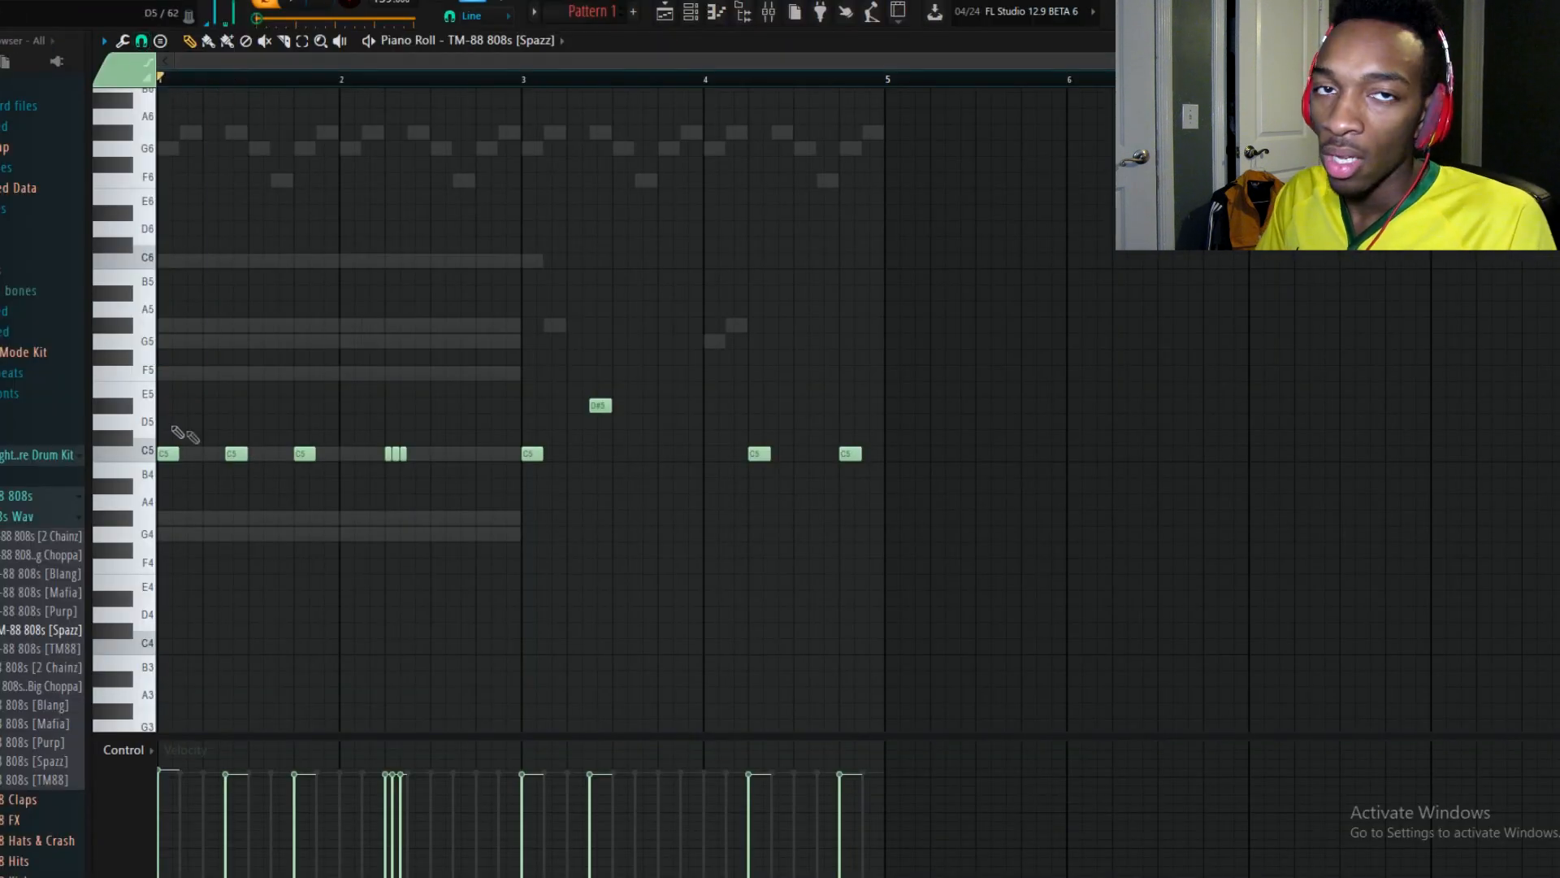
key("space")
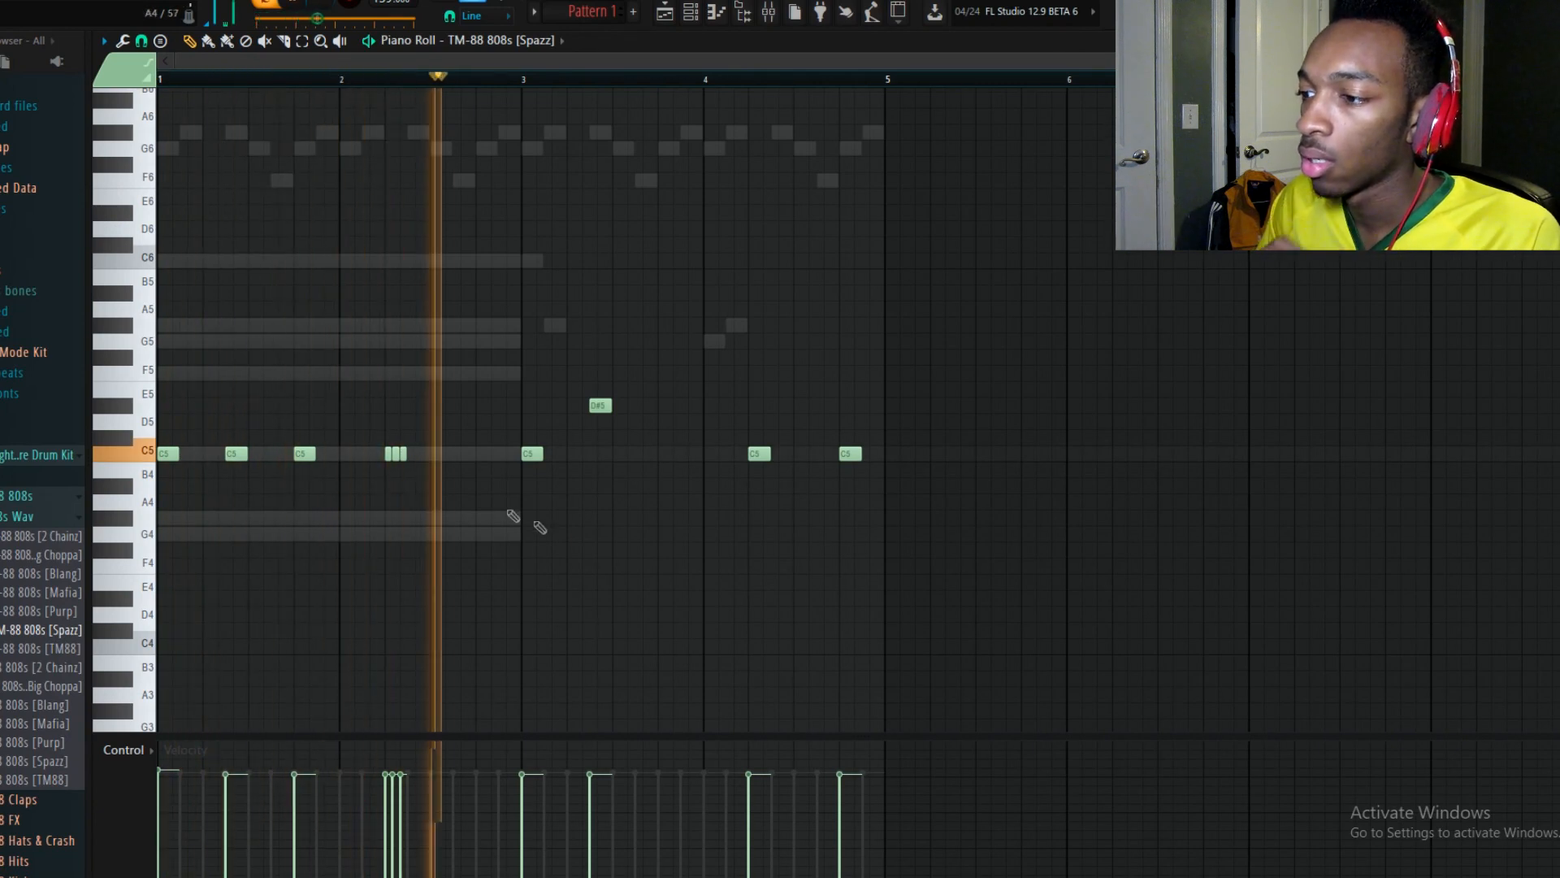
key("space")
- Raise the 808 note on beat 2.5 of bar 3 to F5 and play the pattern
left_click_drag(599, 404, 594, 369)
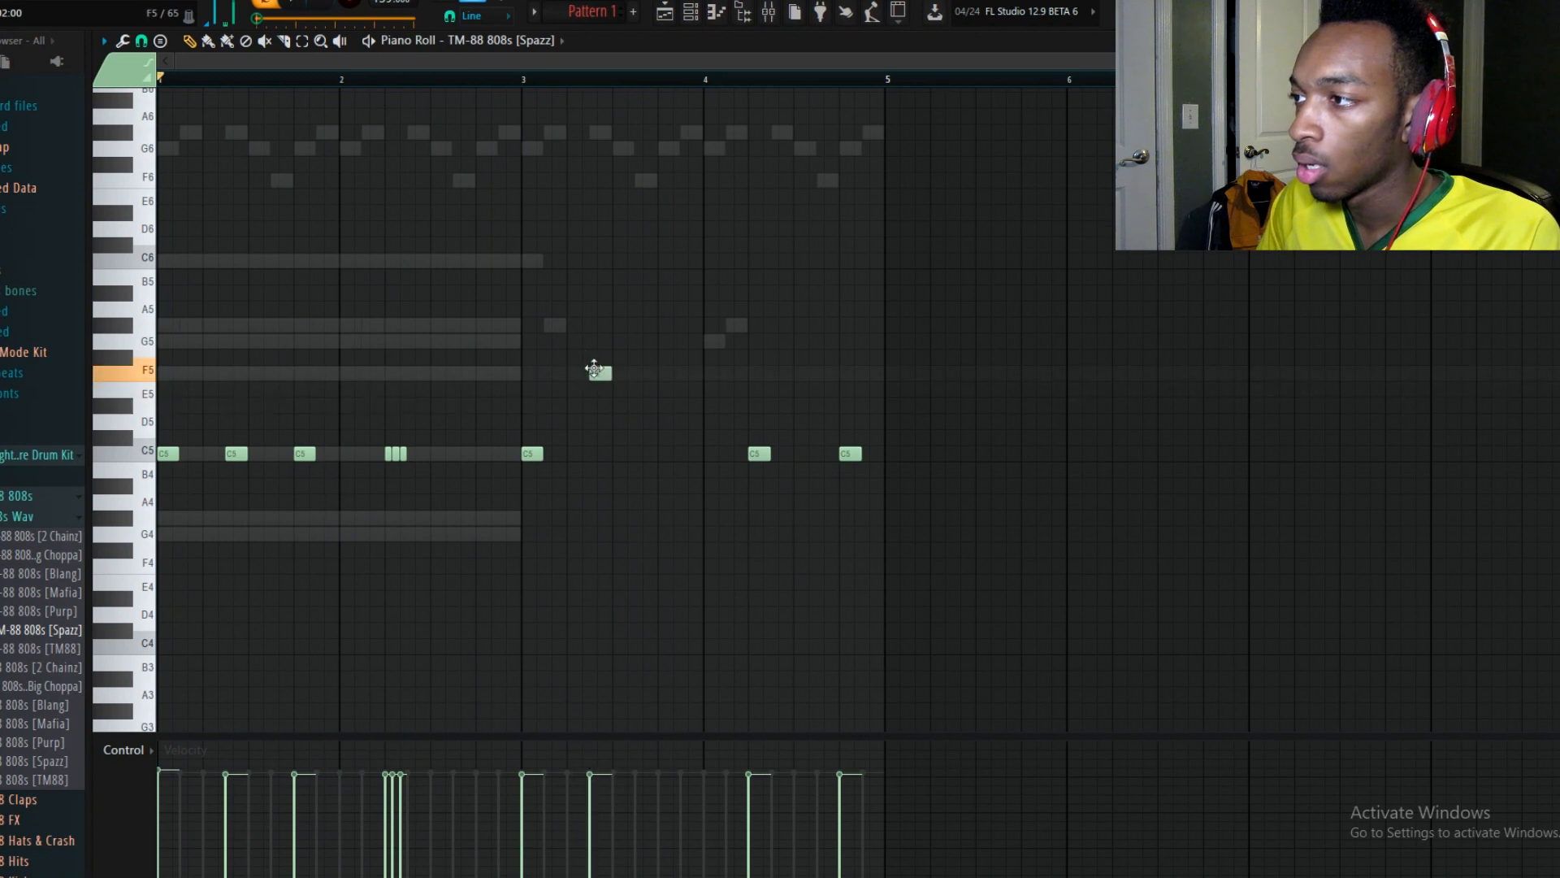
left_click(586, 420)
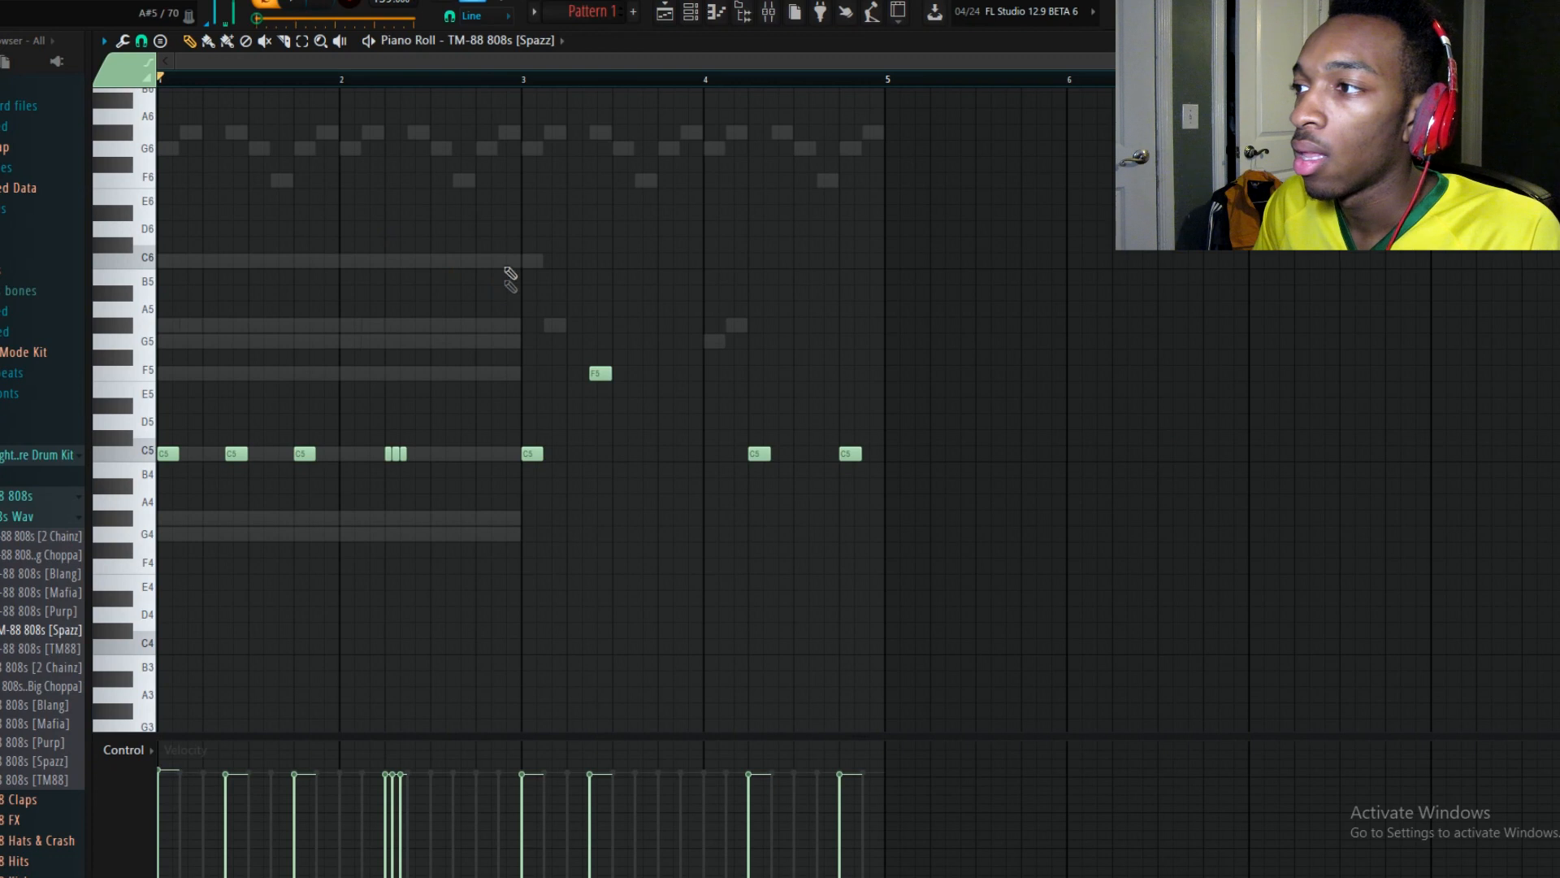
key("space")
key("space")
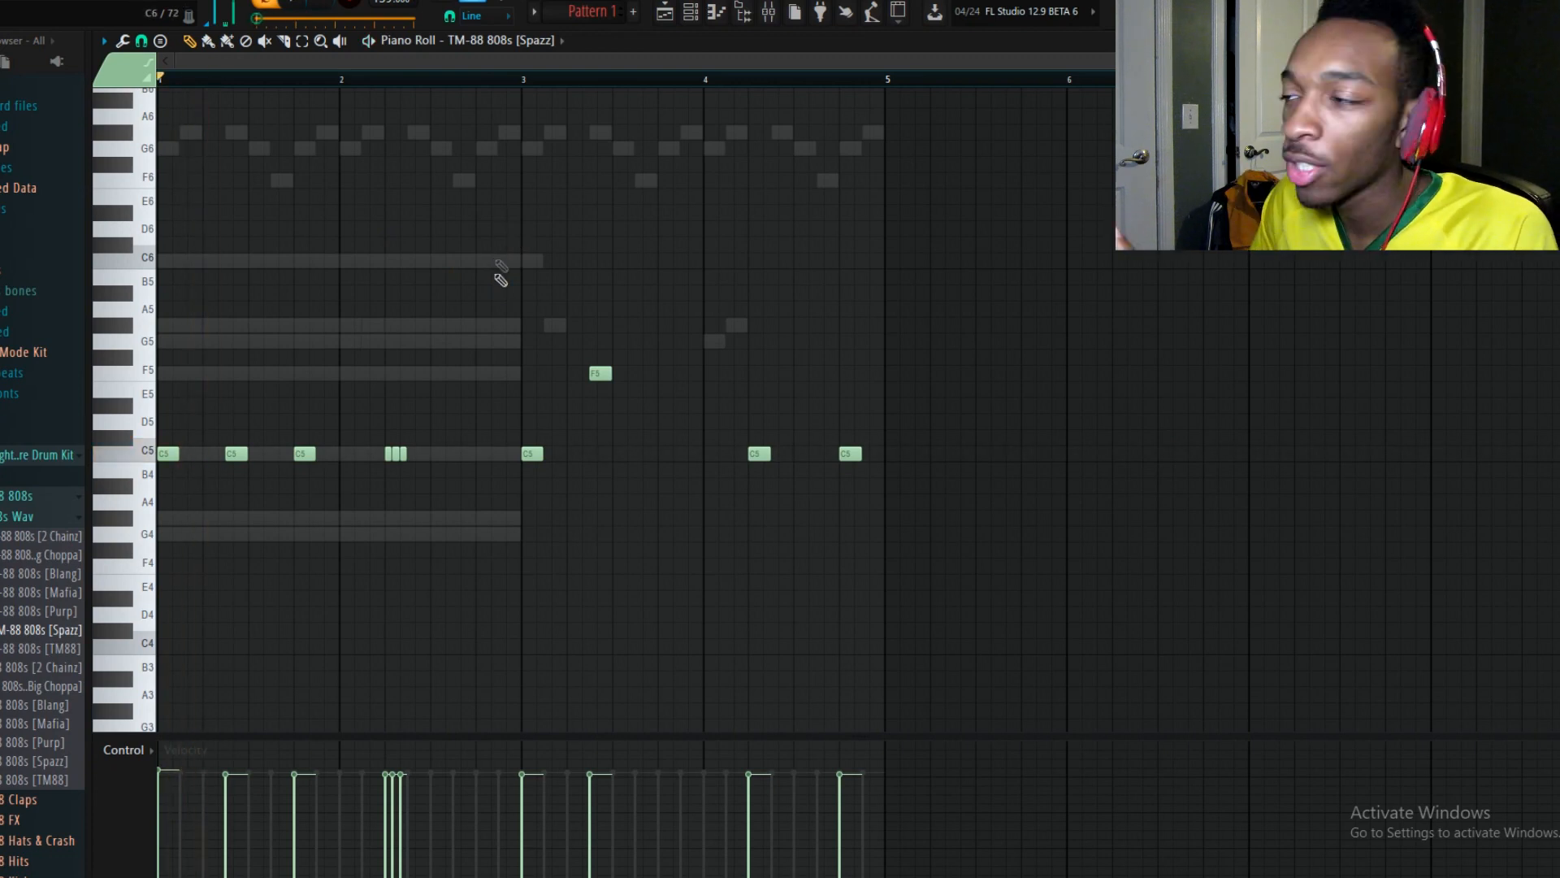
- Play the pattern and raise both 808 notes in bar 4, on beats 2 and 4, to F5
key("space")
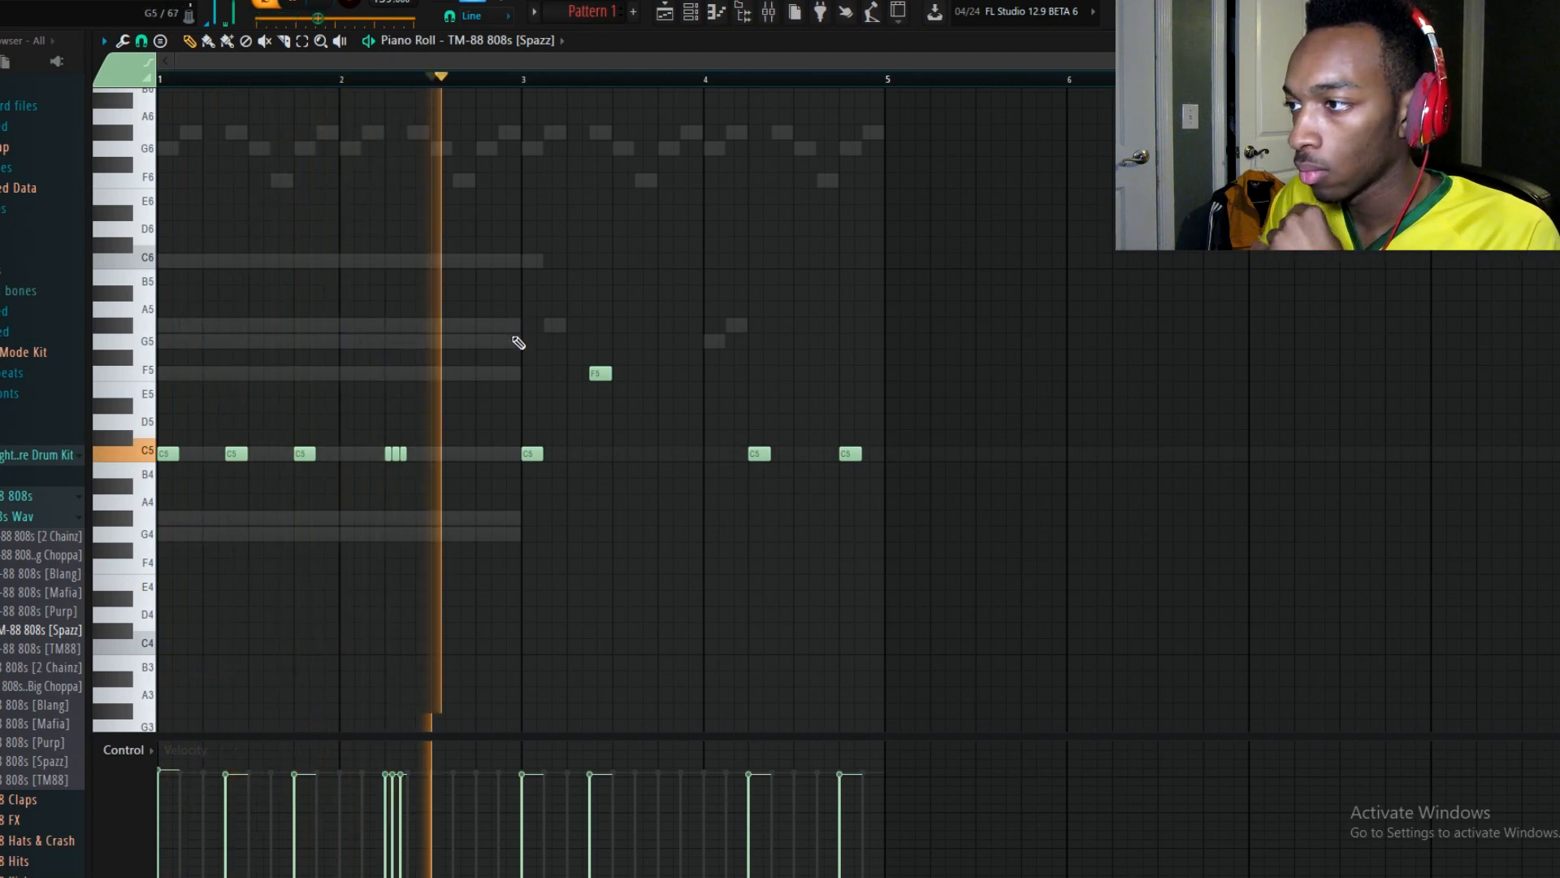
left_click_drag(759, 454, 759, 373)
left_click_drag(845, 454, 844, 379)
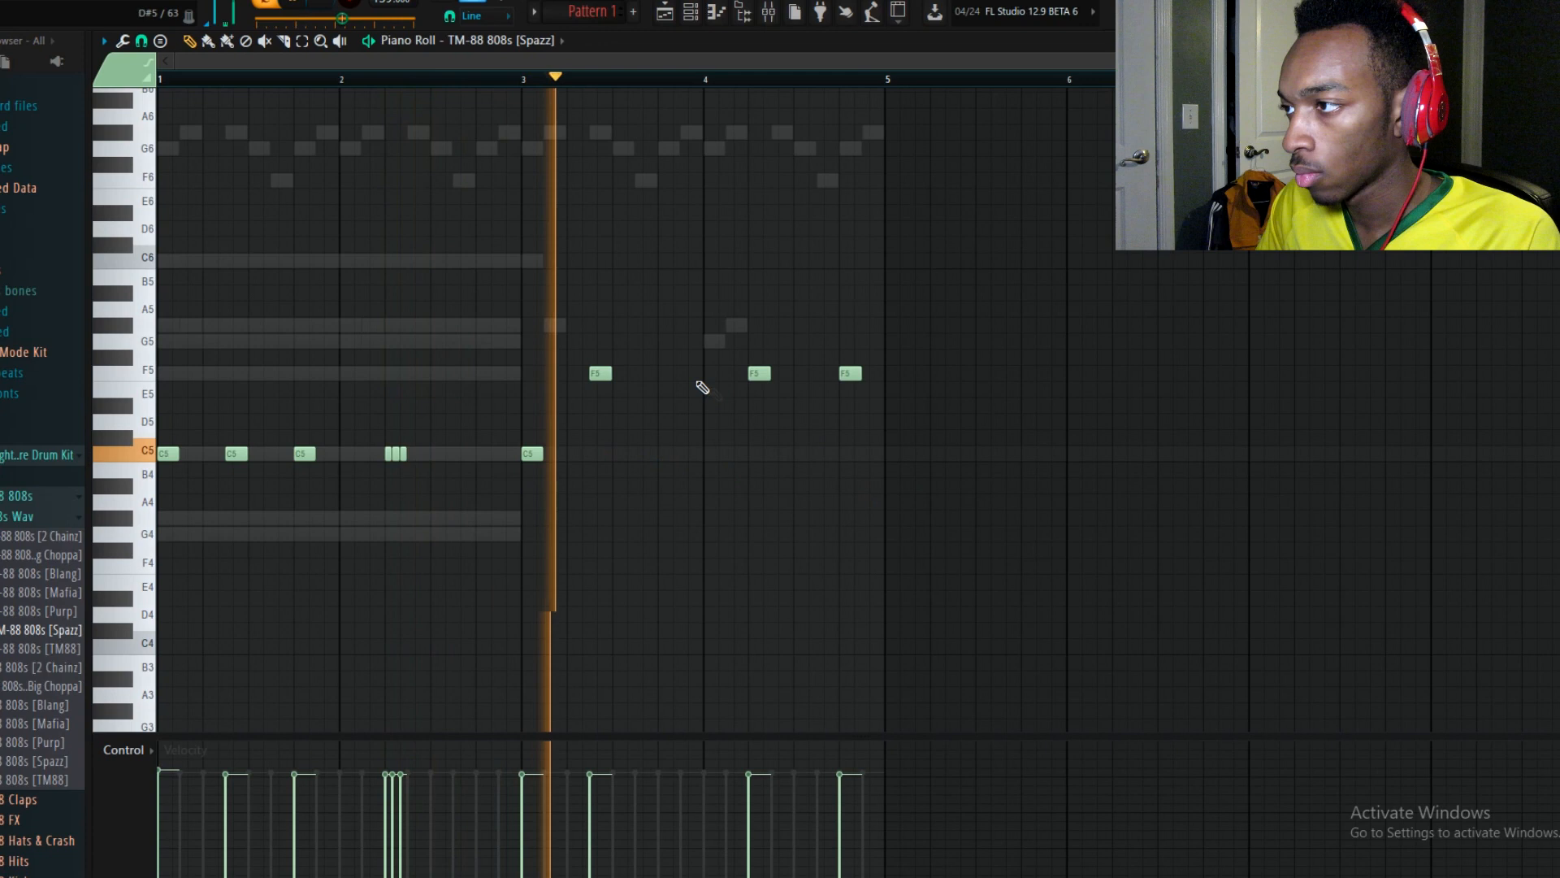
- Add an F5 808 note on beat 4 of bar 3 and play the pattern from the start of bar 3
key("space")
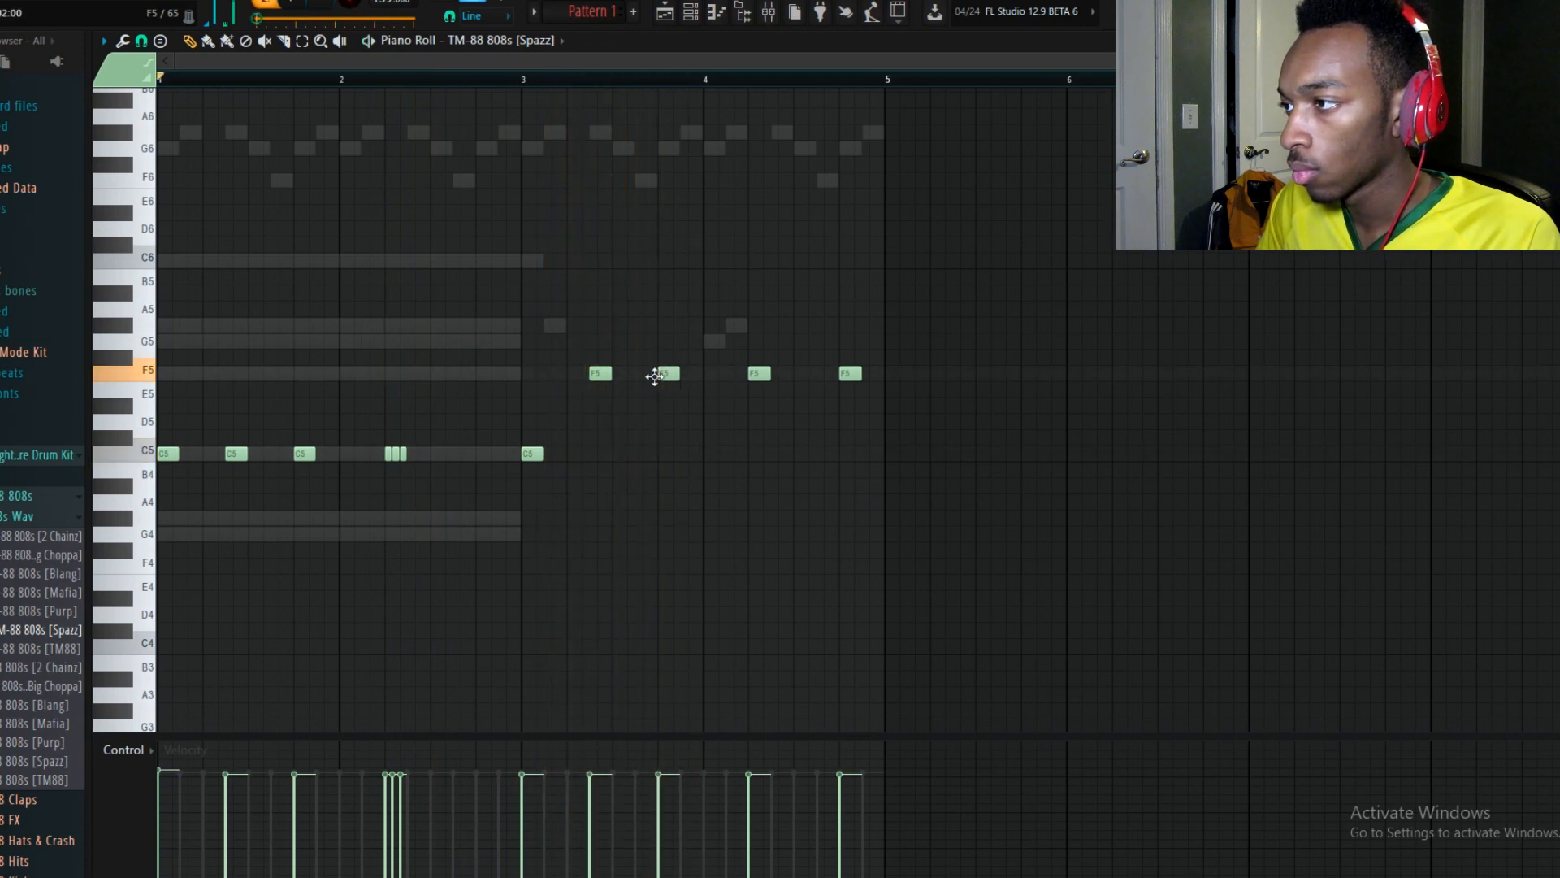
key("space")
key("space")
left_click(526, 84)
key("space")
key("space")
left_click_drag(618, 358, 614, 379)
key("space")
key("space")
right_click(623, 375)
- Add an F5 808 note on beat 2 of bar 3, directly before the existing F5, and audition the line from bar 3
left_click(572, 373)
key("space")
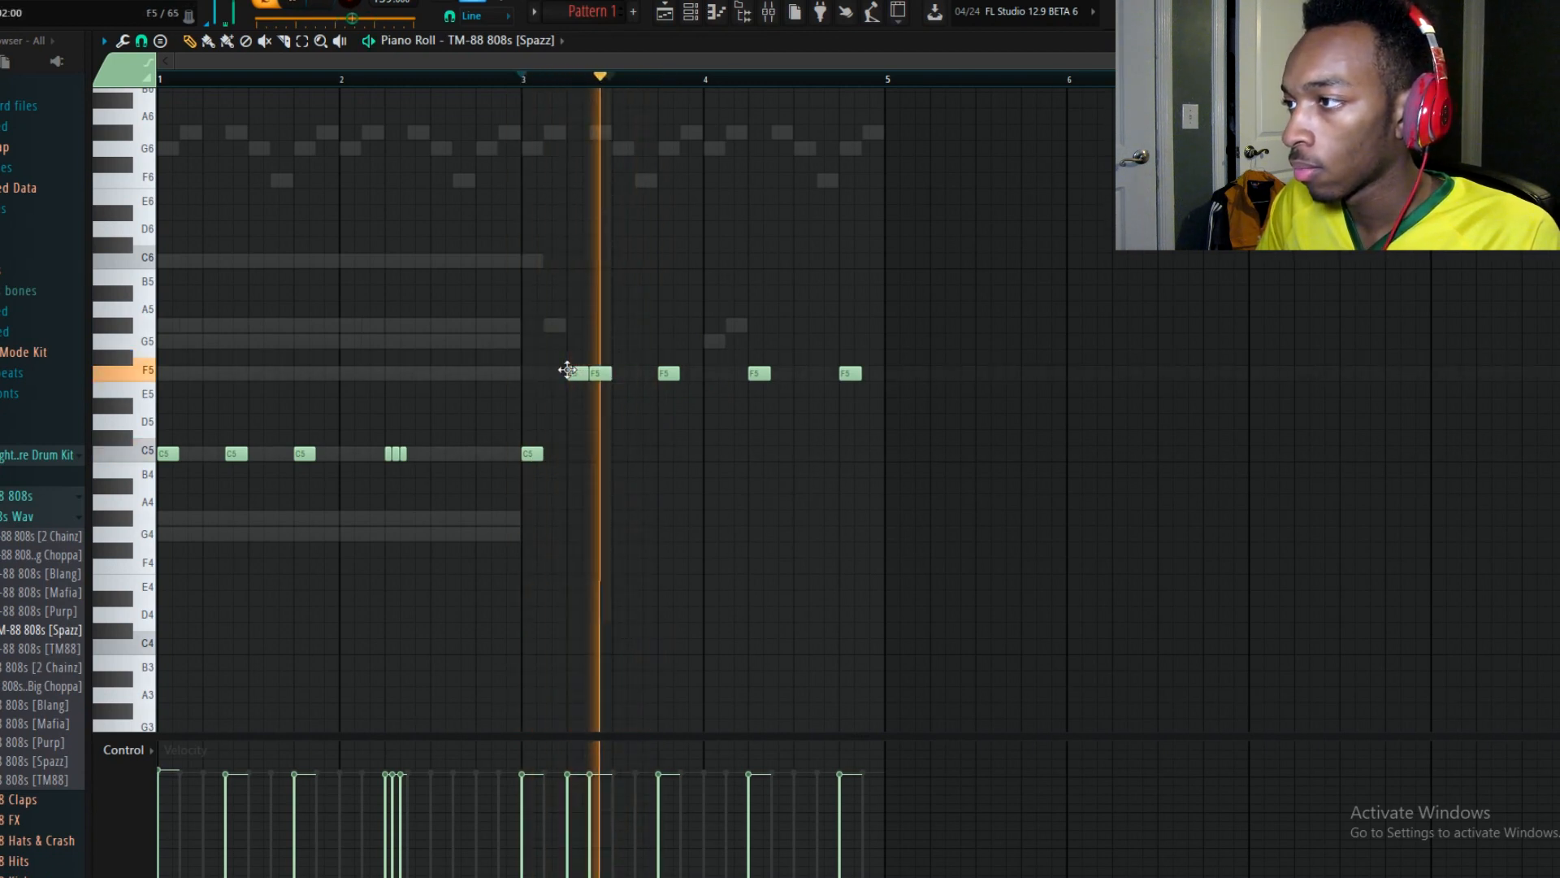
key("space")
key("space")
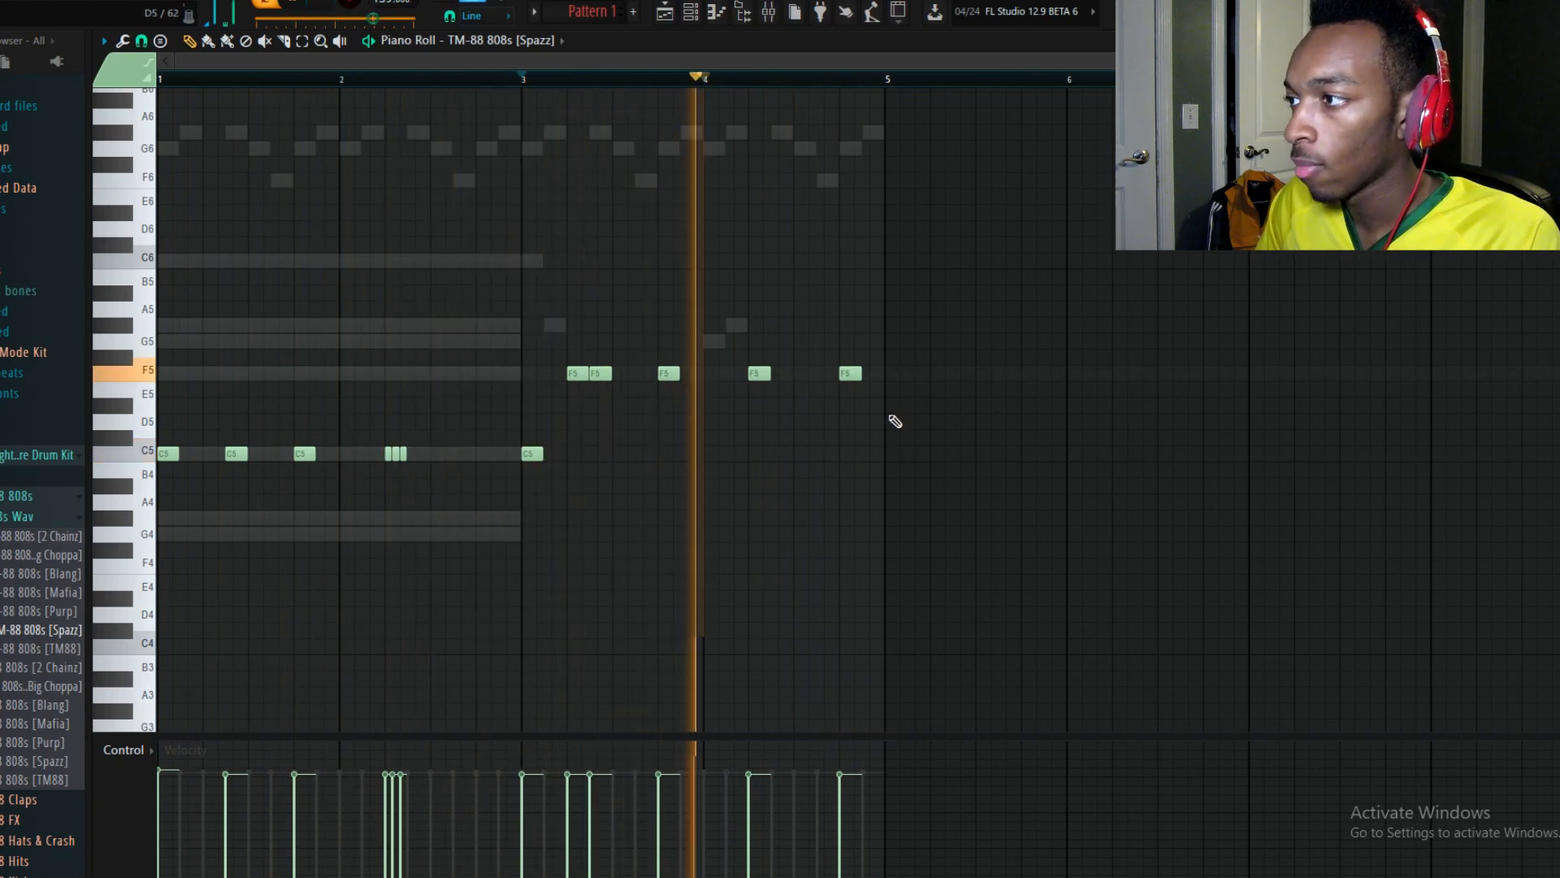
key("space")
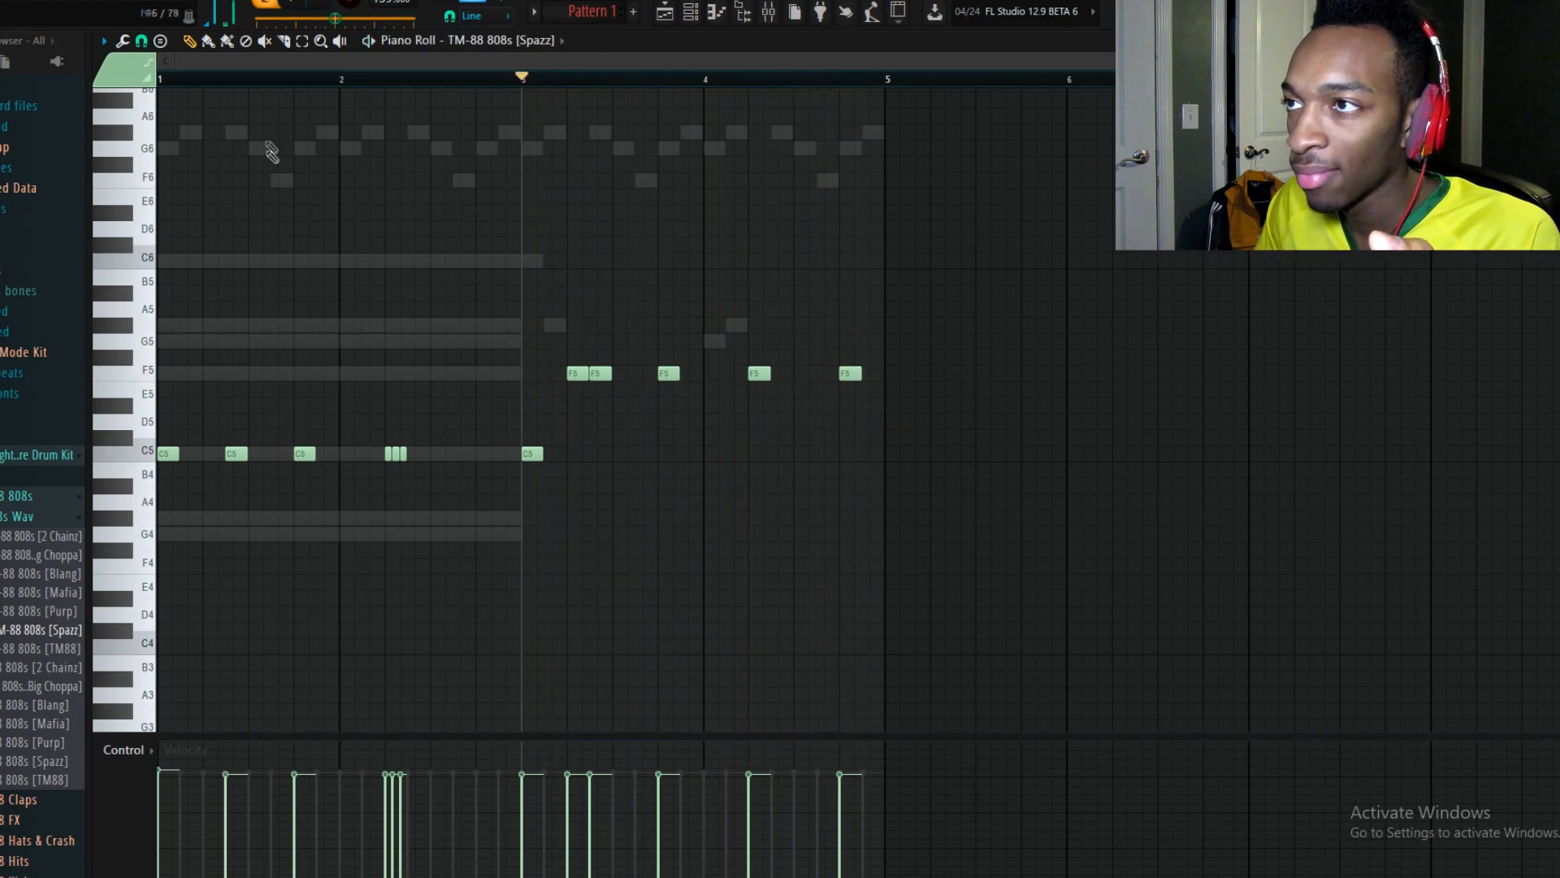
- Return the playhead to bar 1 and examine the C5 808 notes and the bar 2 roll by selecting them in turn
left_click_drag(250, 85, 111, 84)
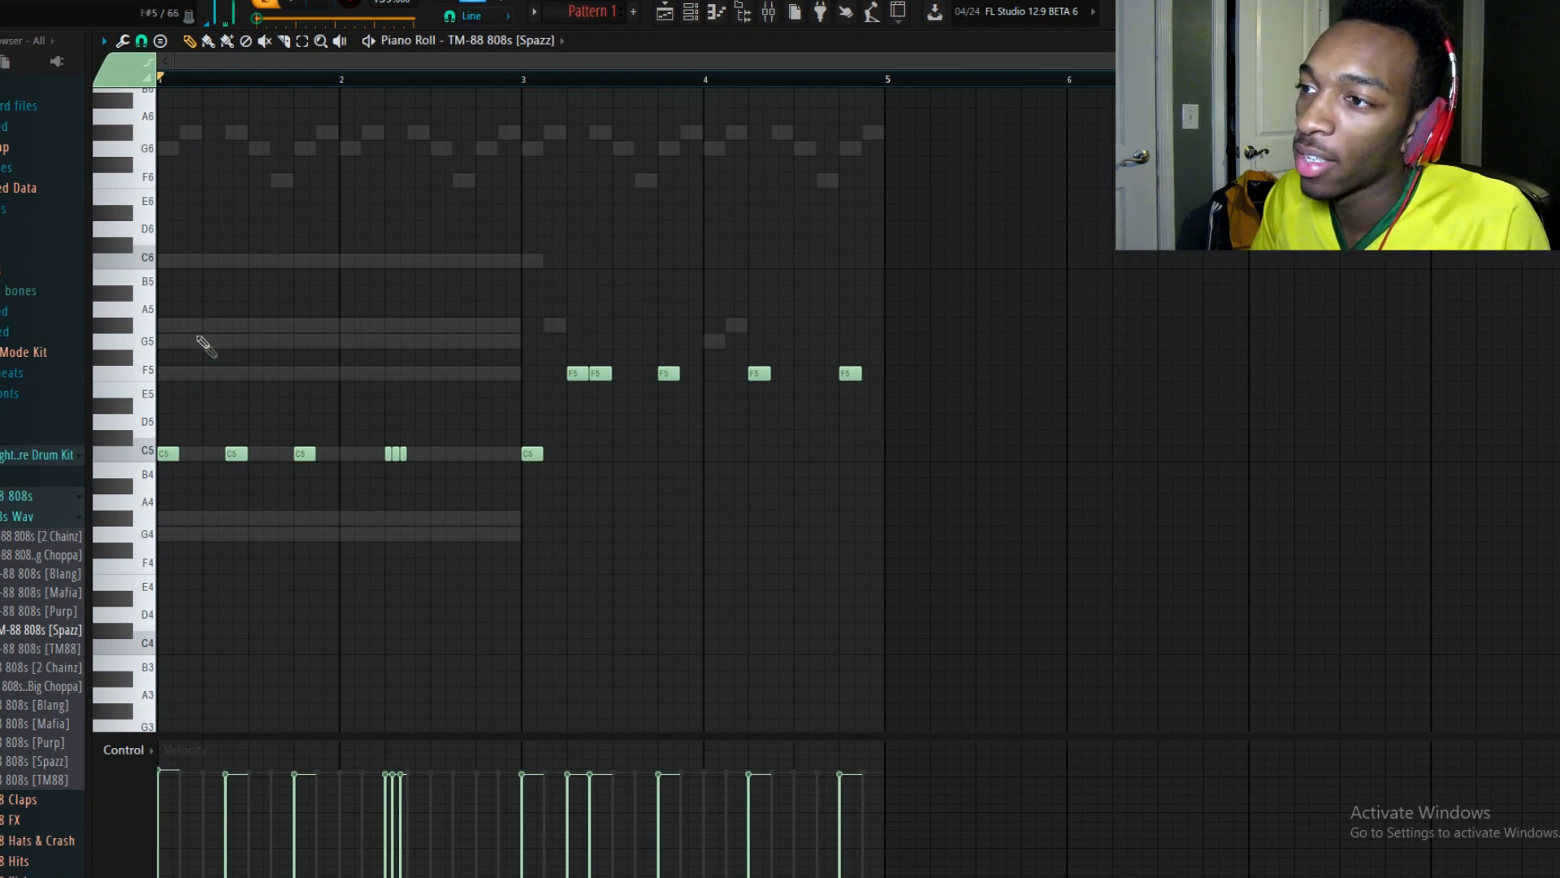
left_click_drag(193, 318, 159, 719)
left_click_drag(203, 350, 241, 684)
left_click_drag(303, 314, 358, 734)
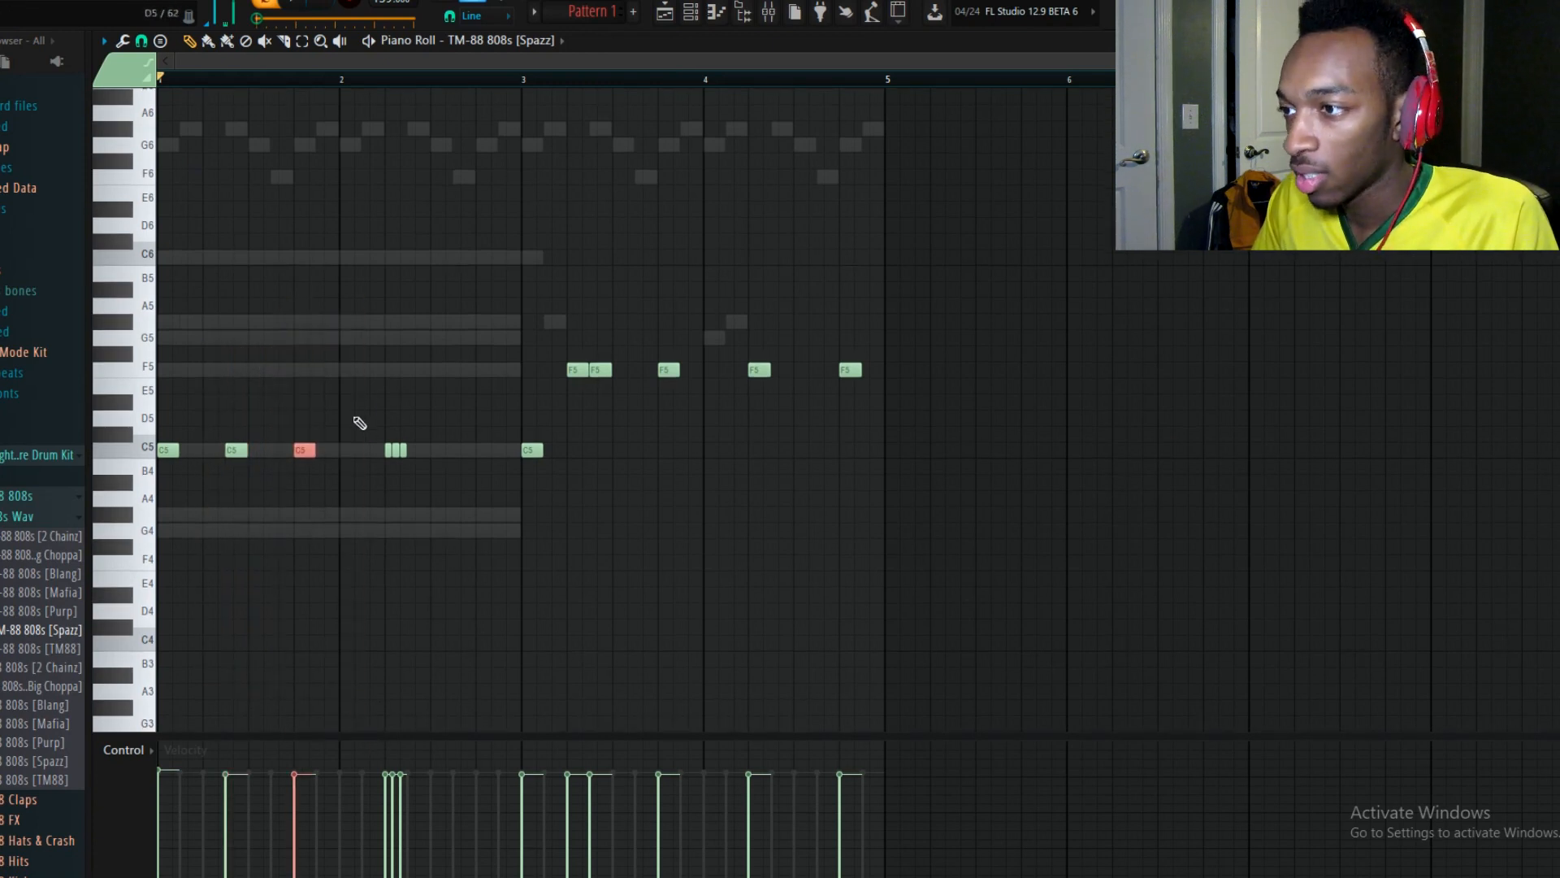
left_click_drag(394, 440, 447, 693)
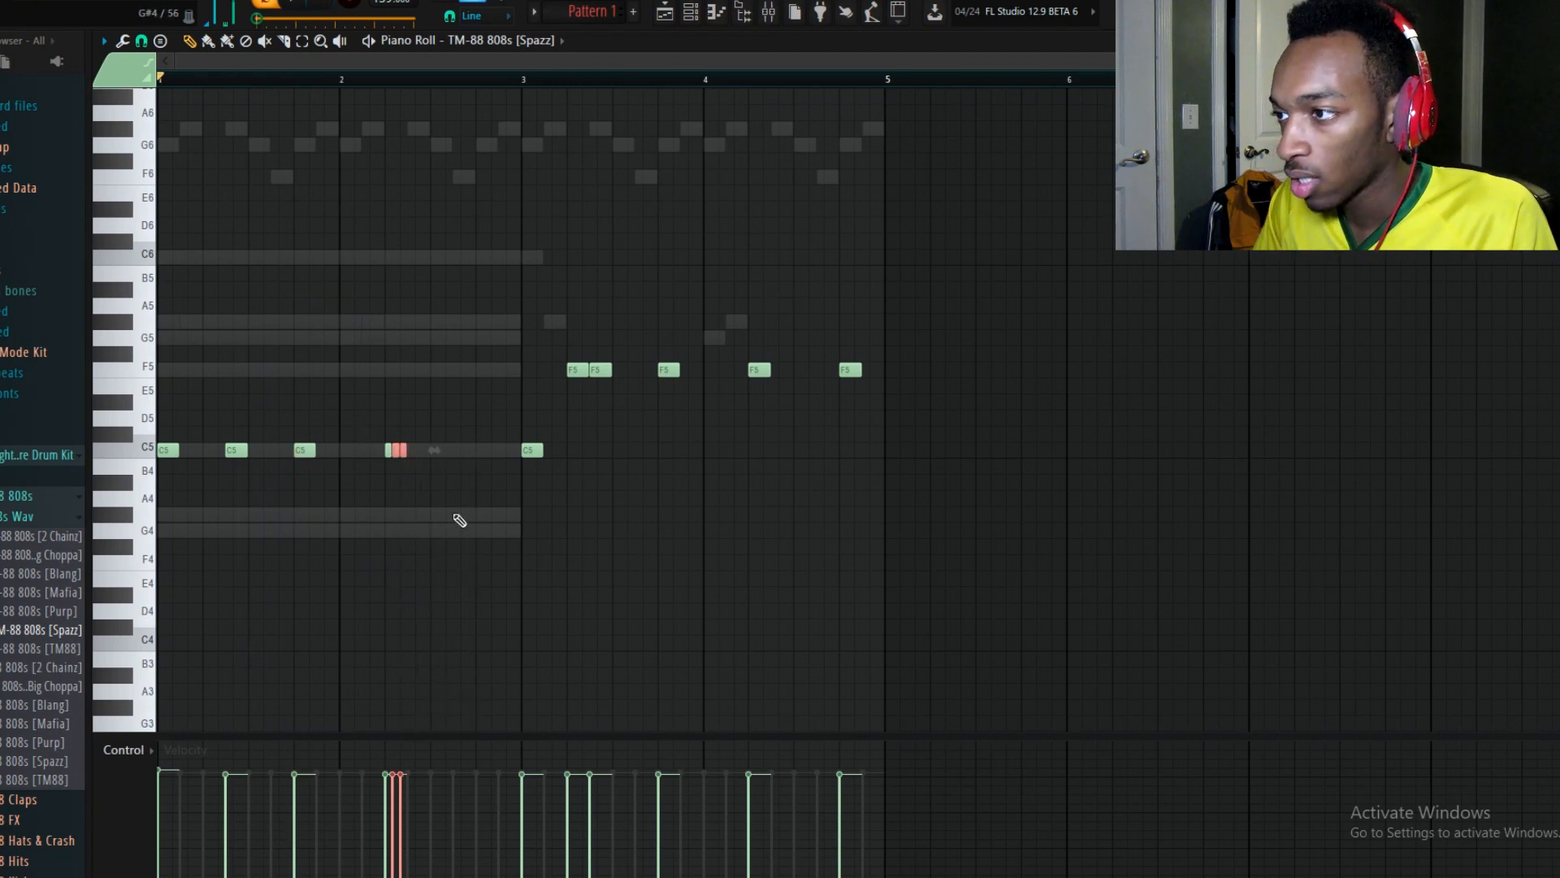
left_click_drag(534, 367, 573, 736)
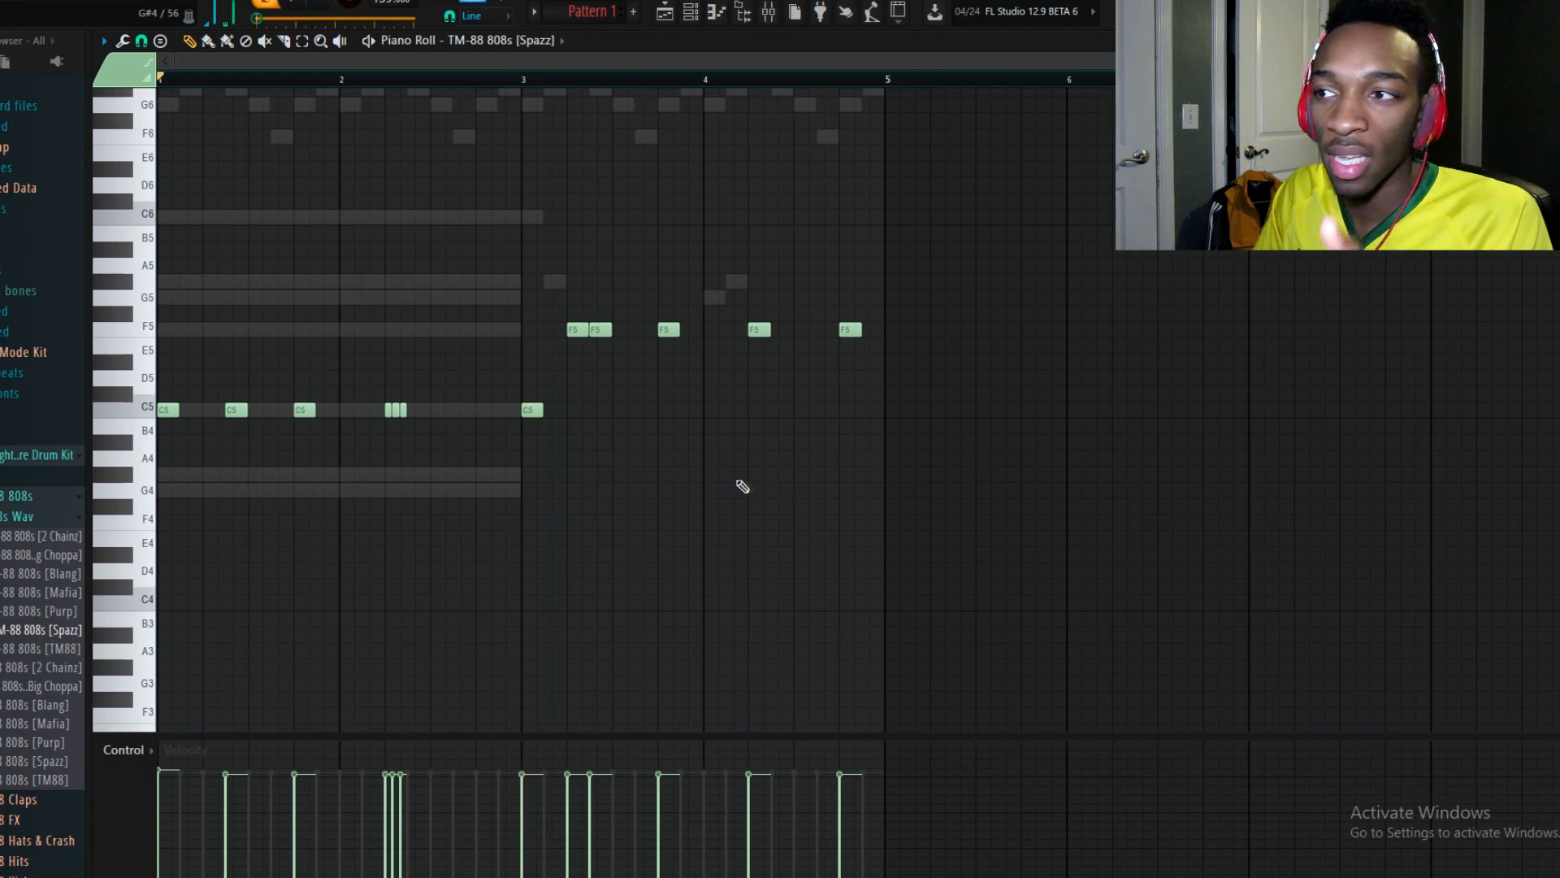